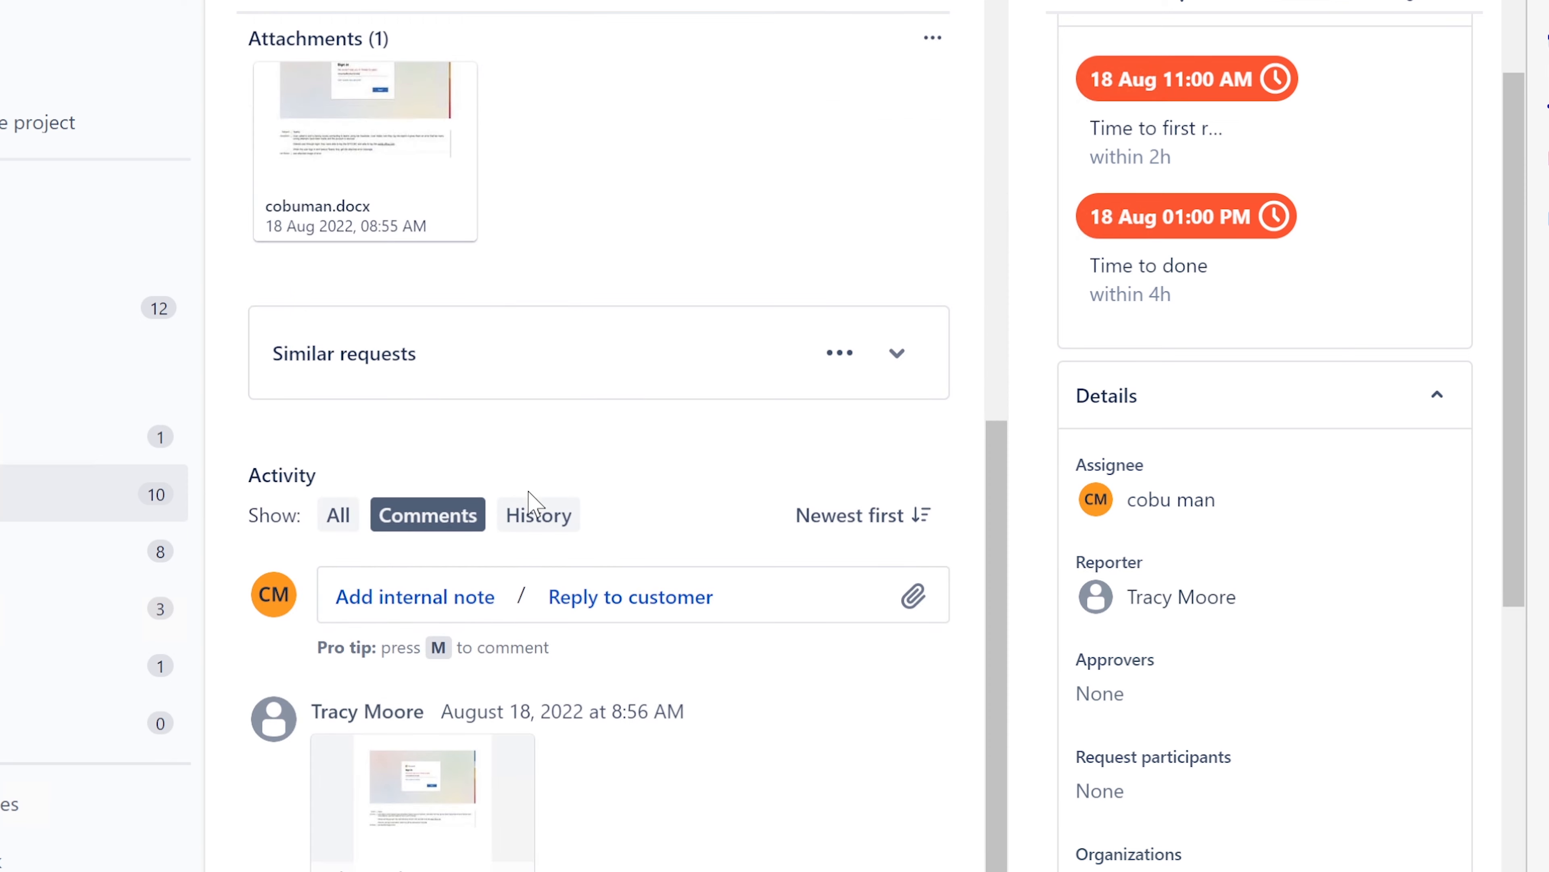
Step: Open the cobuman.docx attachment of the support request about the Teams sign-in error
scroll(525, 491, up, 7)
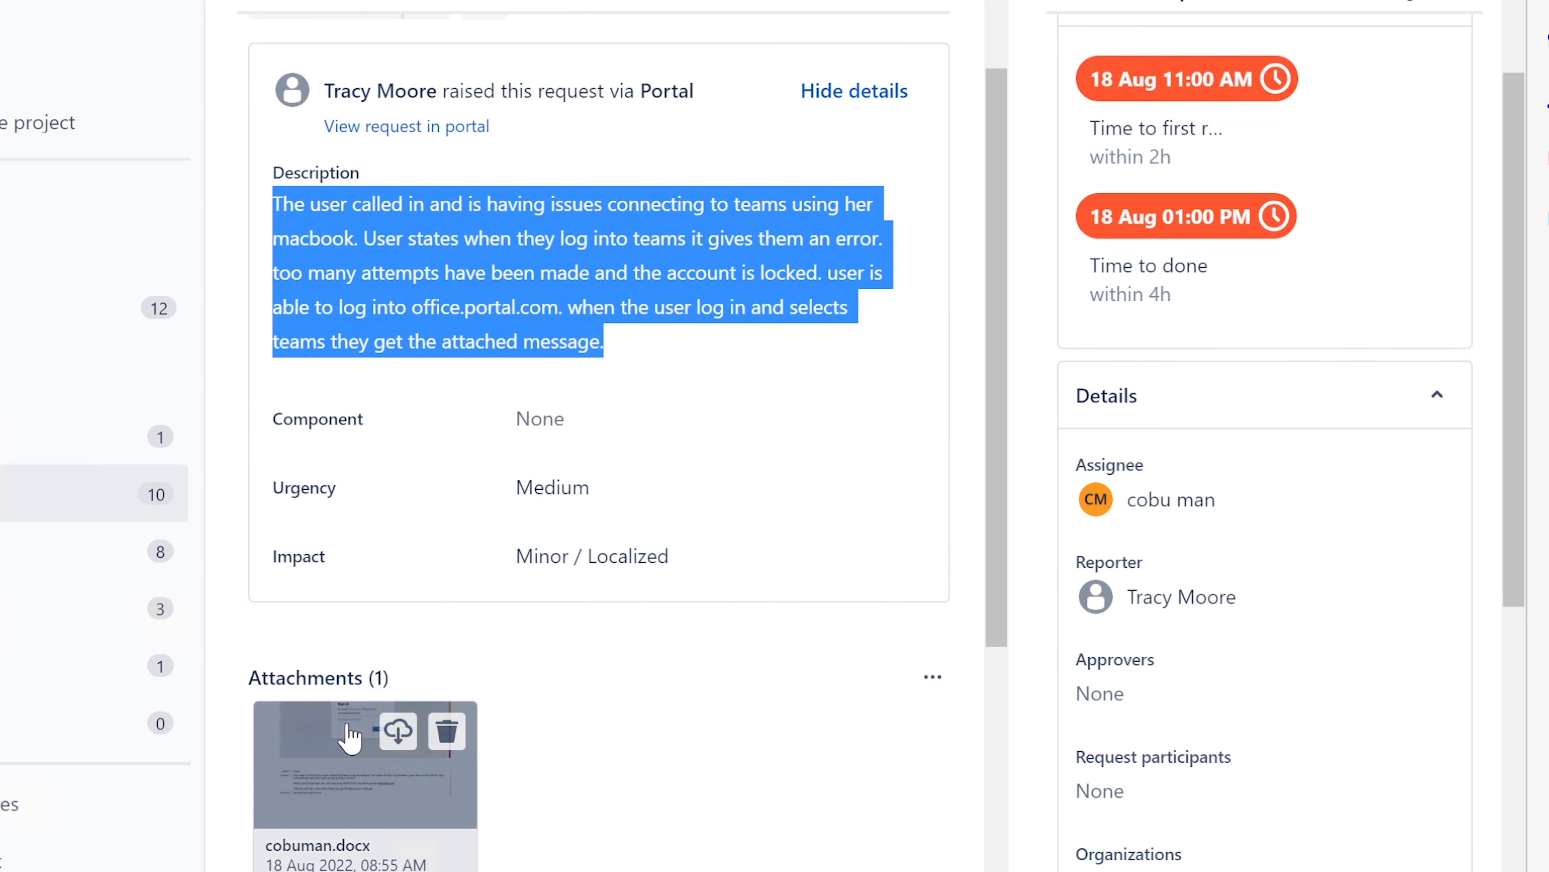
click(350, 734)
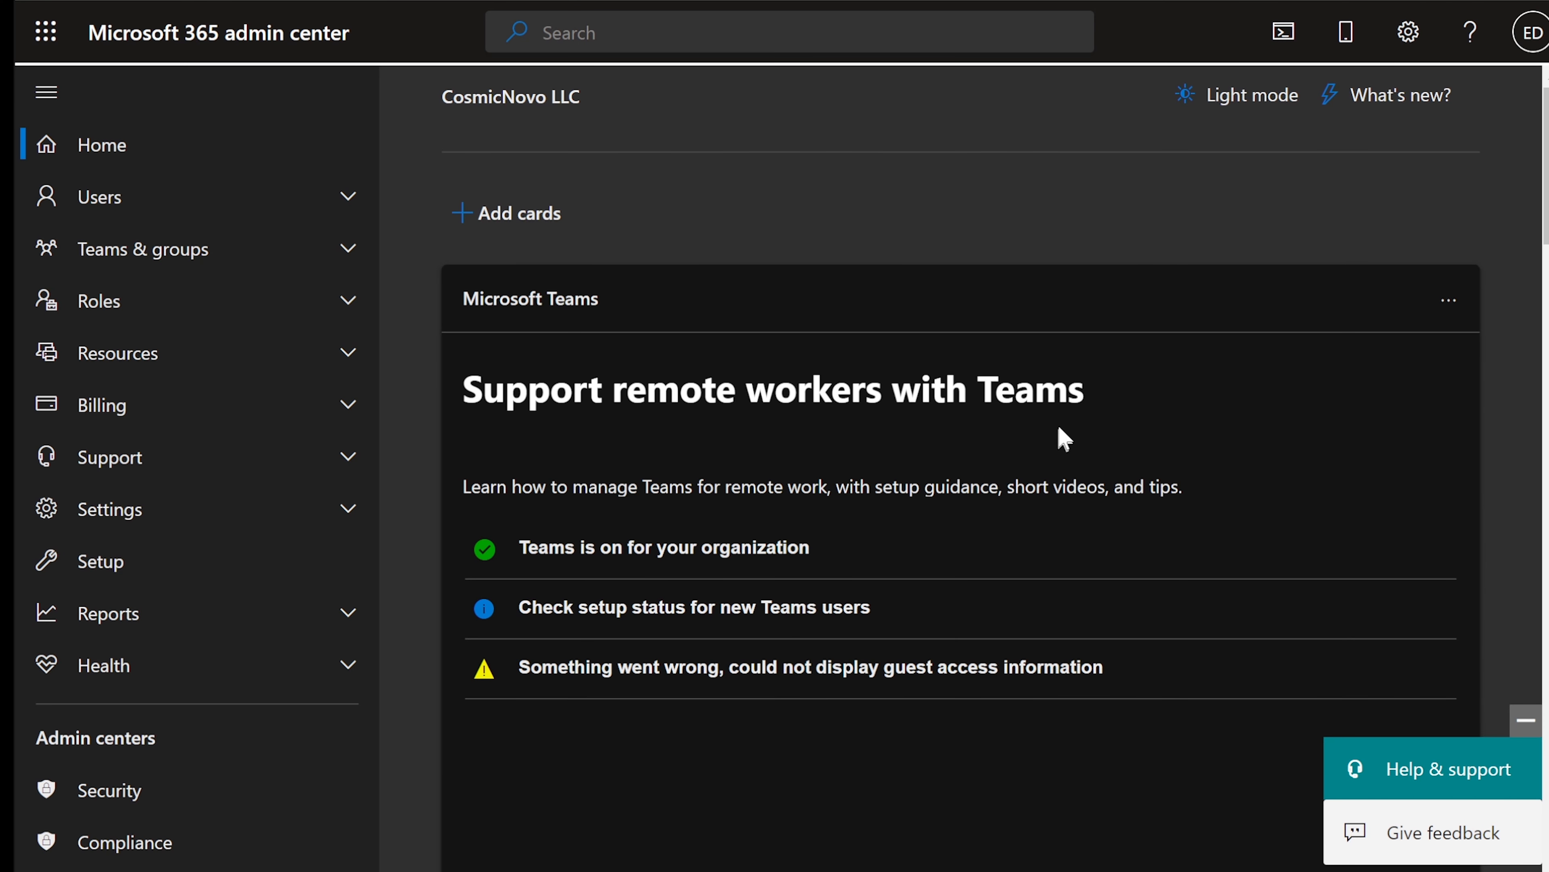
Step: In the Microsoft 365 admin center, open the licenses and apps of the second user in the active users list
click(111, 198)
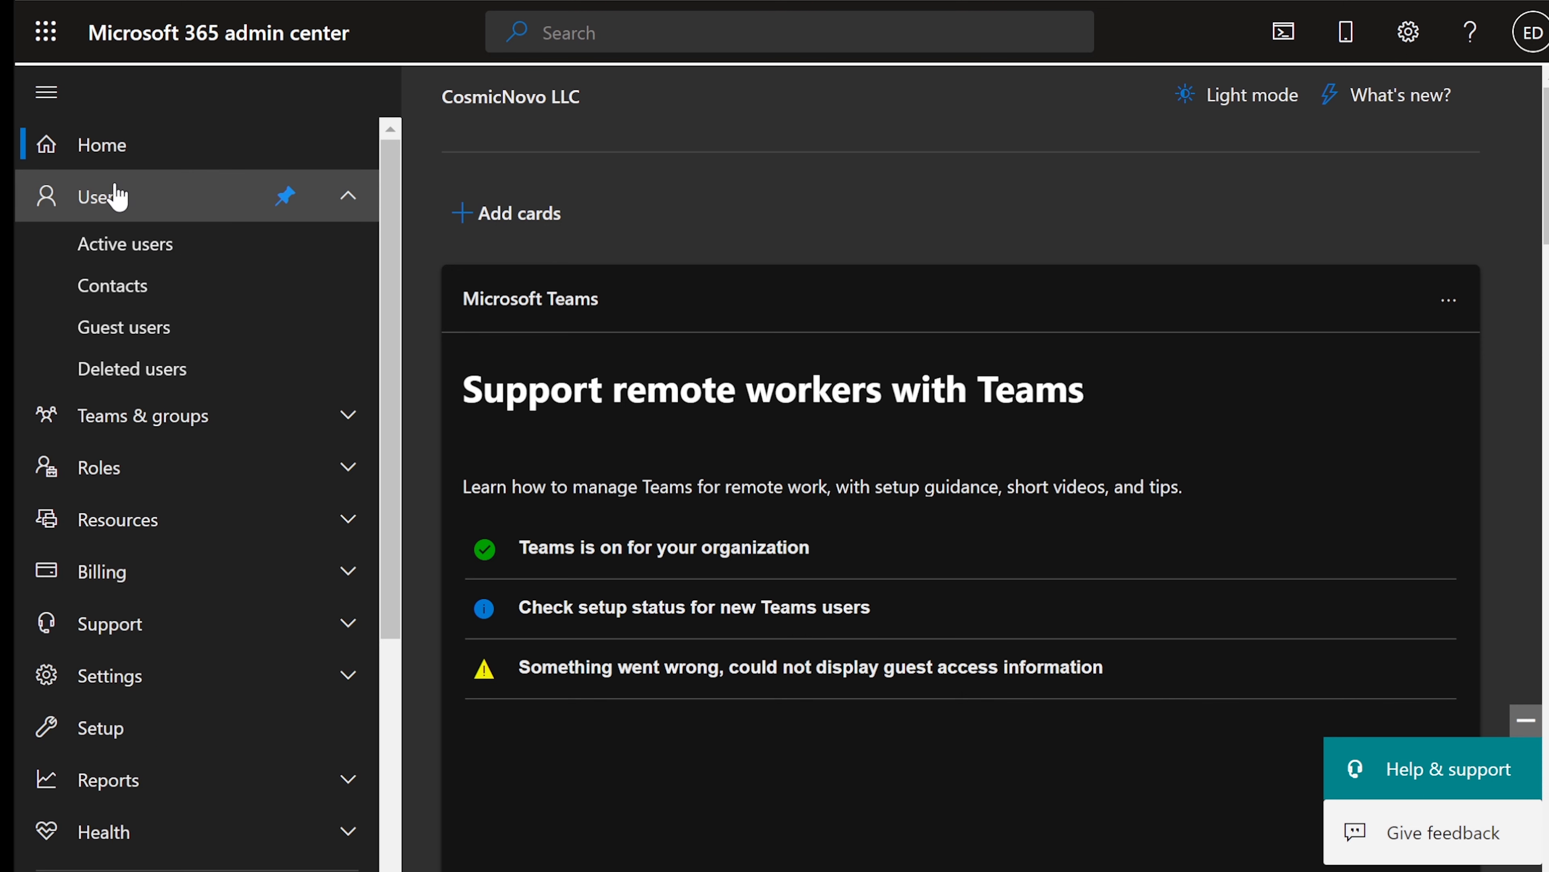
click(138, 245)
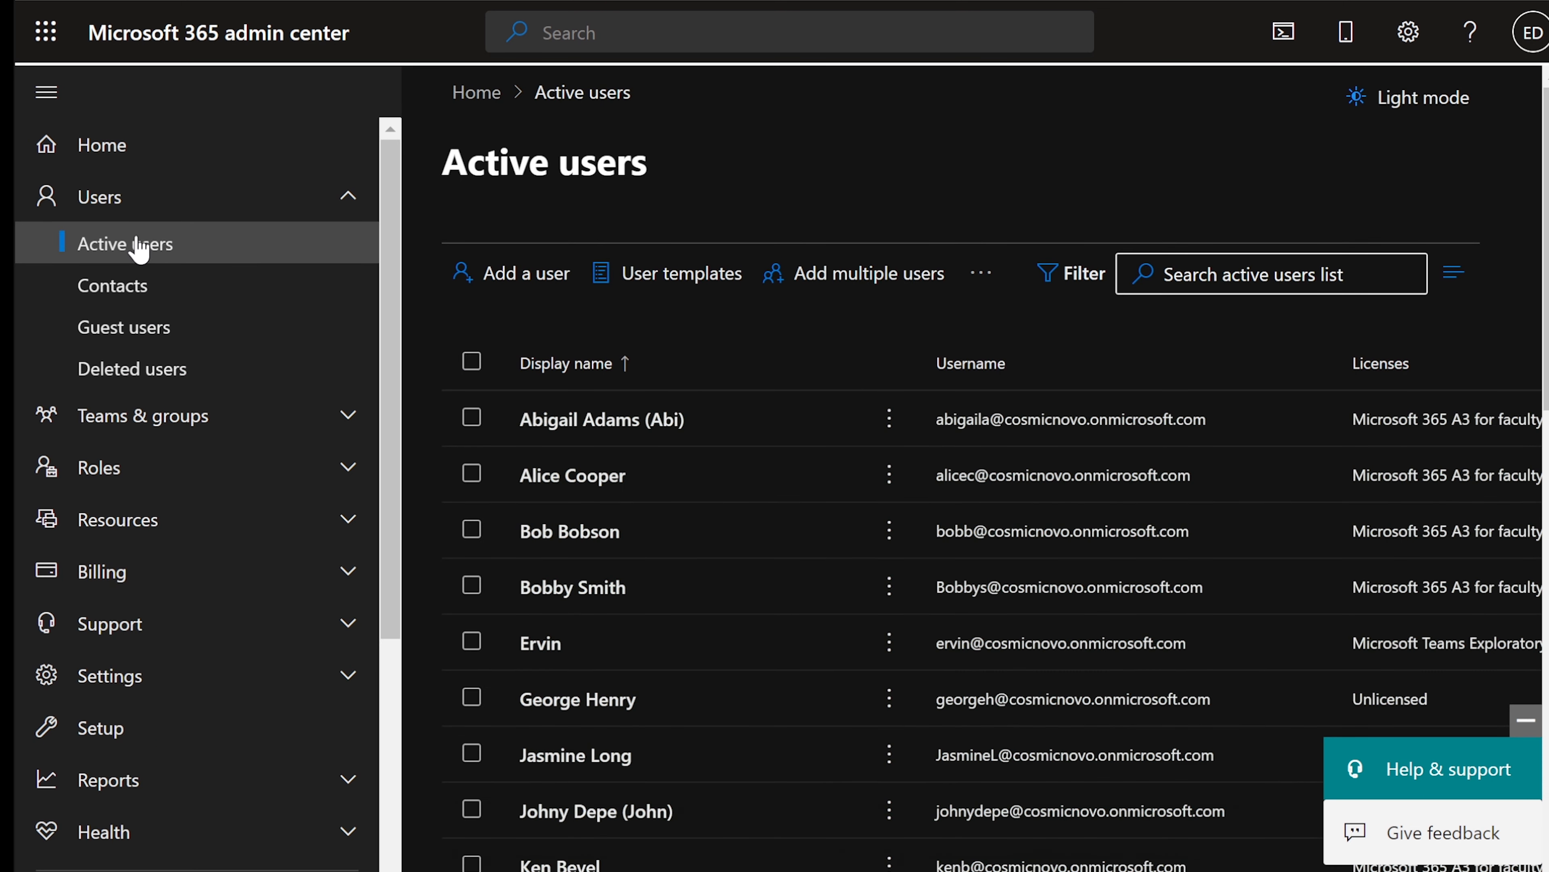
click(576, 479)
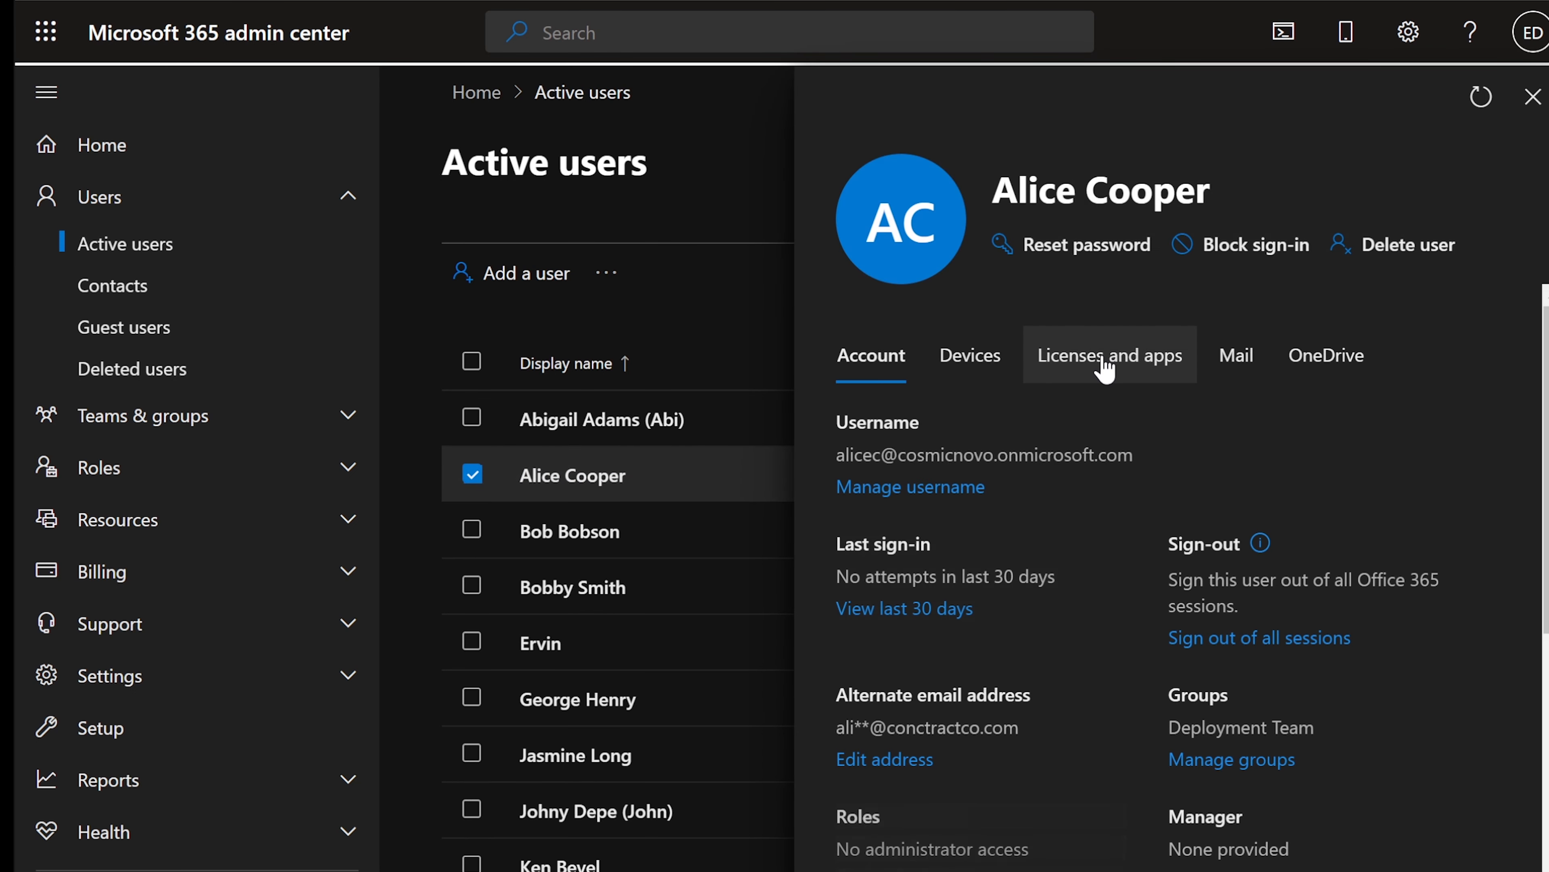
click(1060, 360)
scroll(1185, 641, down, 3)
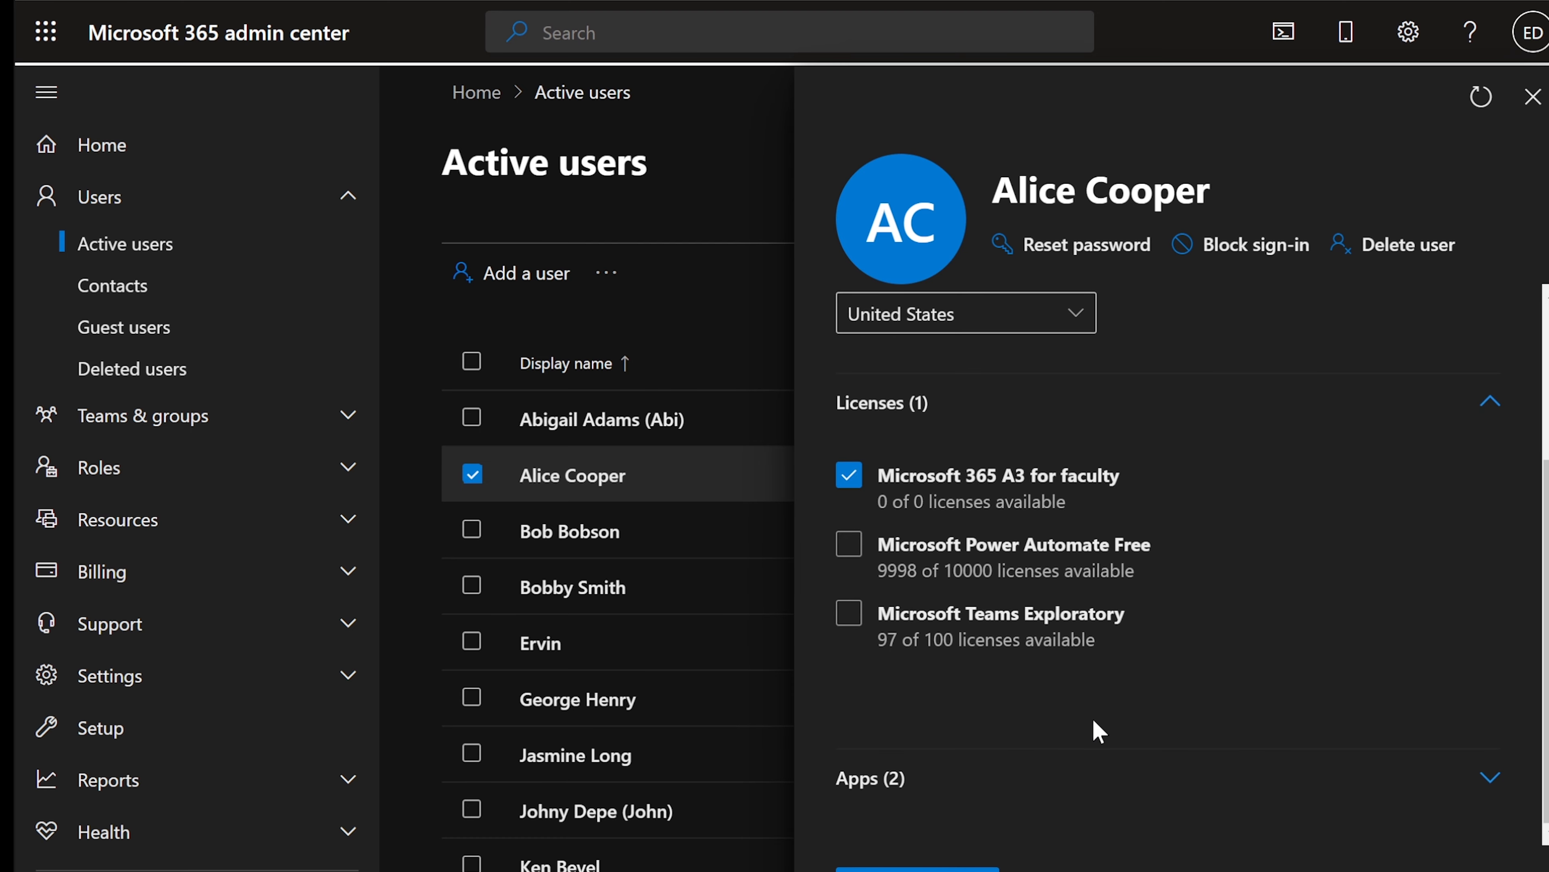
Step: Check the Microsoft Teams assignment among the user's Microsoft 365 A3 for faculty apps and close the user's details
click(886, 784)
scroll(1025, 726, down, 10)
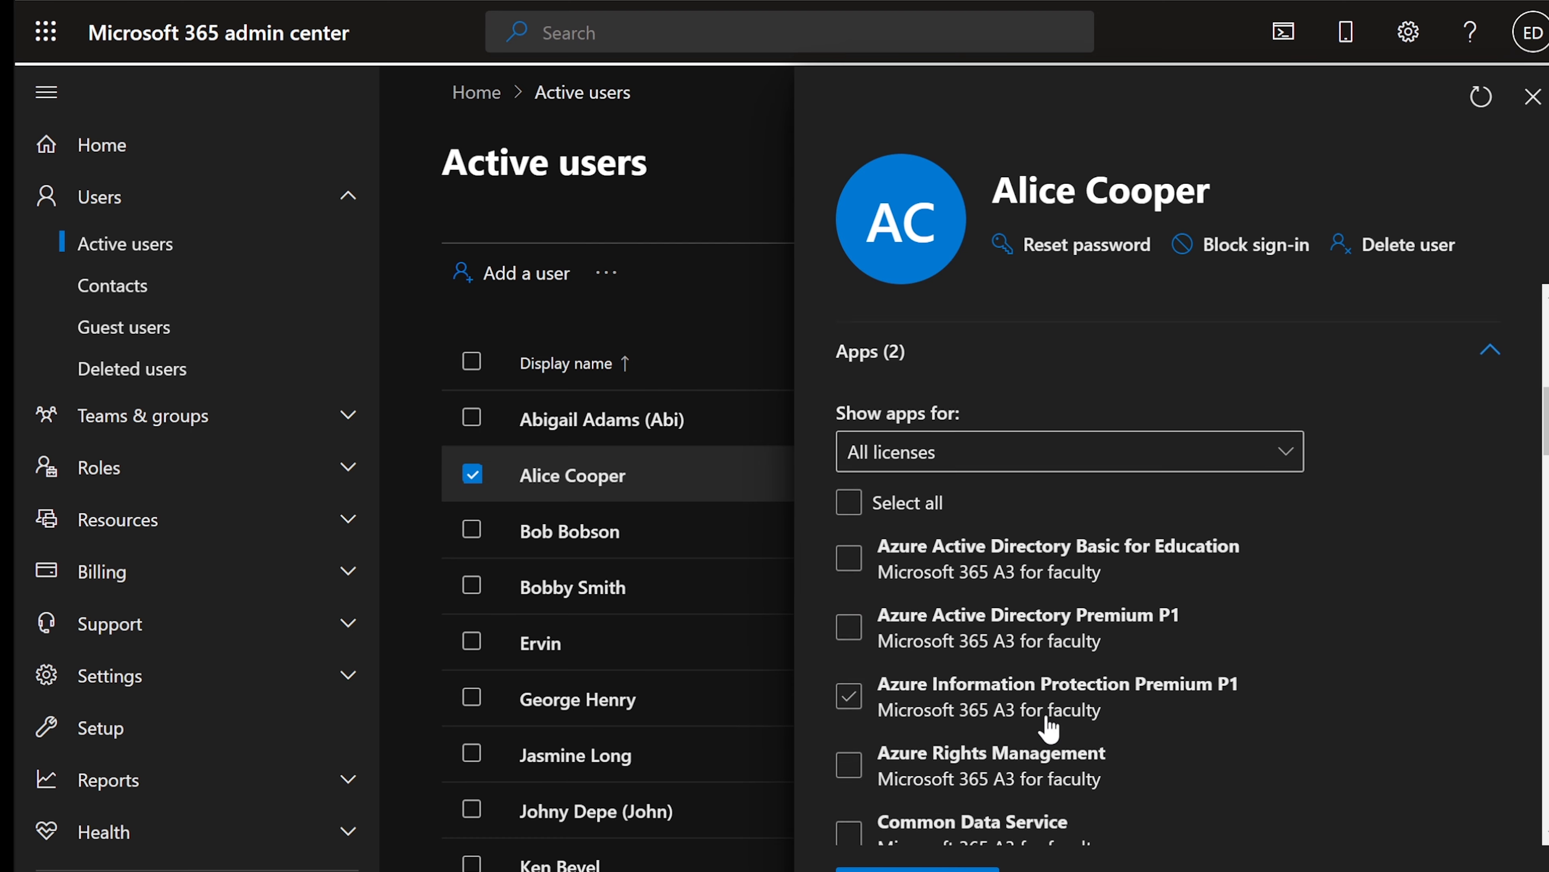
scroll(1050, 727, down, 5)
scroll(1049, 727, up, 3)
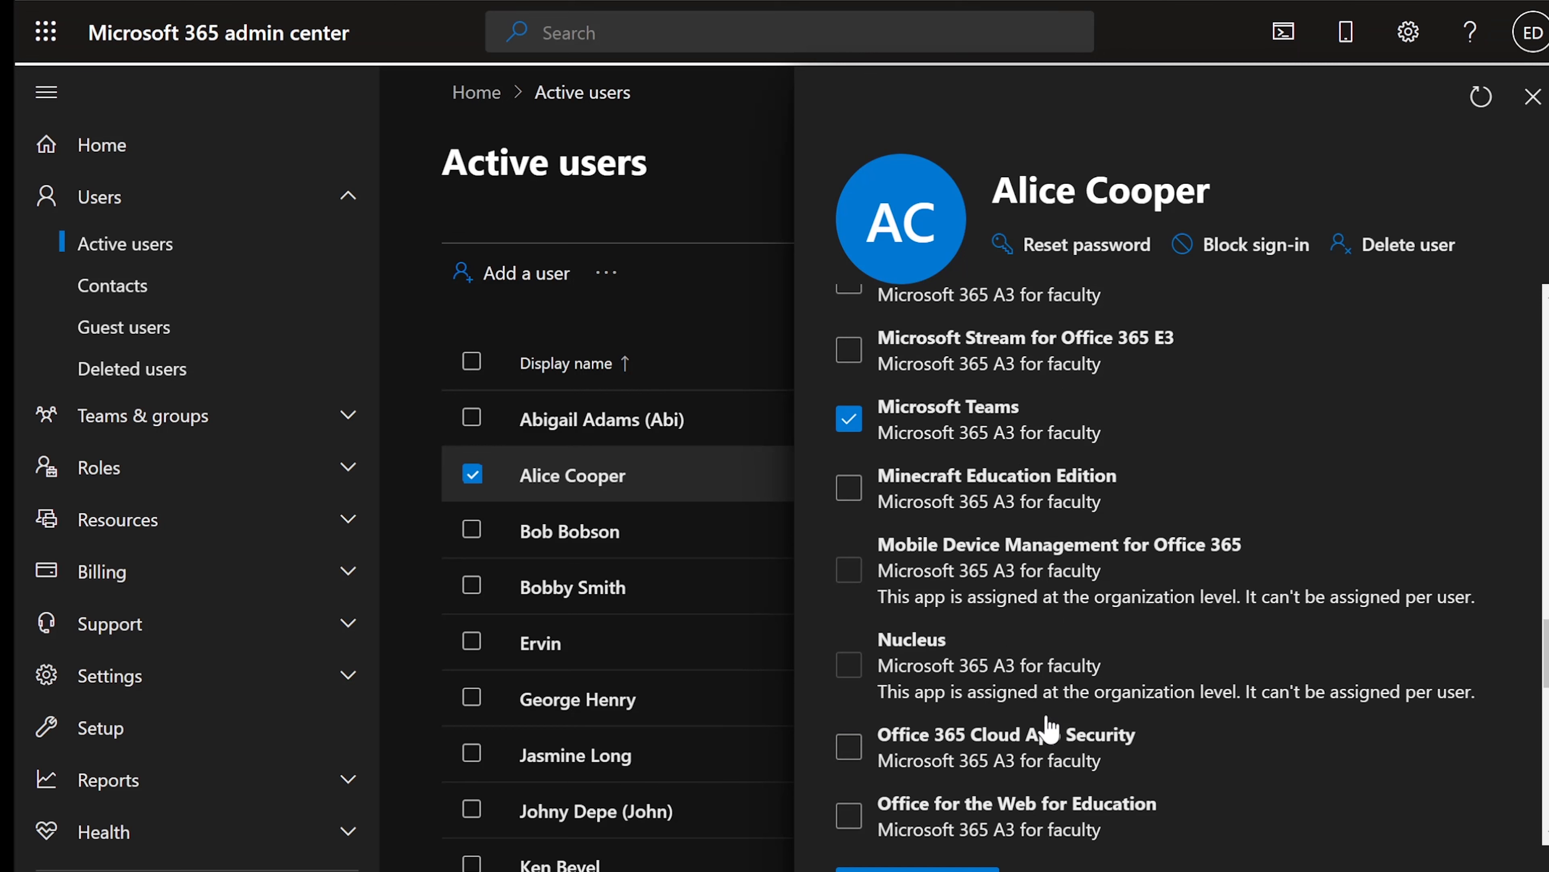
scroll(1046, 713, up, 4)
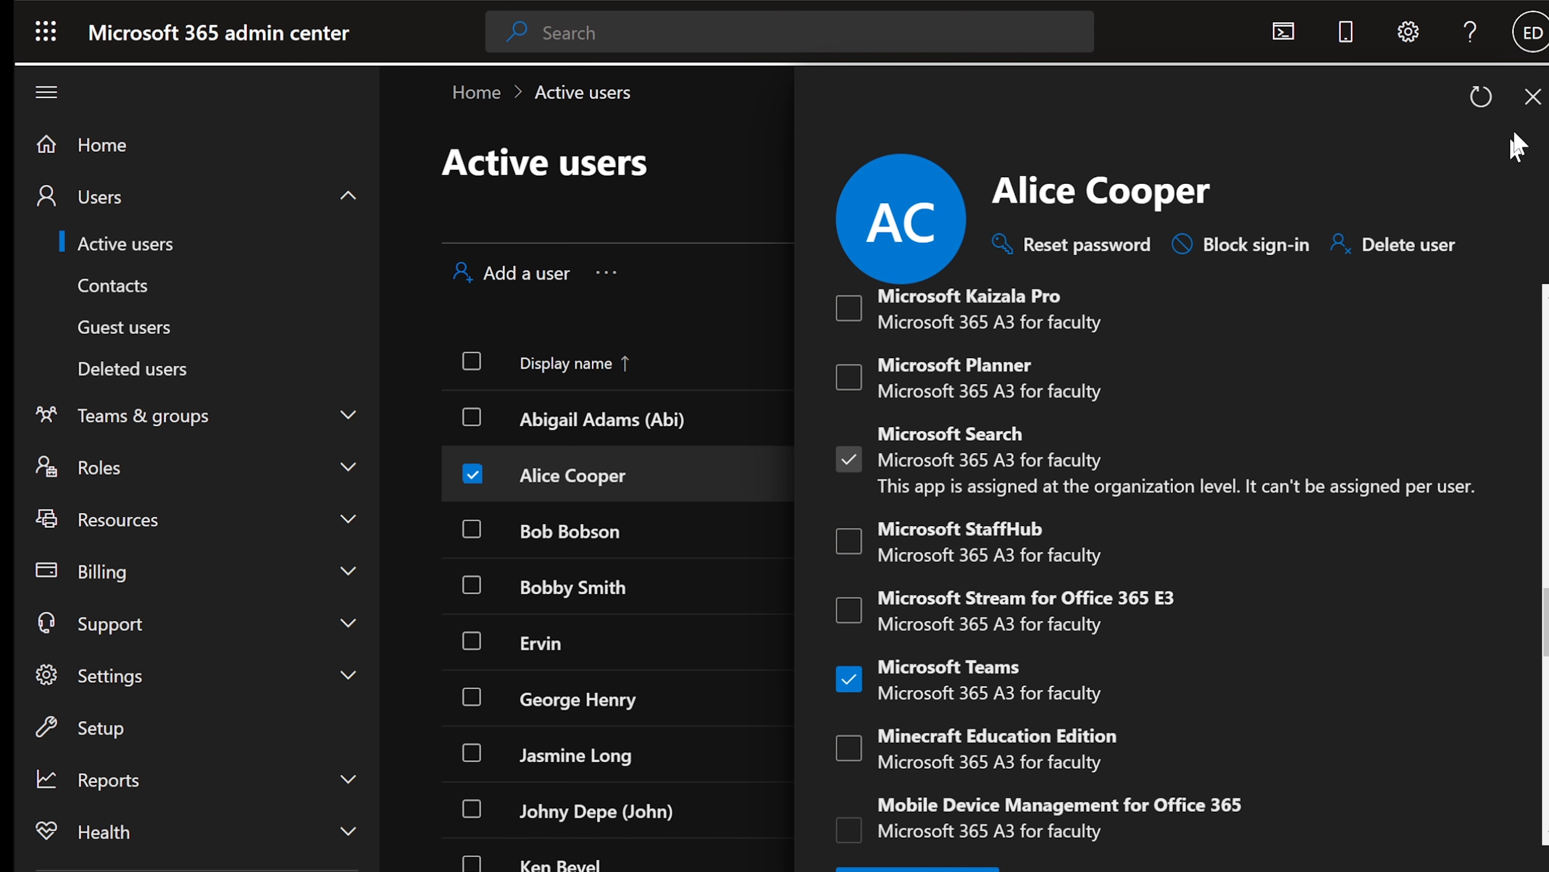
click(1533, 98)
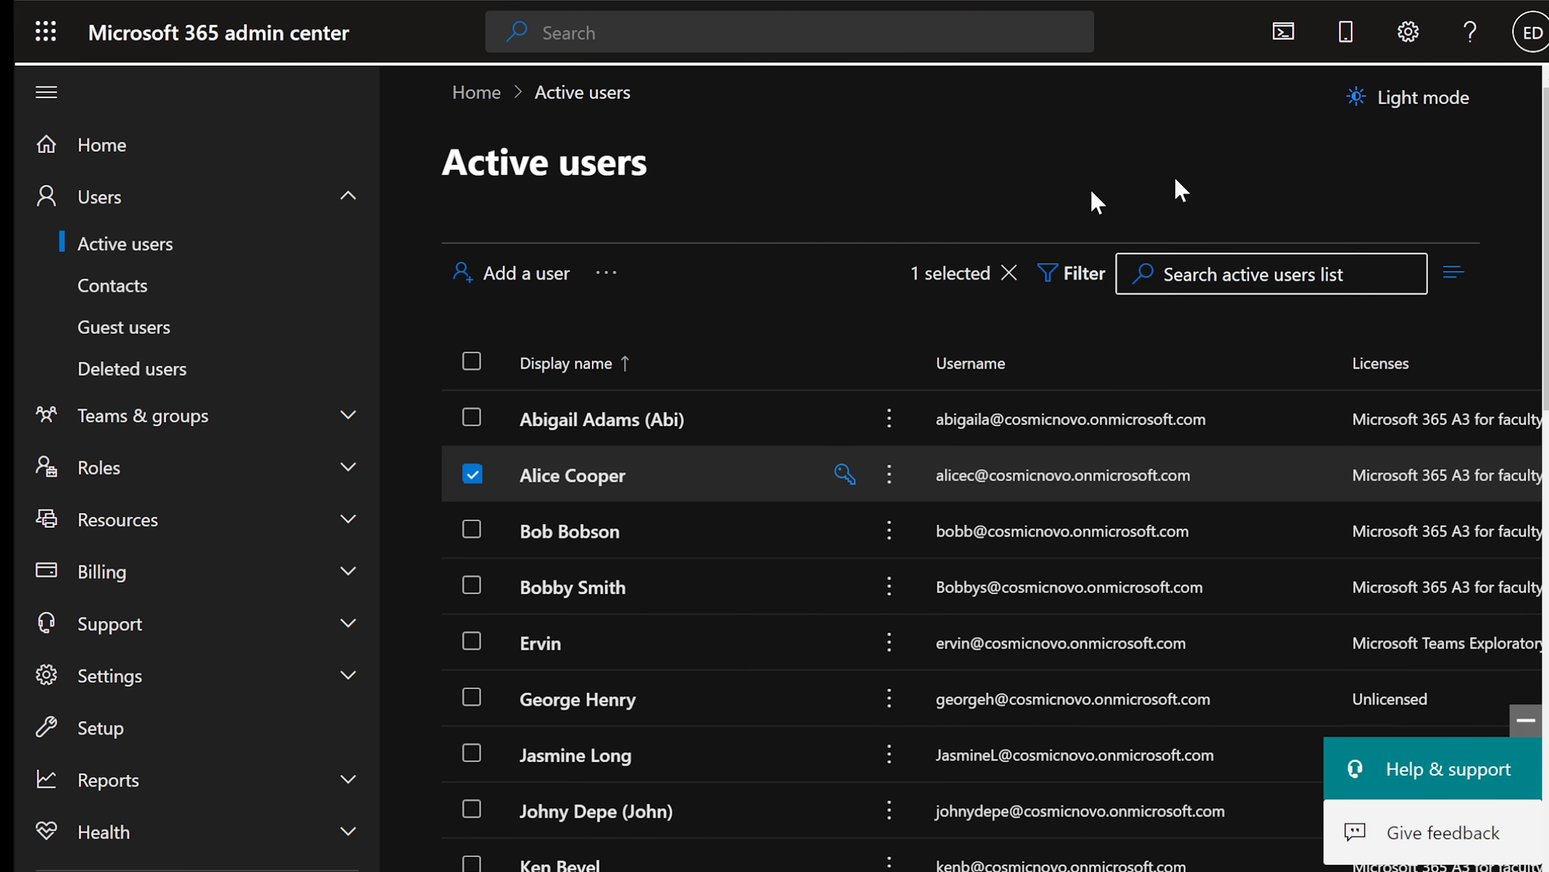
Step: Switch to the Microsoft Teams admin center and open the list for managing users
scroll(166, 439, down, 5)
click(89, 781)
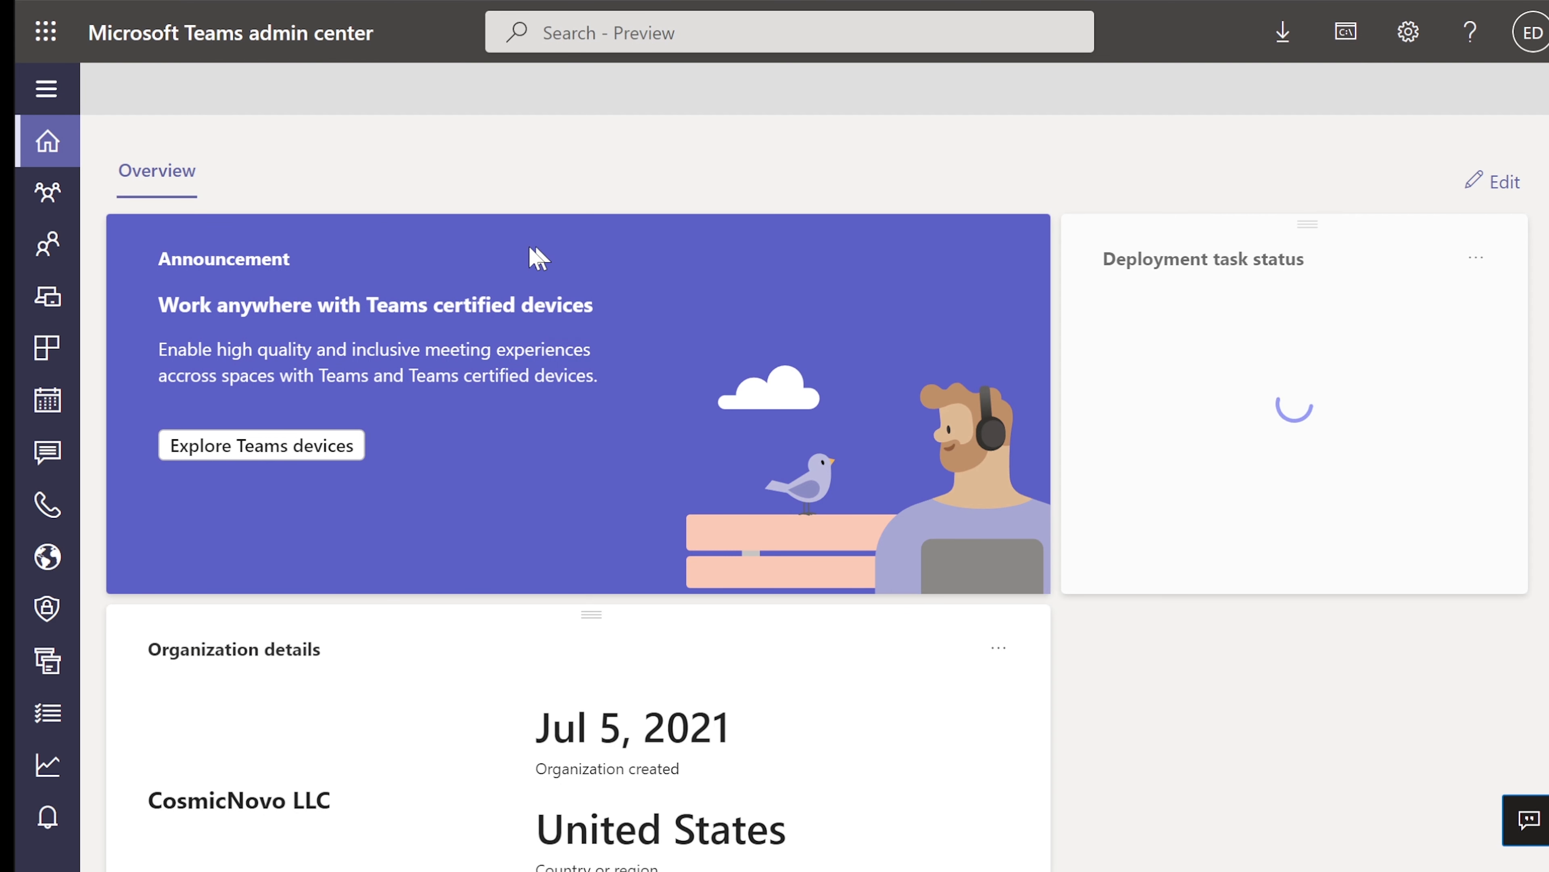
mouse_move(49, 192)
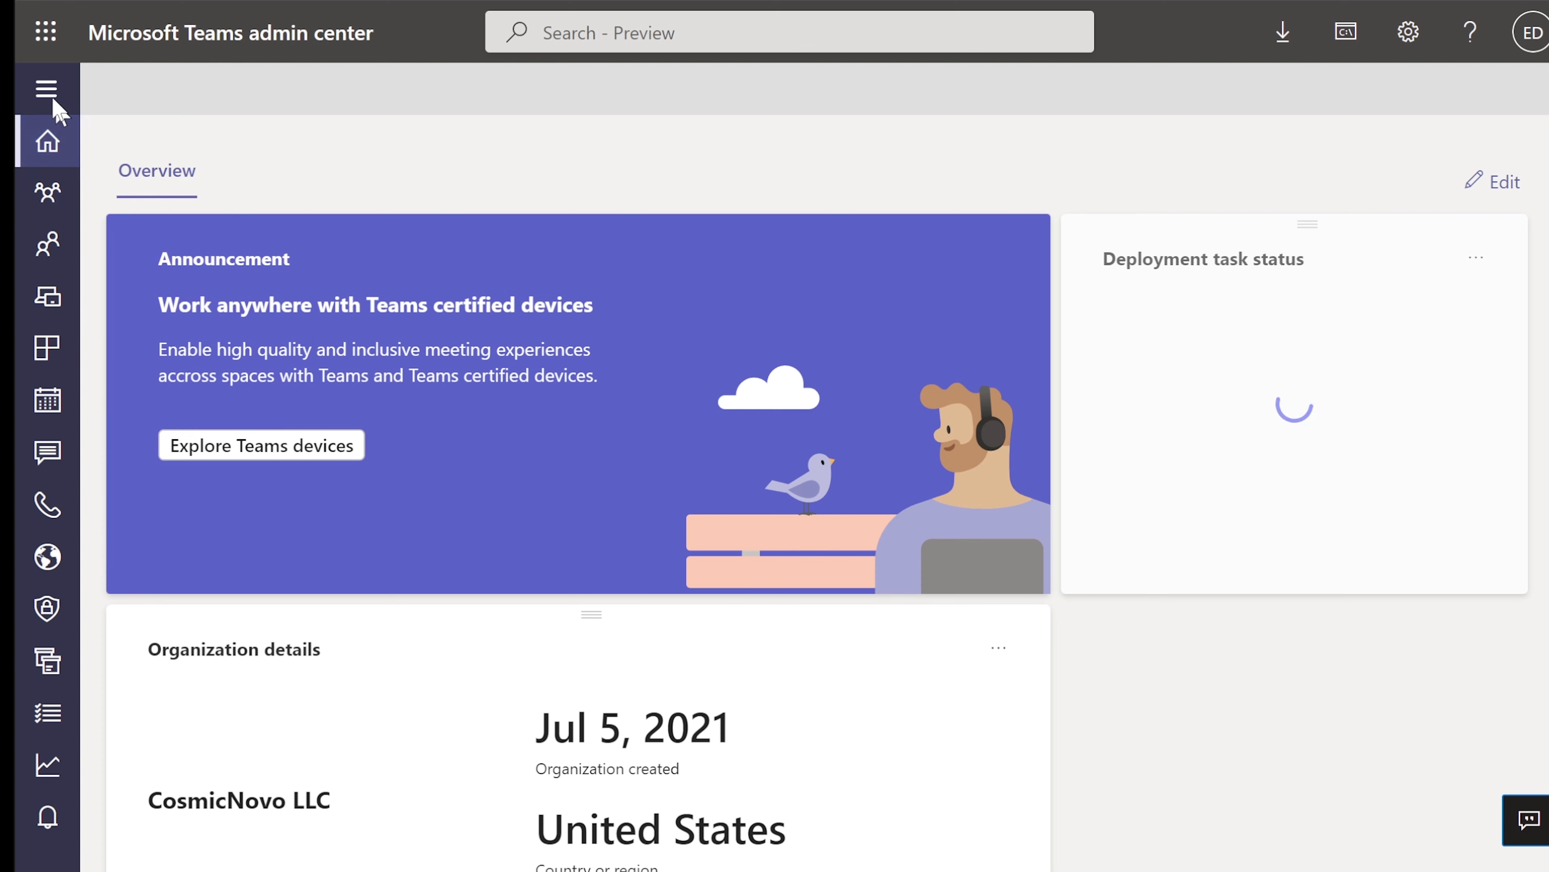
click(45, 89)
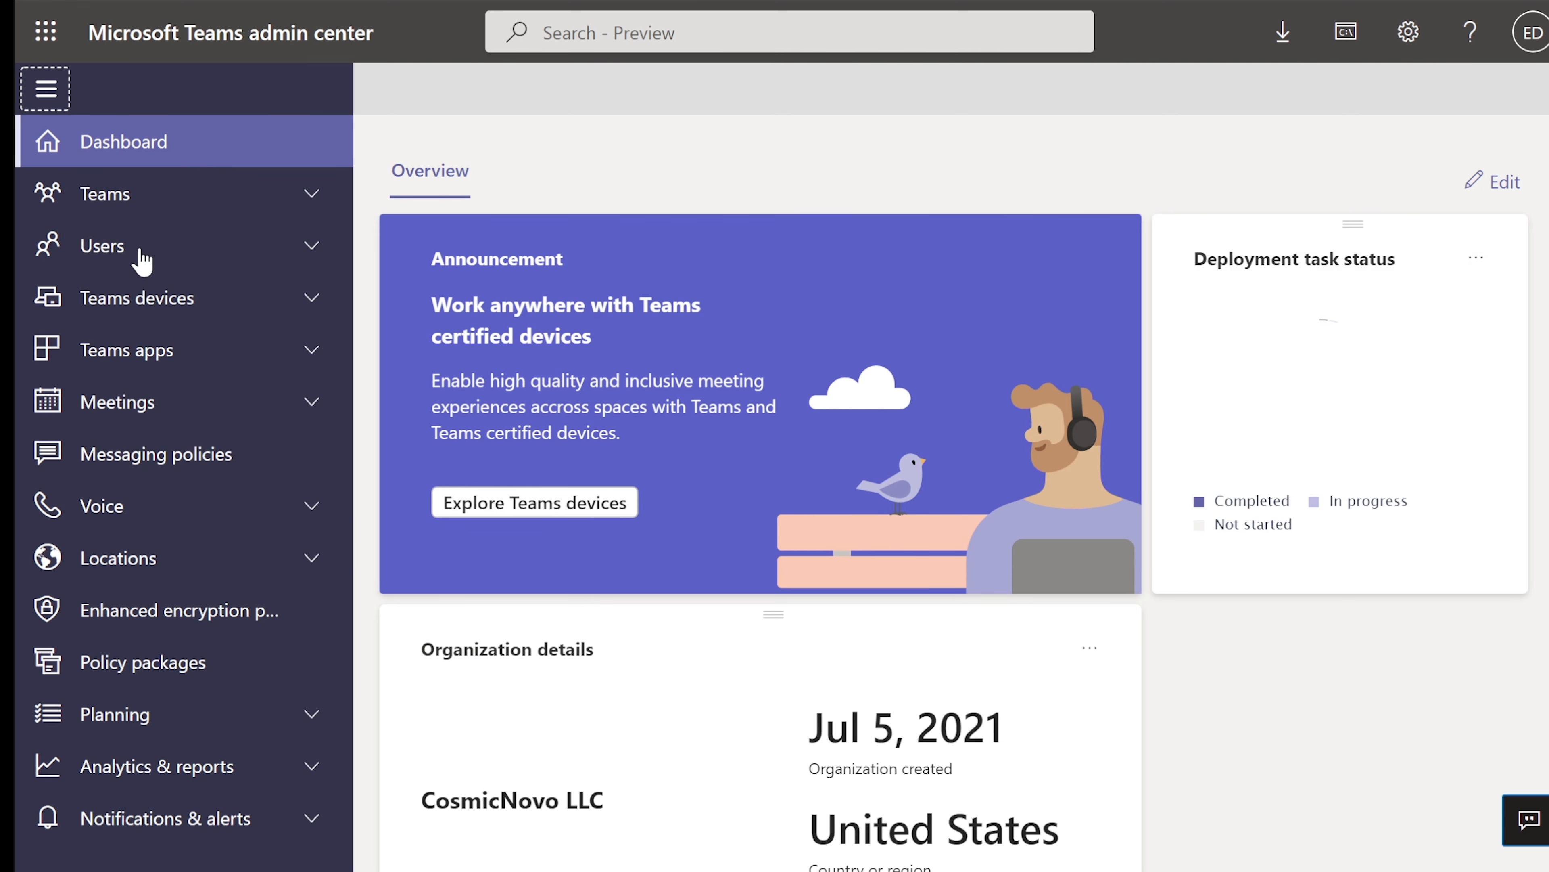
click(99, 249)
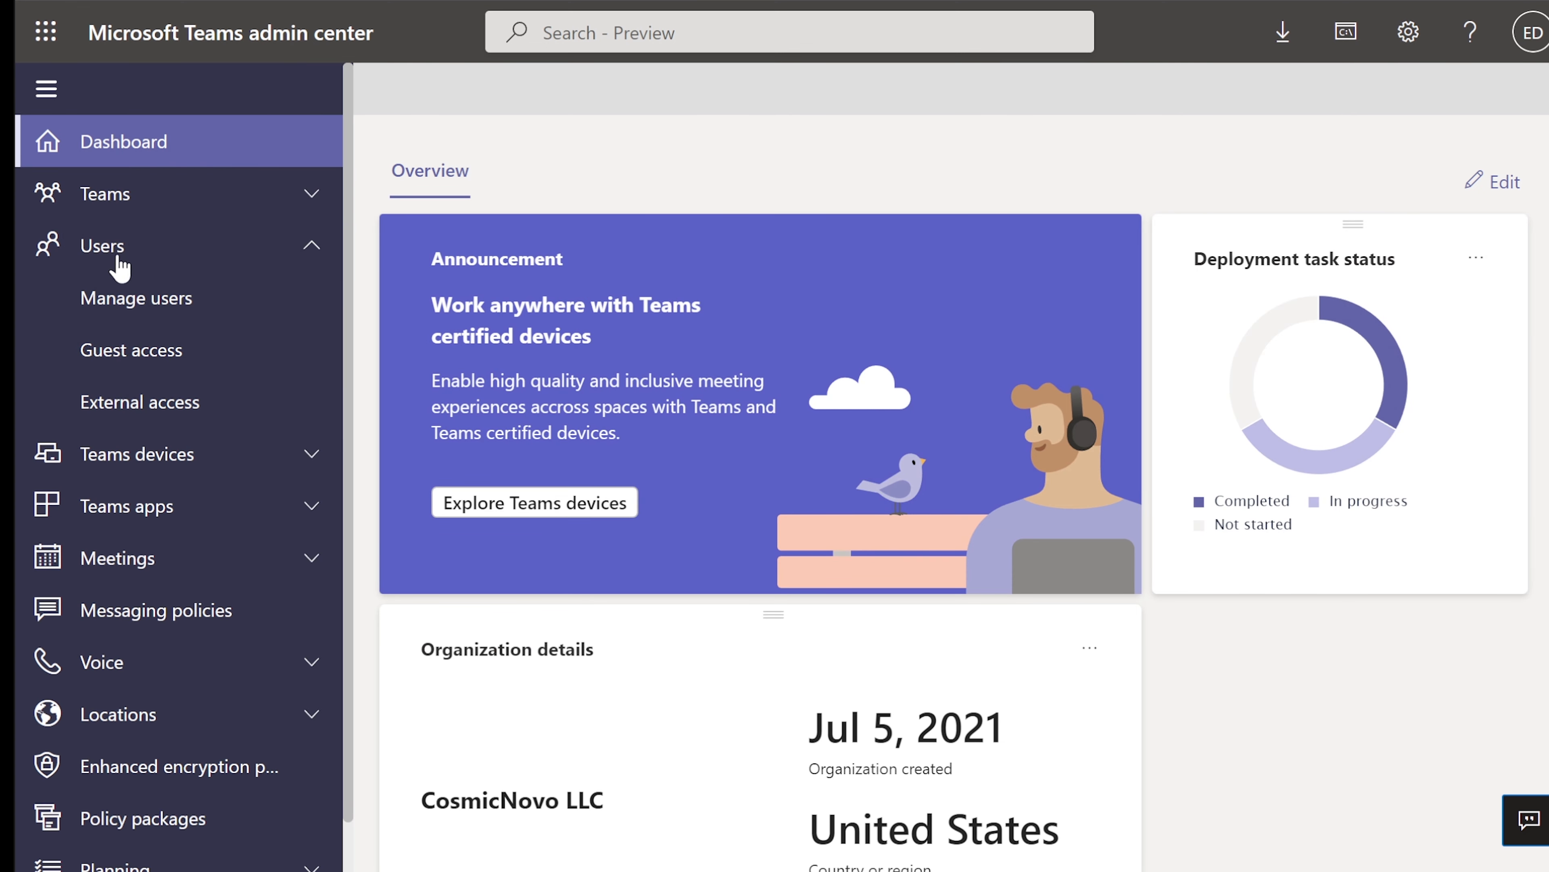
click(173, 313)
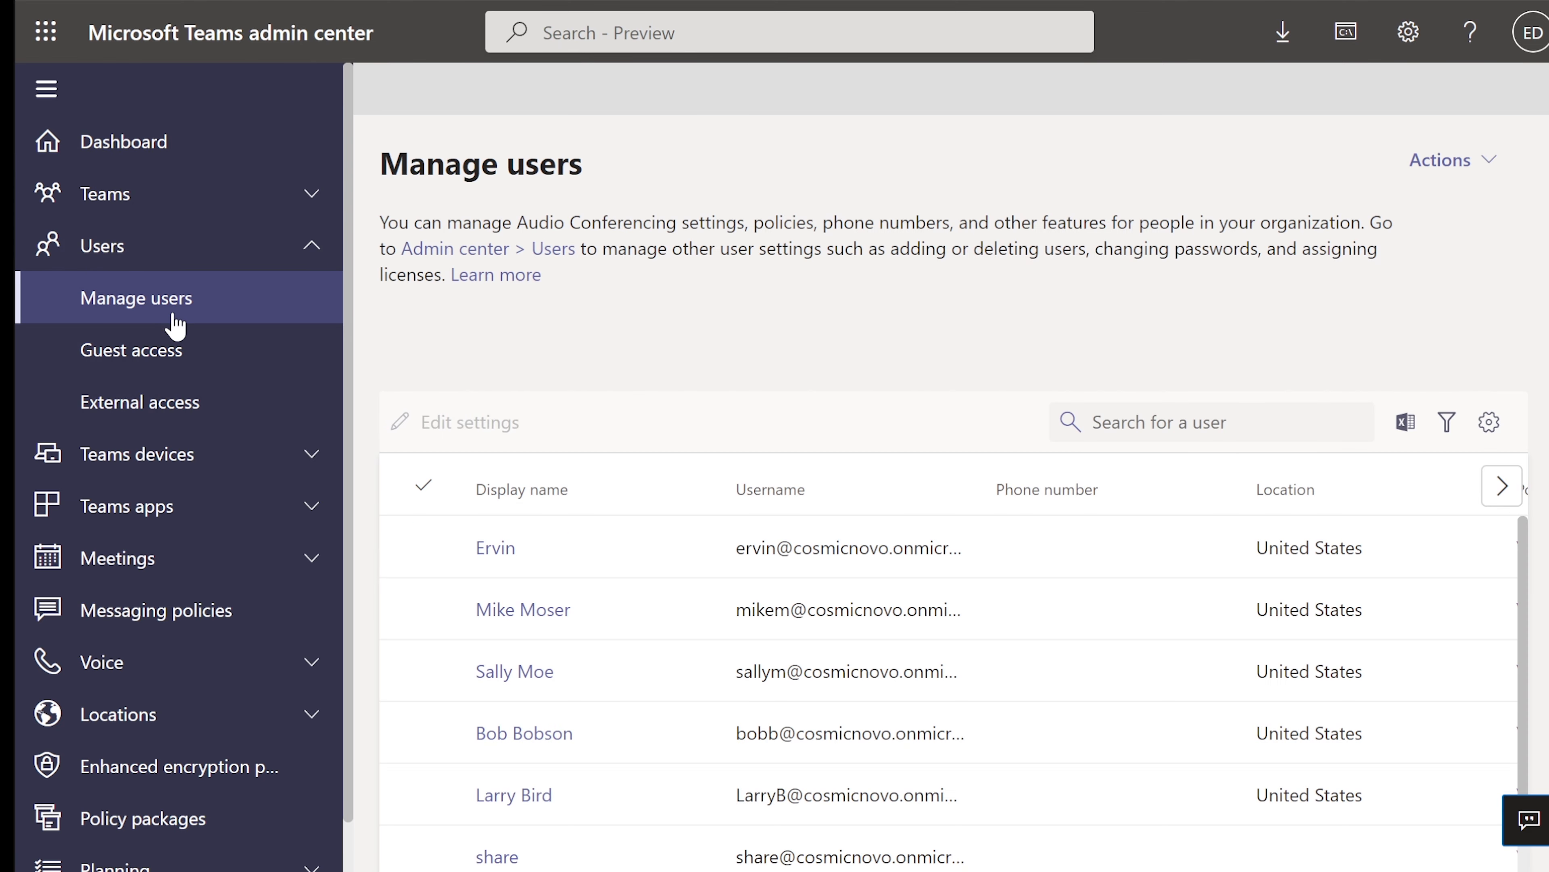
Step: Search the managed users by the same user's first name and open the matching profile
scroll(663, 301, down, 4)
scroll(665, 301, down, 2)
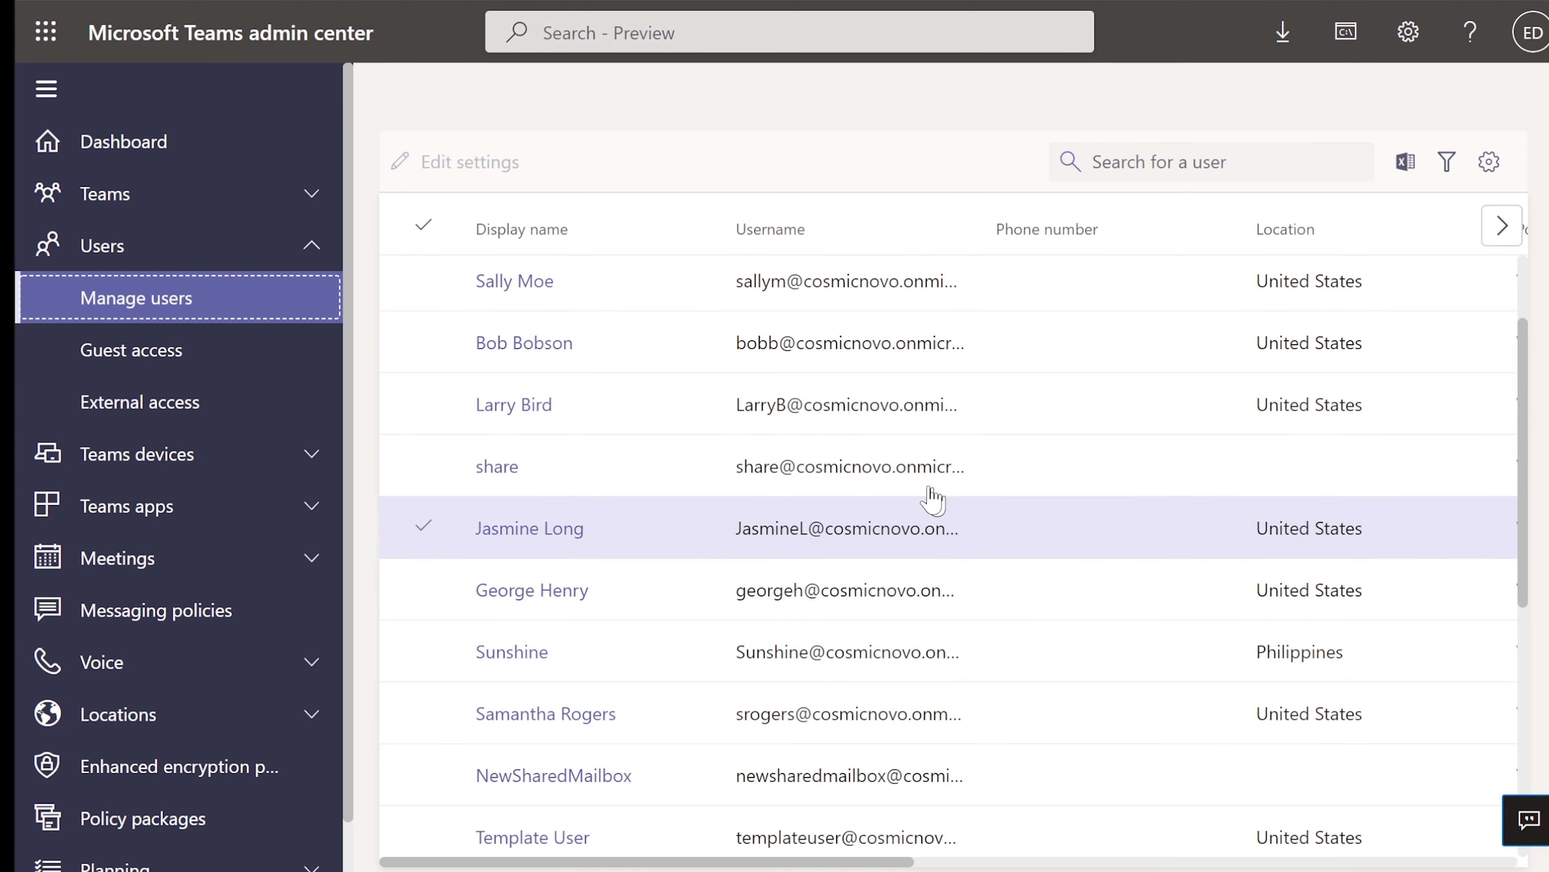
scroll(640, 461, up, 2)
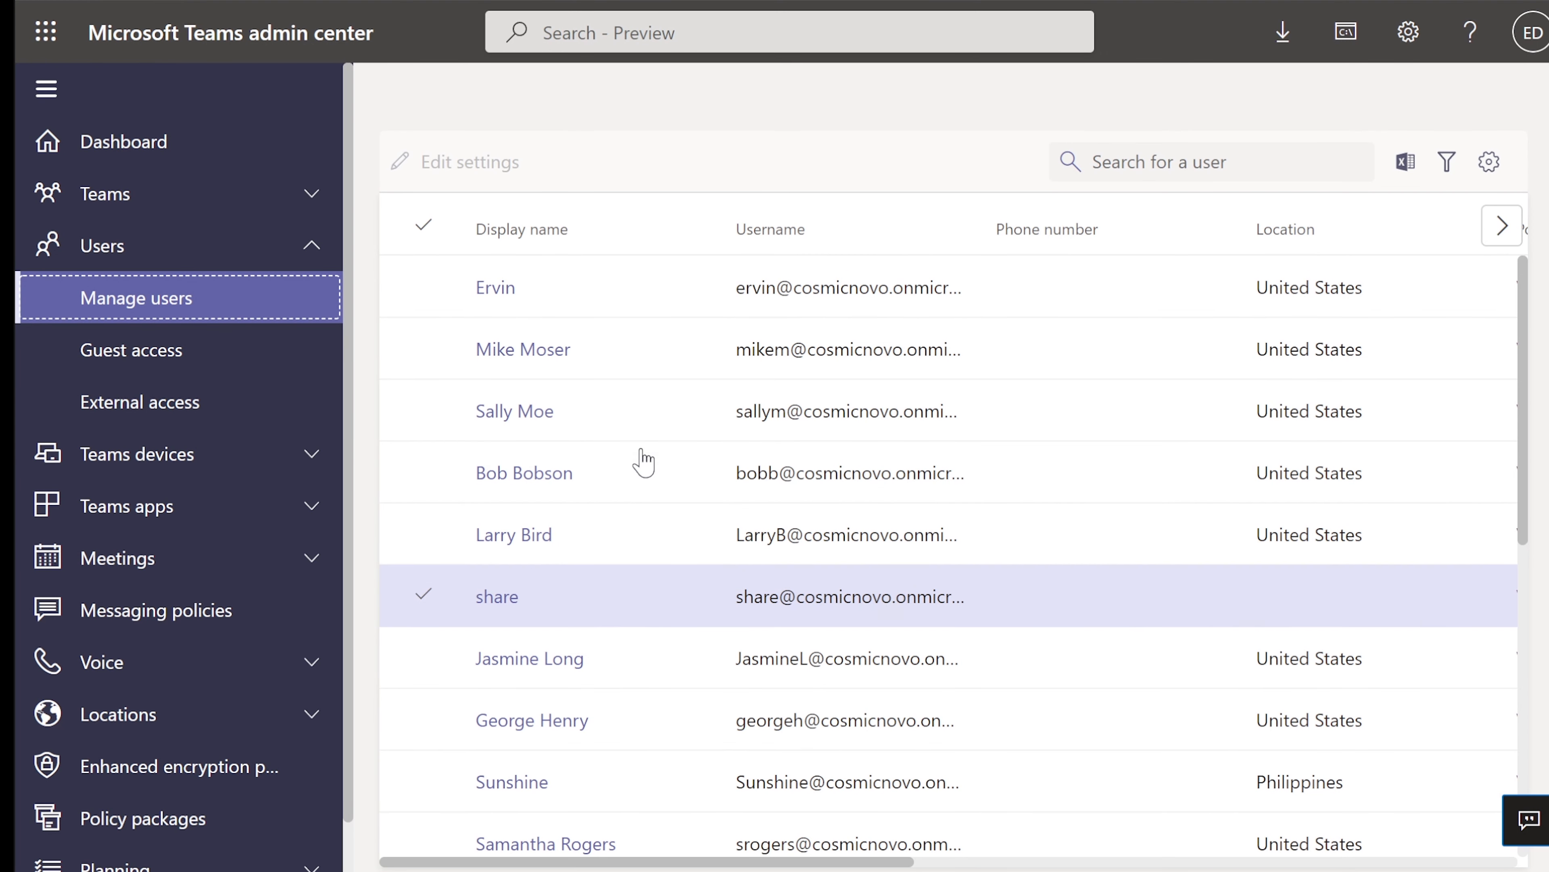
scroll(643, 462, down, 2)
scroll(644, 462, down, 10)
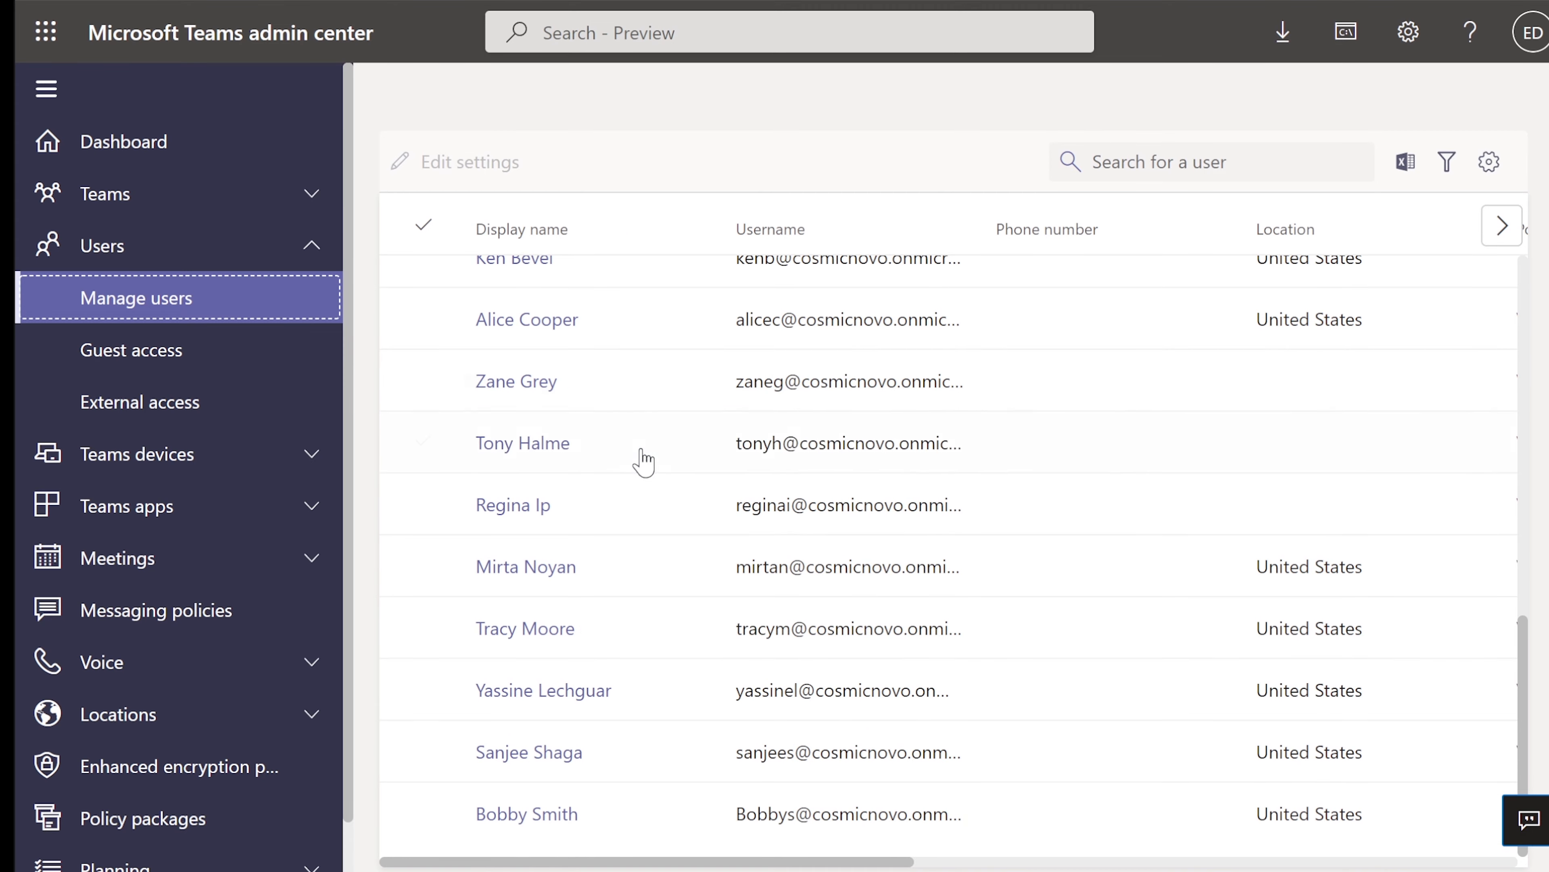
scroll(646, 461, up, 1)
scroll(646, 460, up, 9)
click(1198, 160)
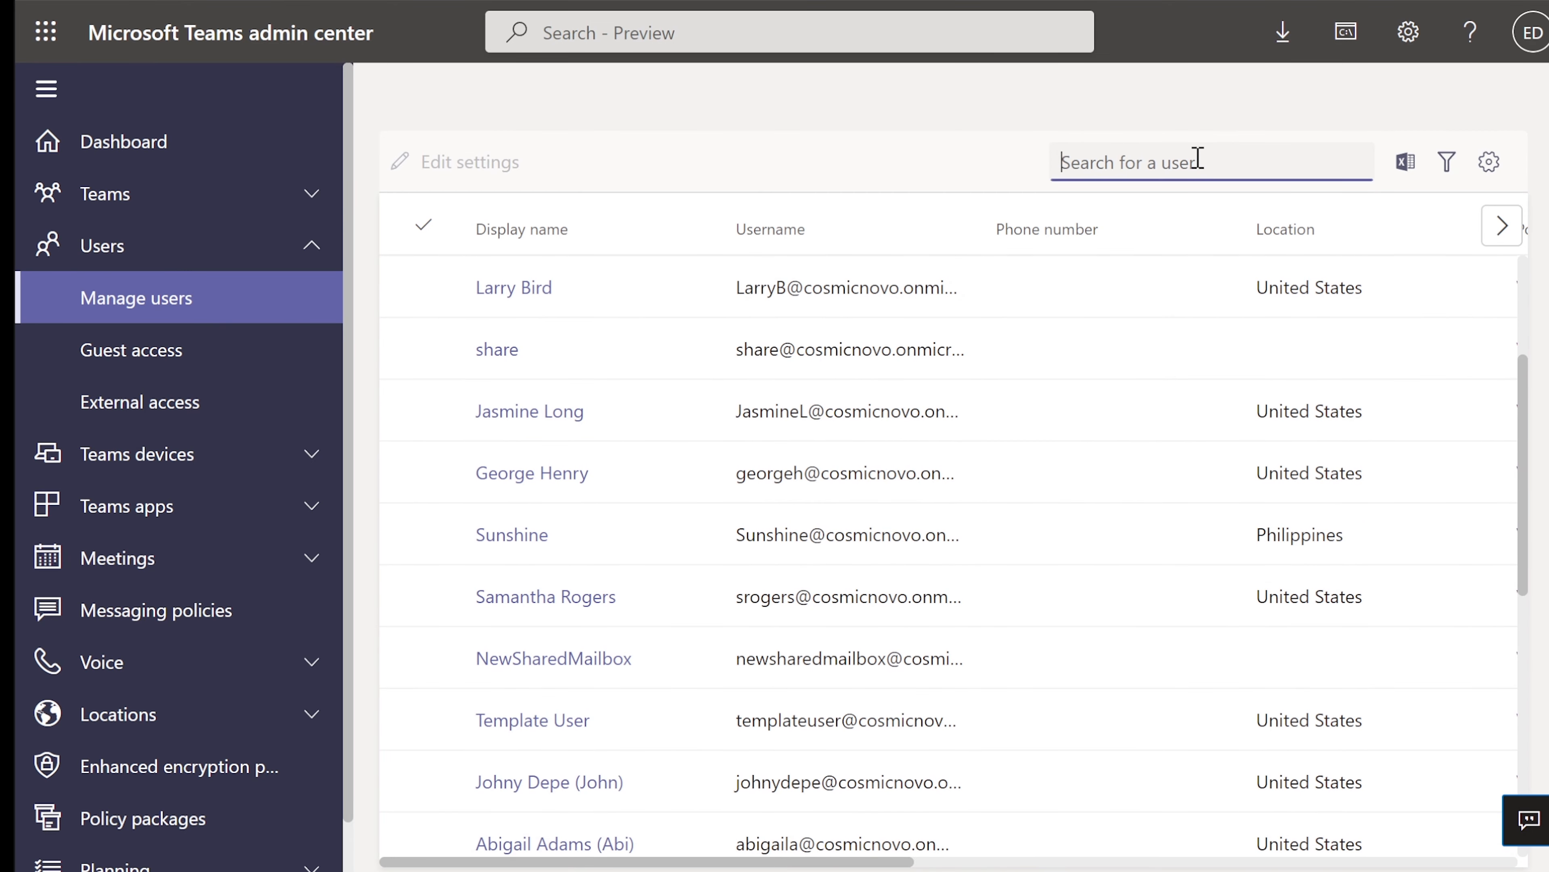
text(alice)
key(Return)
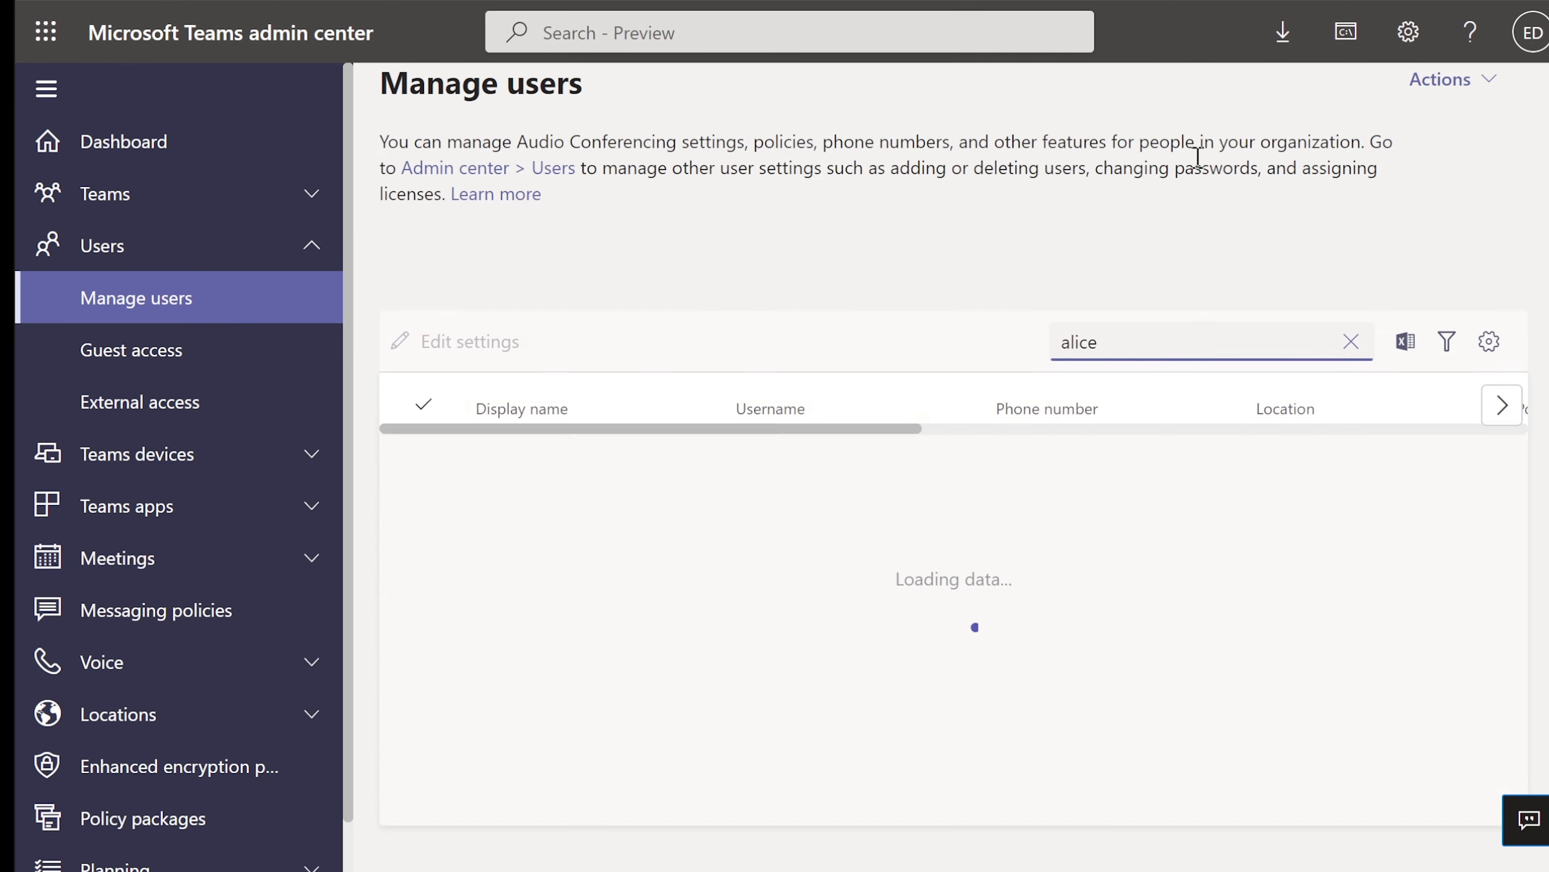
click(528, 547)
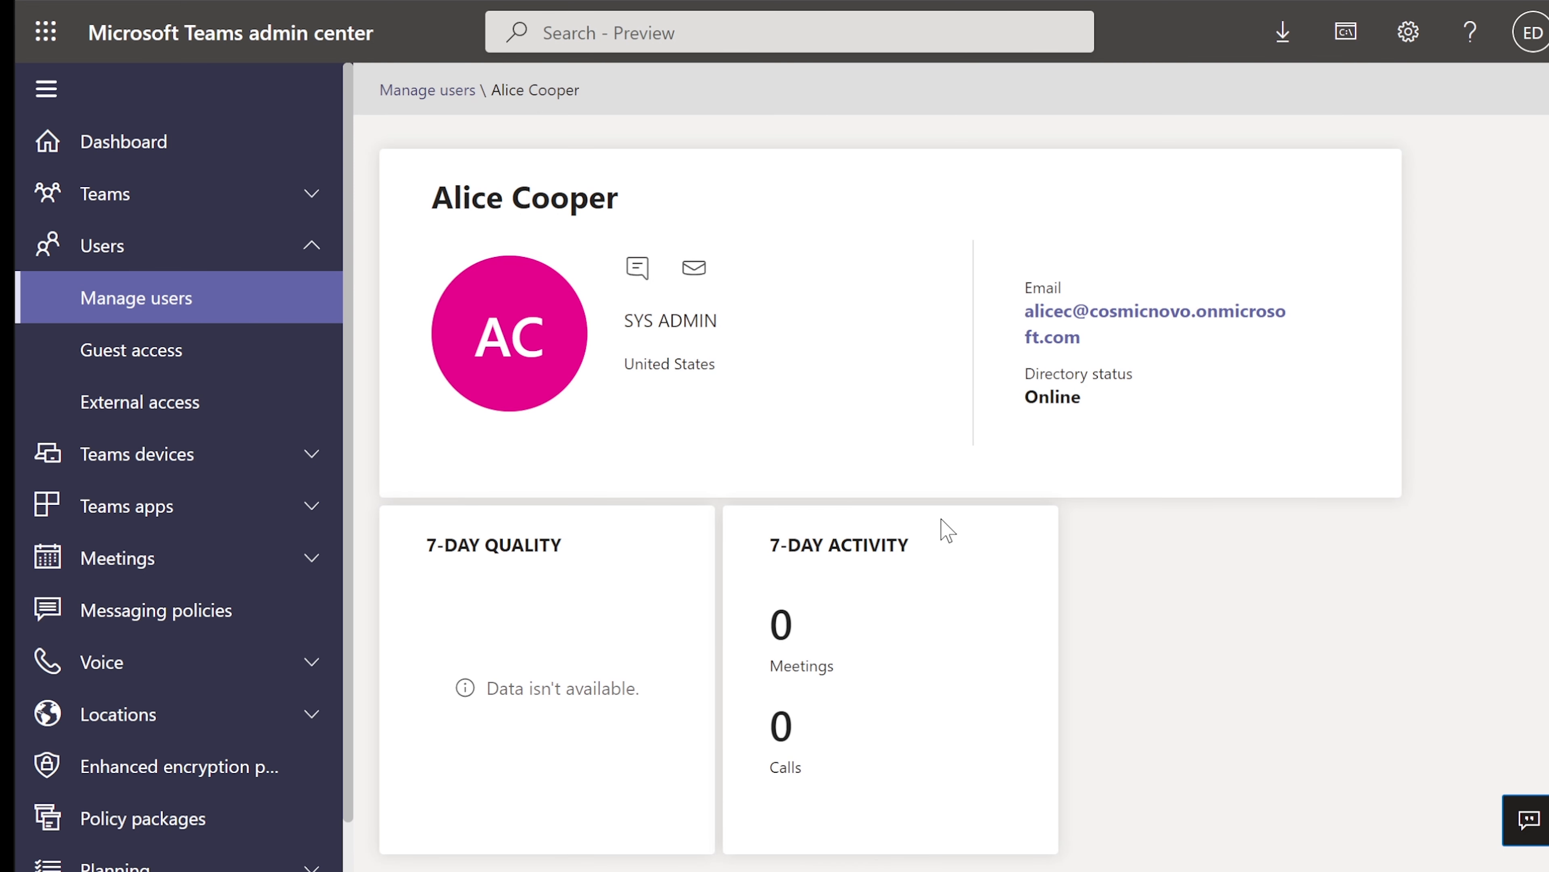
Step: Show the team memberships on the user's profile
scroll(947, 530, down, 2)
scroll(945, 519, up, 2)
scroll(947, 519, down, 6)
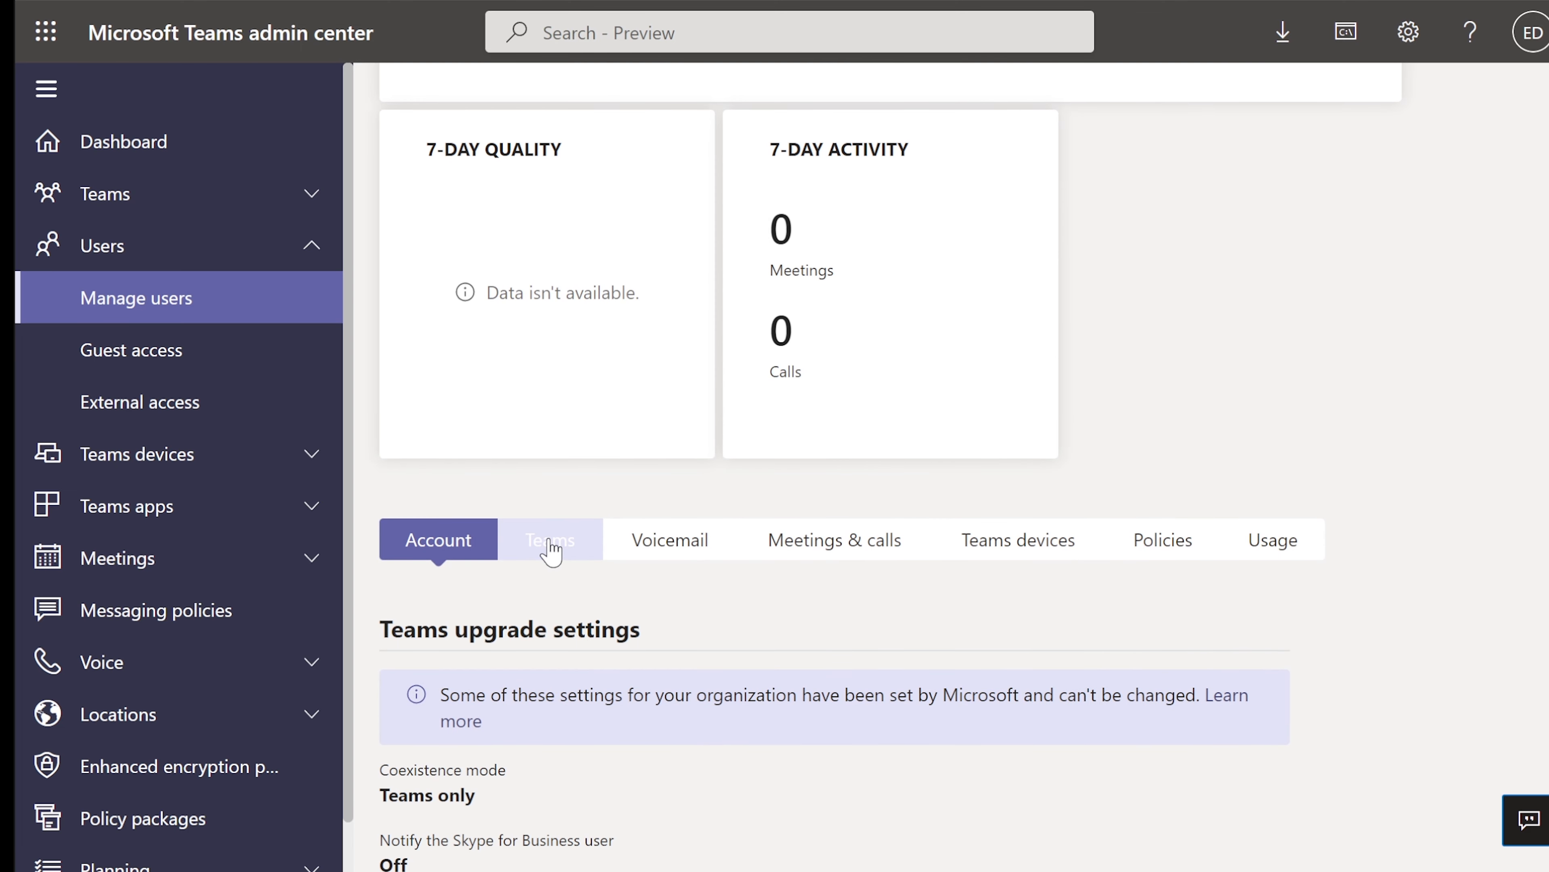
click(551, 550)
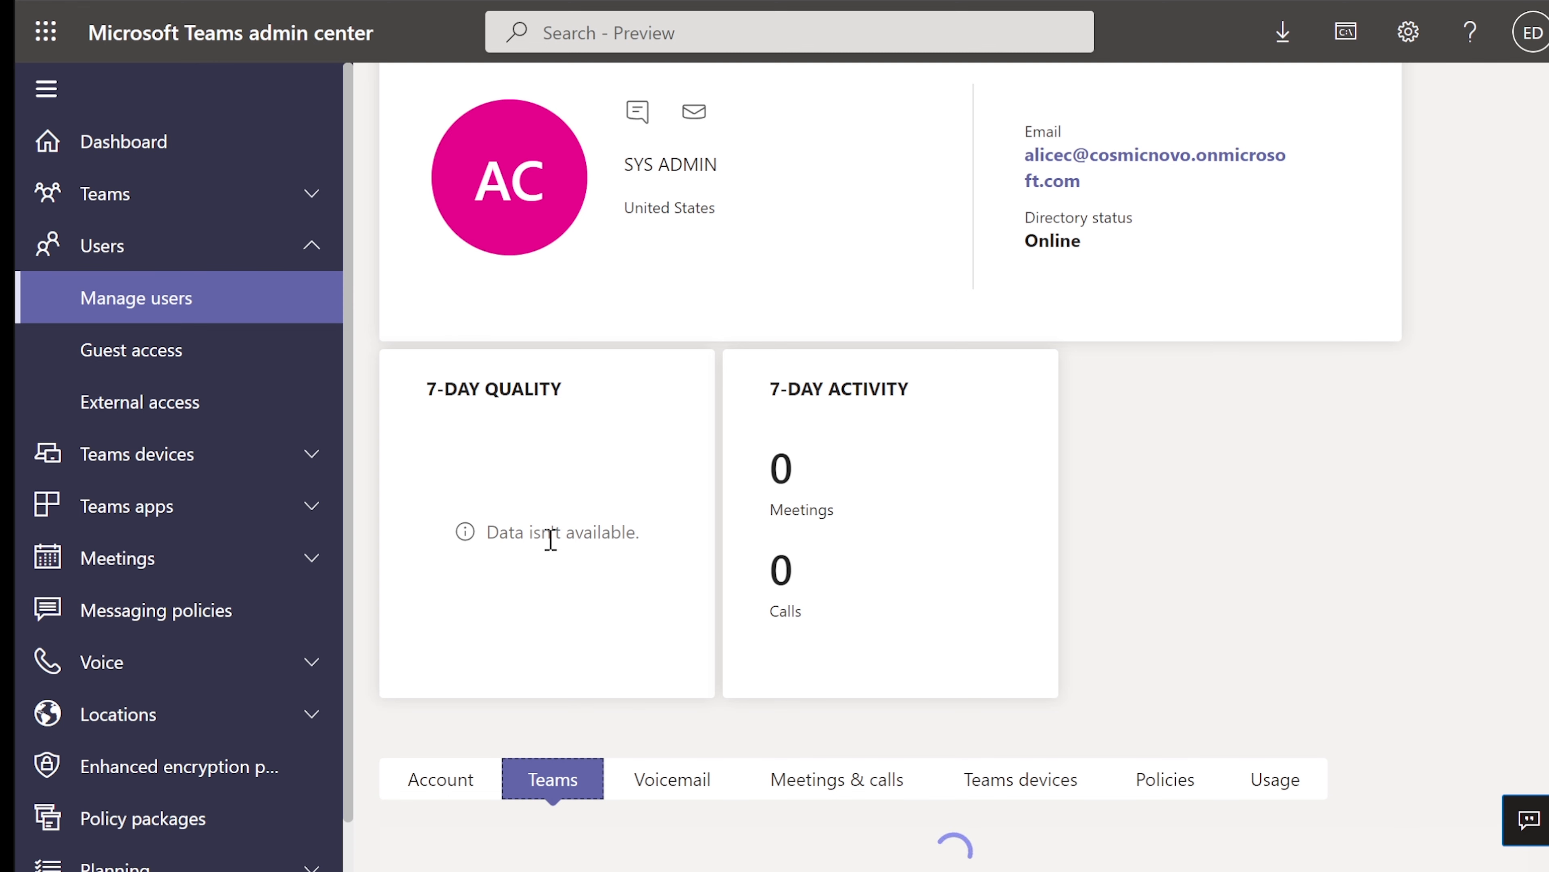
scroll(550, 549, down, 1)
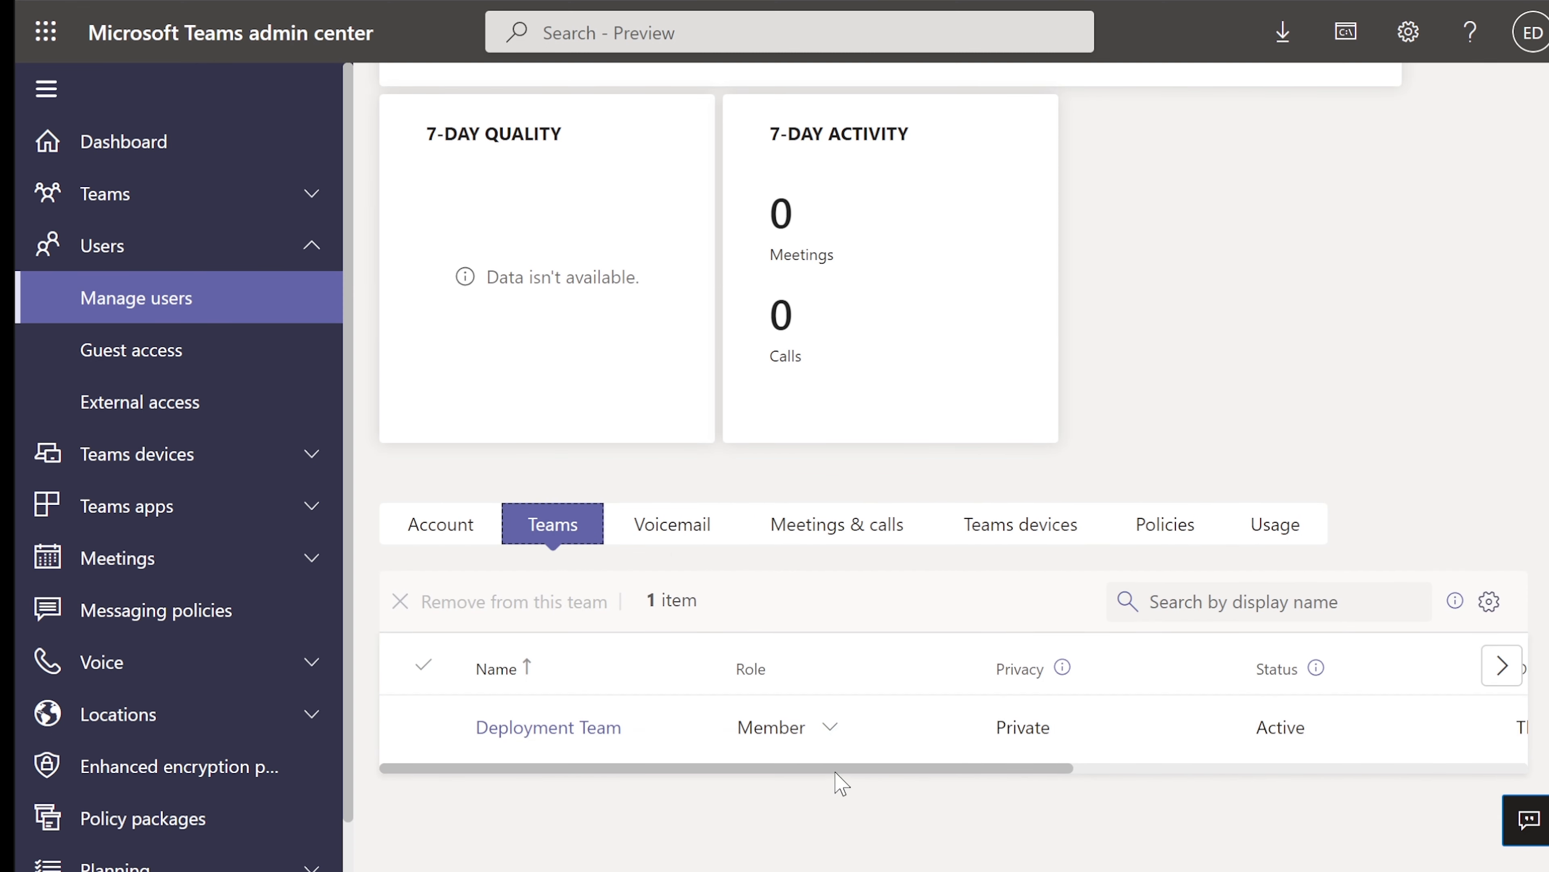
Step: Remove the user from the Deployment Team
drag(841, 769, 664, 754)
drag(969, 774, 1152, 782)
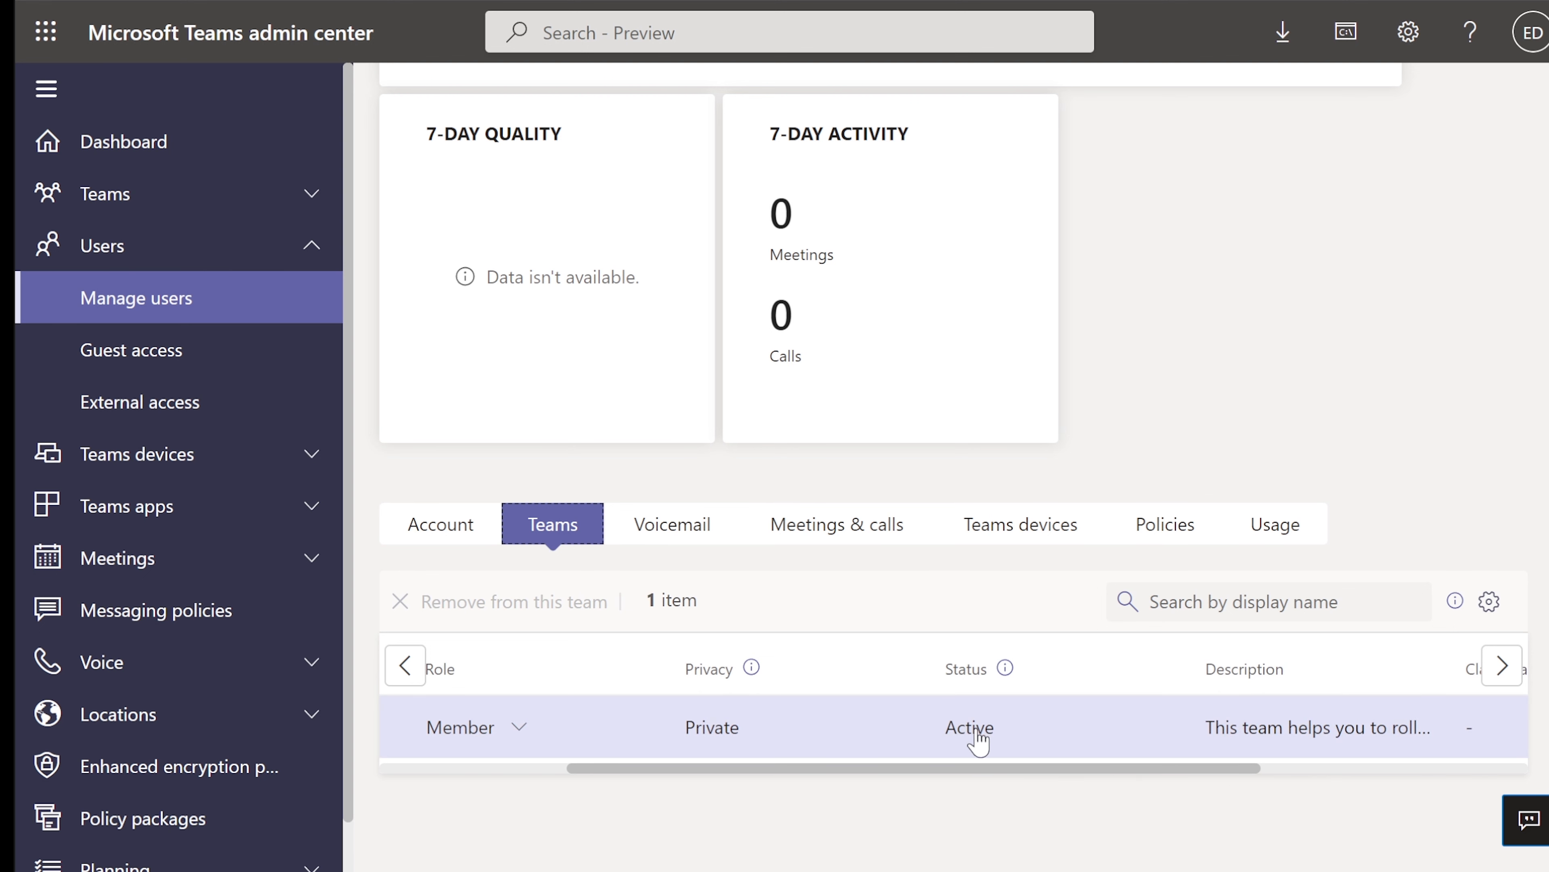
drag(1148, 768, 1406, 775)
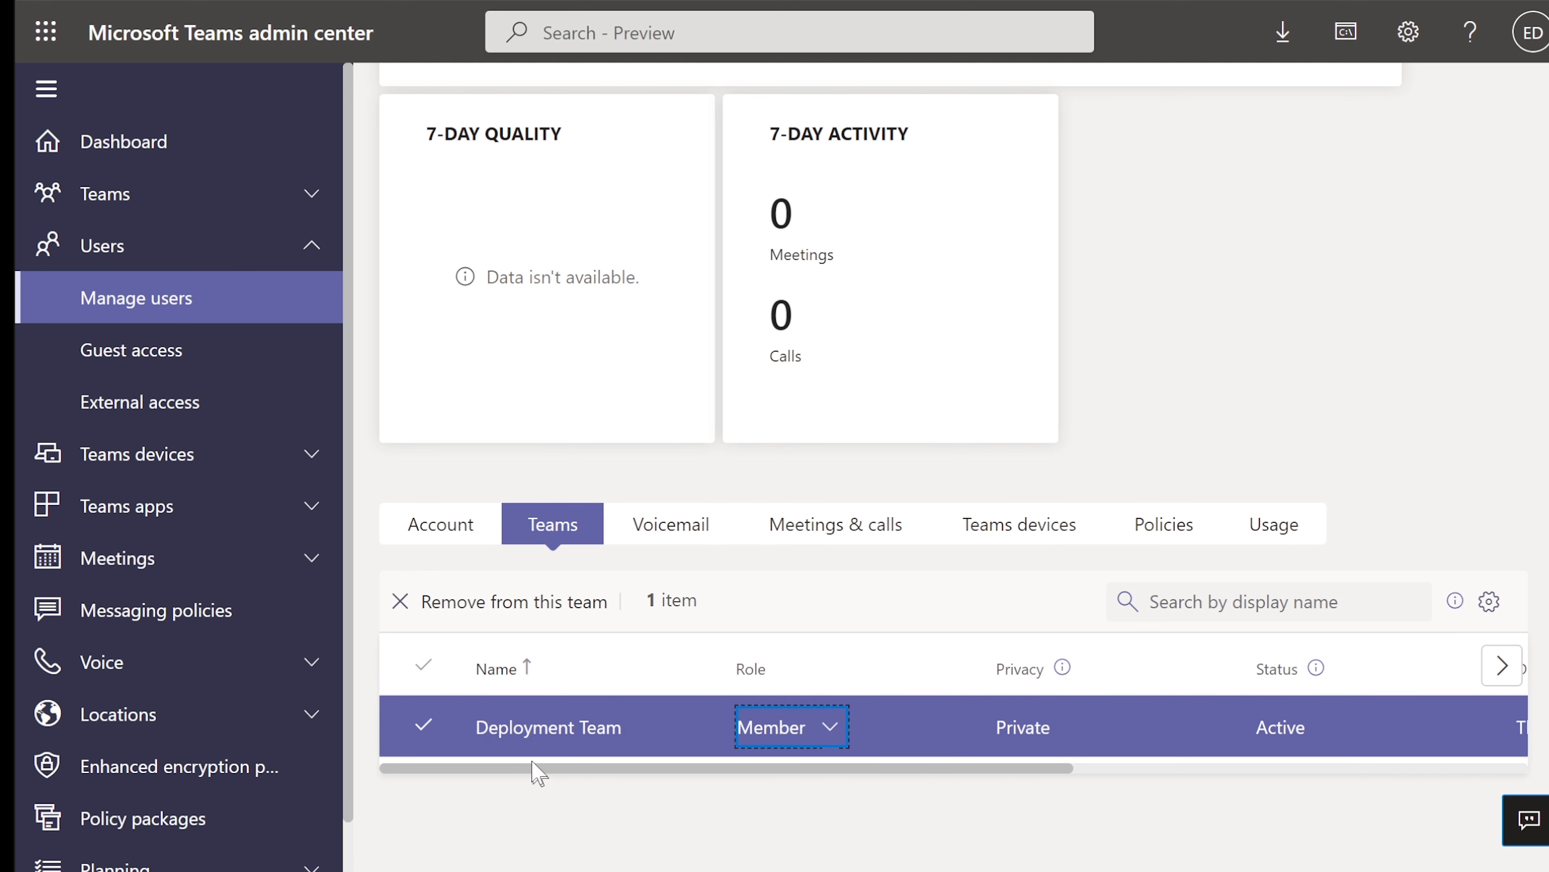
click(500, 618)
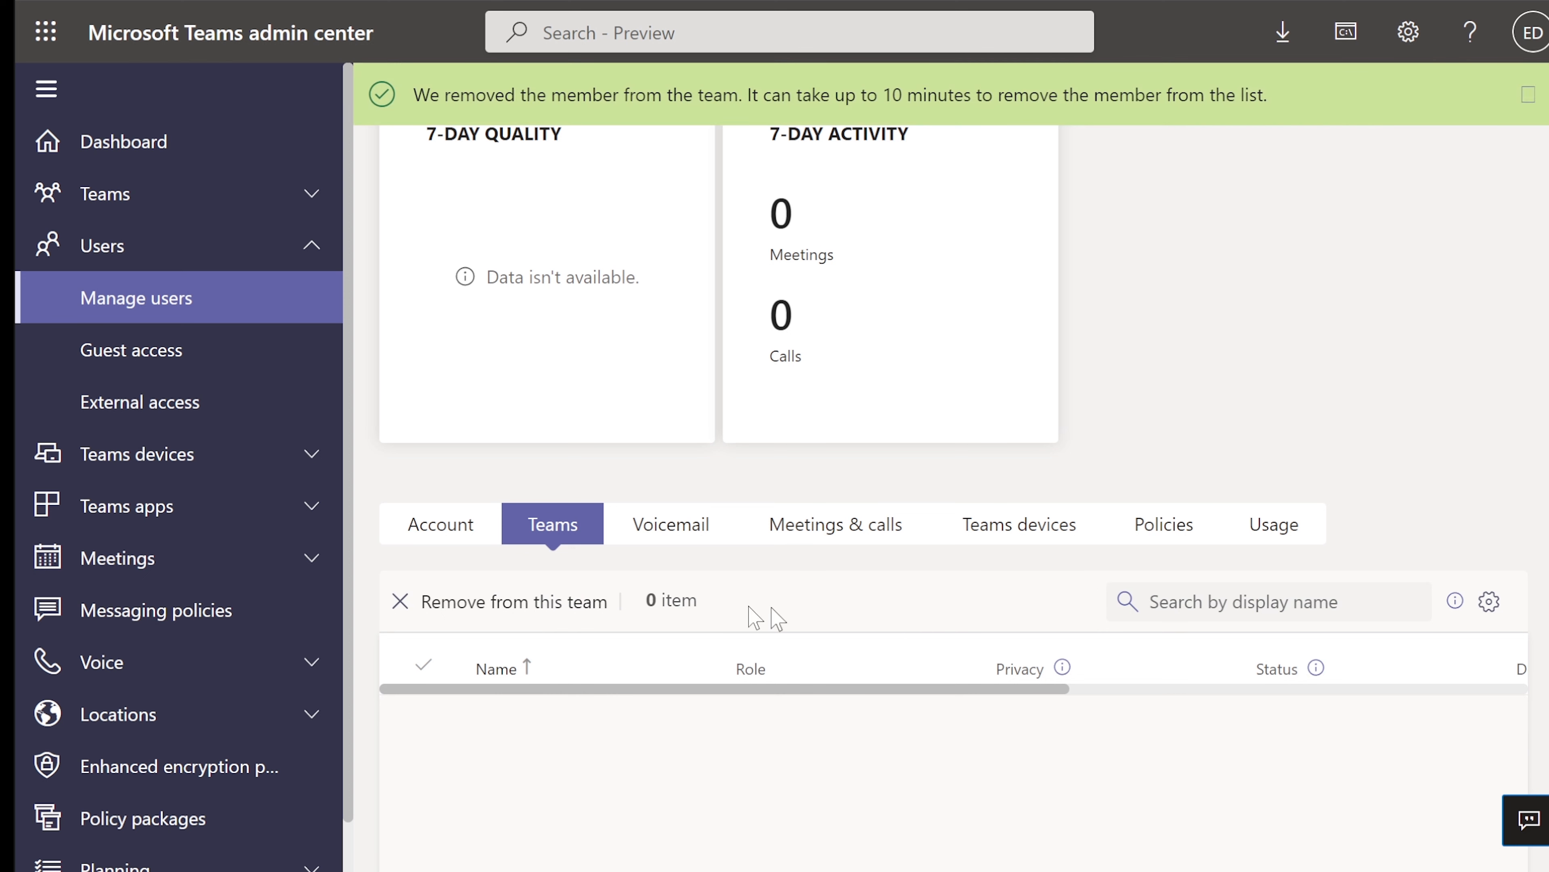
Step: Review the user's team memberships and profile page following the removal from the Deployment Team
scroll(795, 626, up, 3)
scroll(795, 626, down, 2)
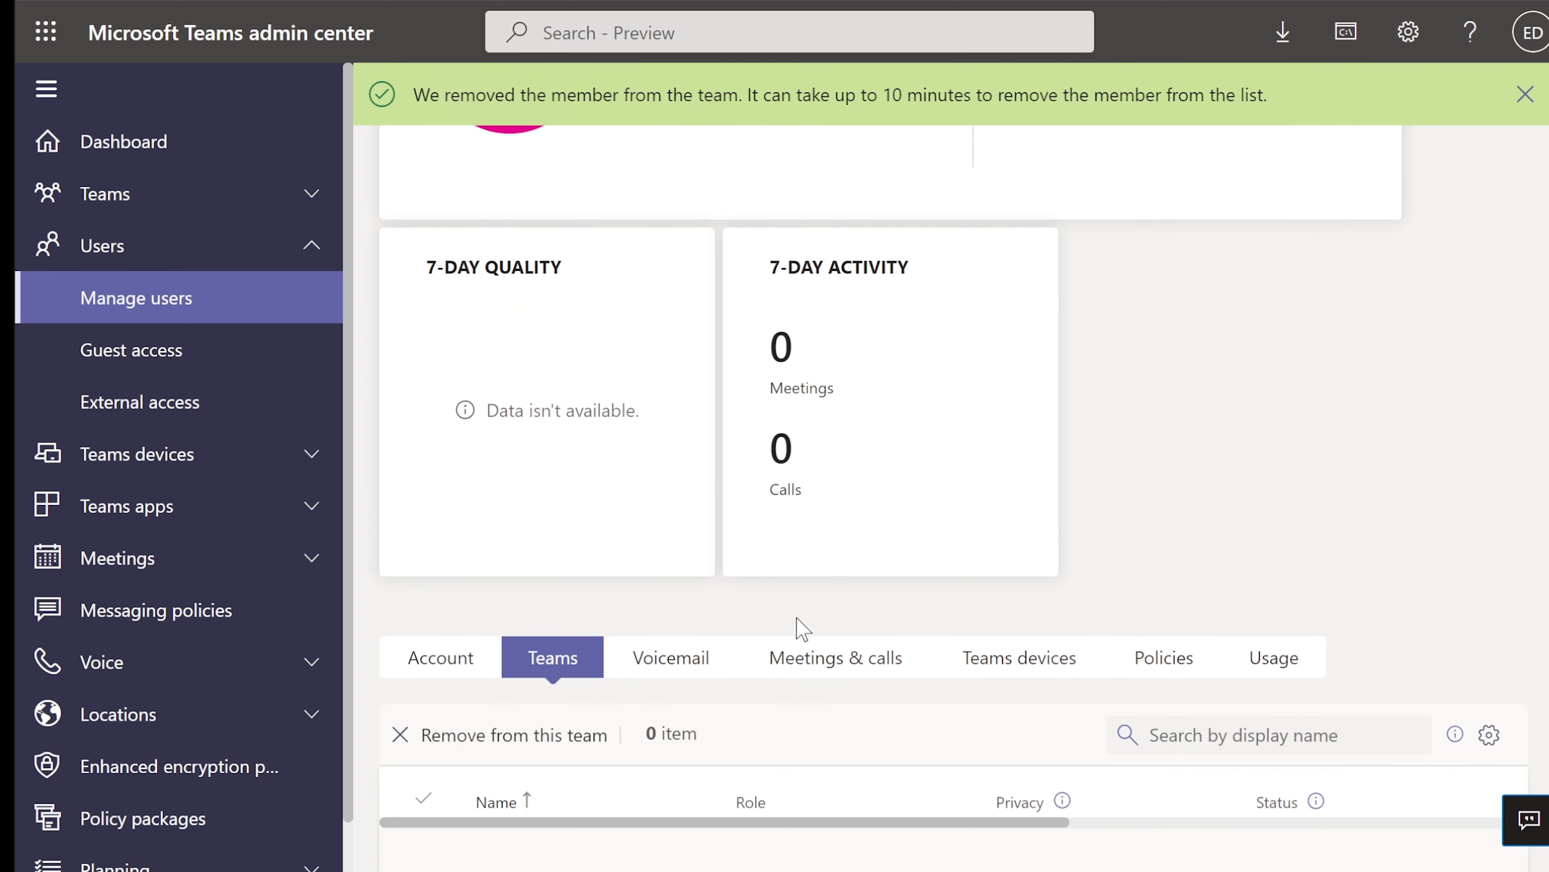
scroll(795, 626, up, 4)
scroll(799, 628, down, 7)
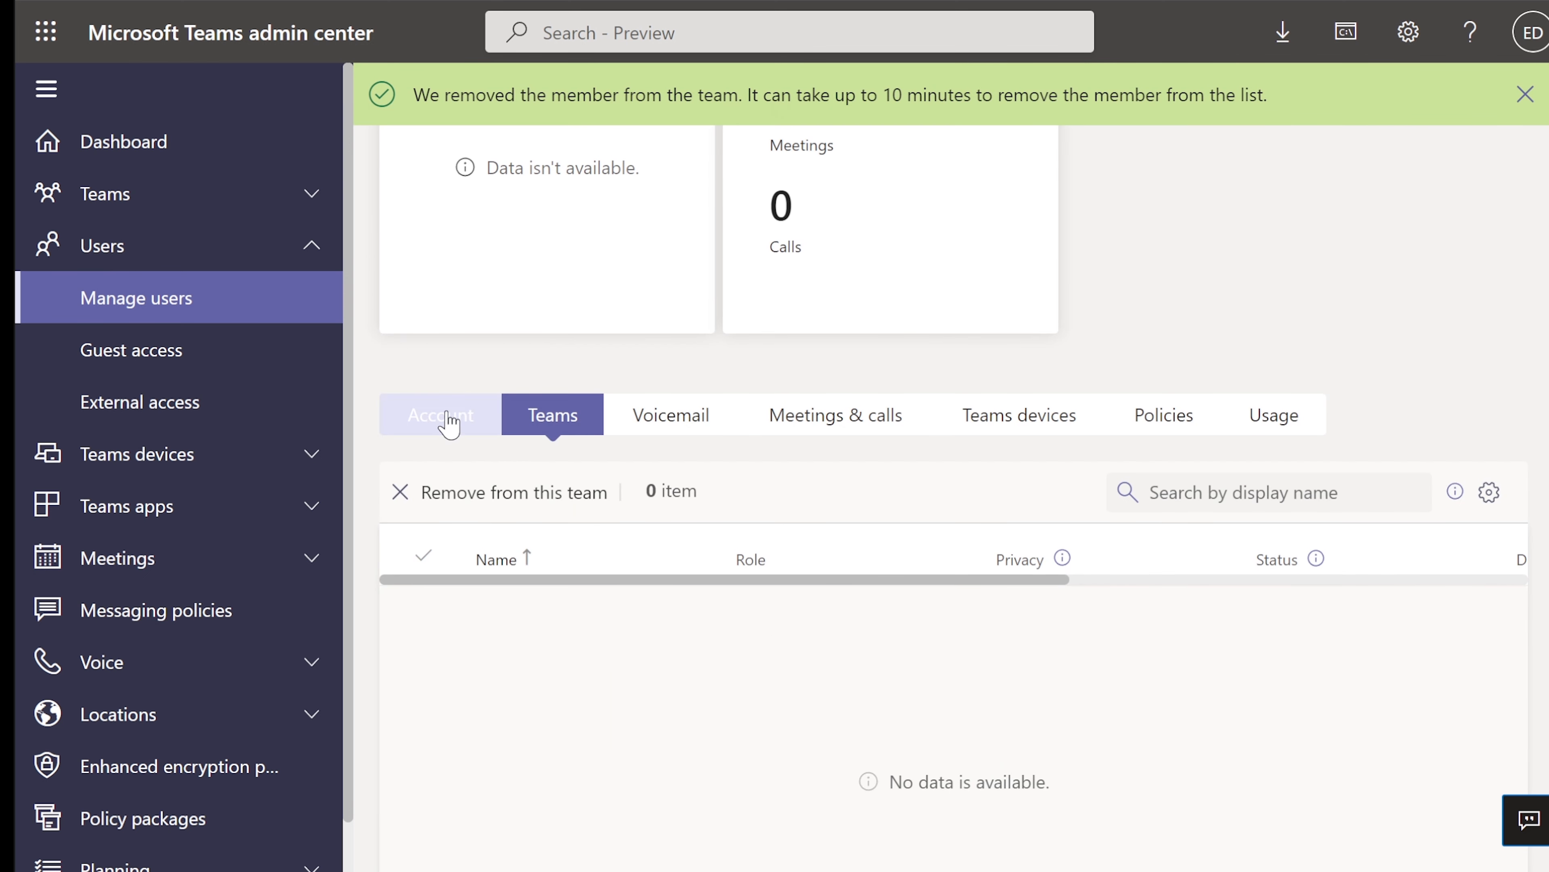
drag(707, 577, 615, 582)
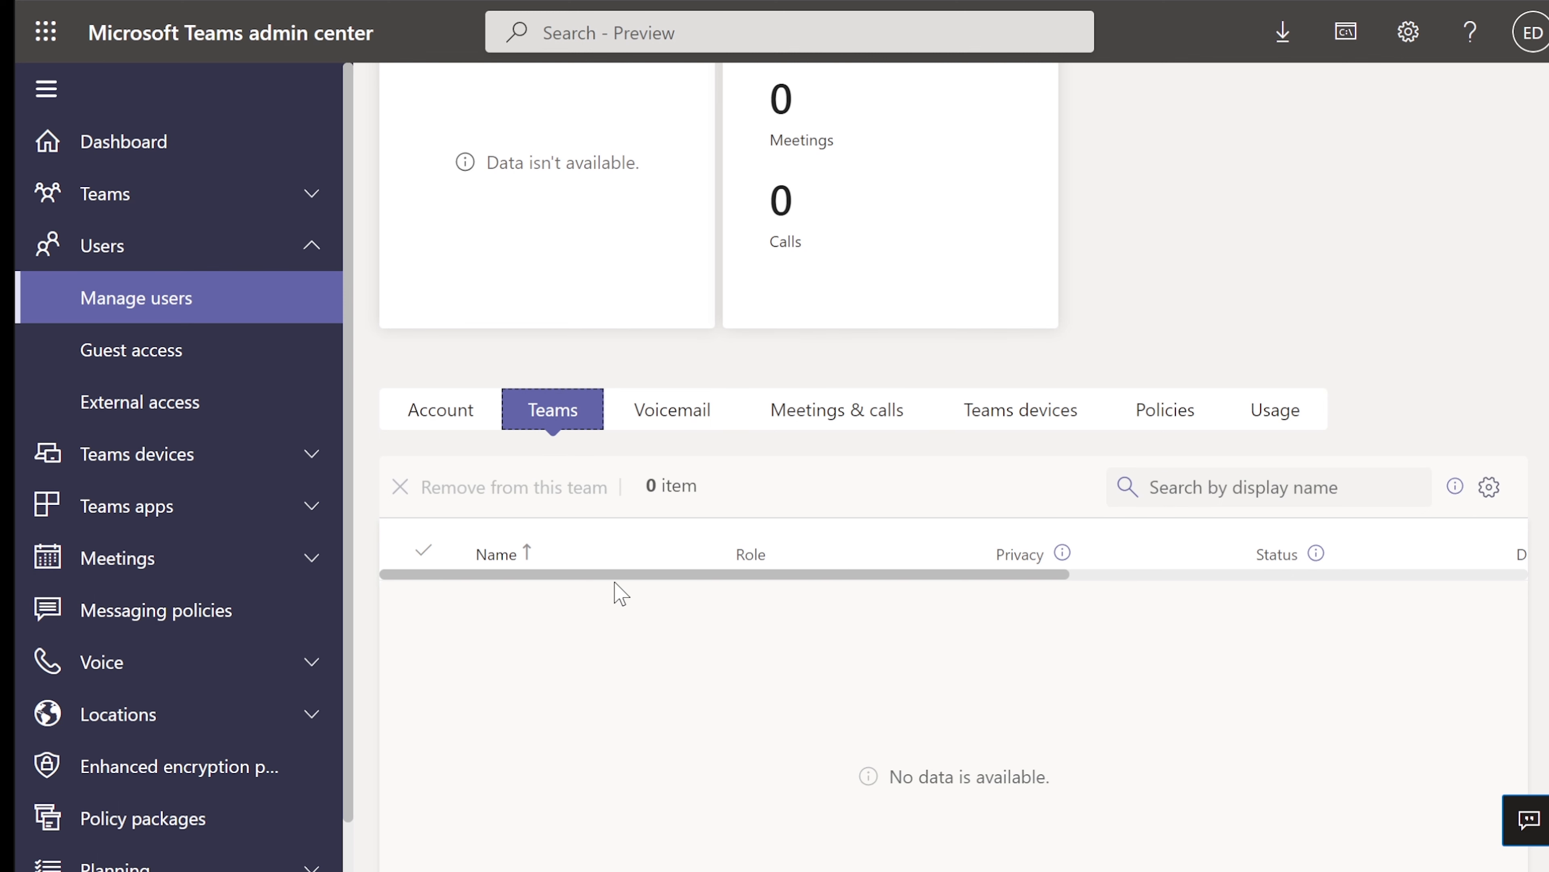
scroll(719, 529, up, 5)
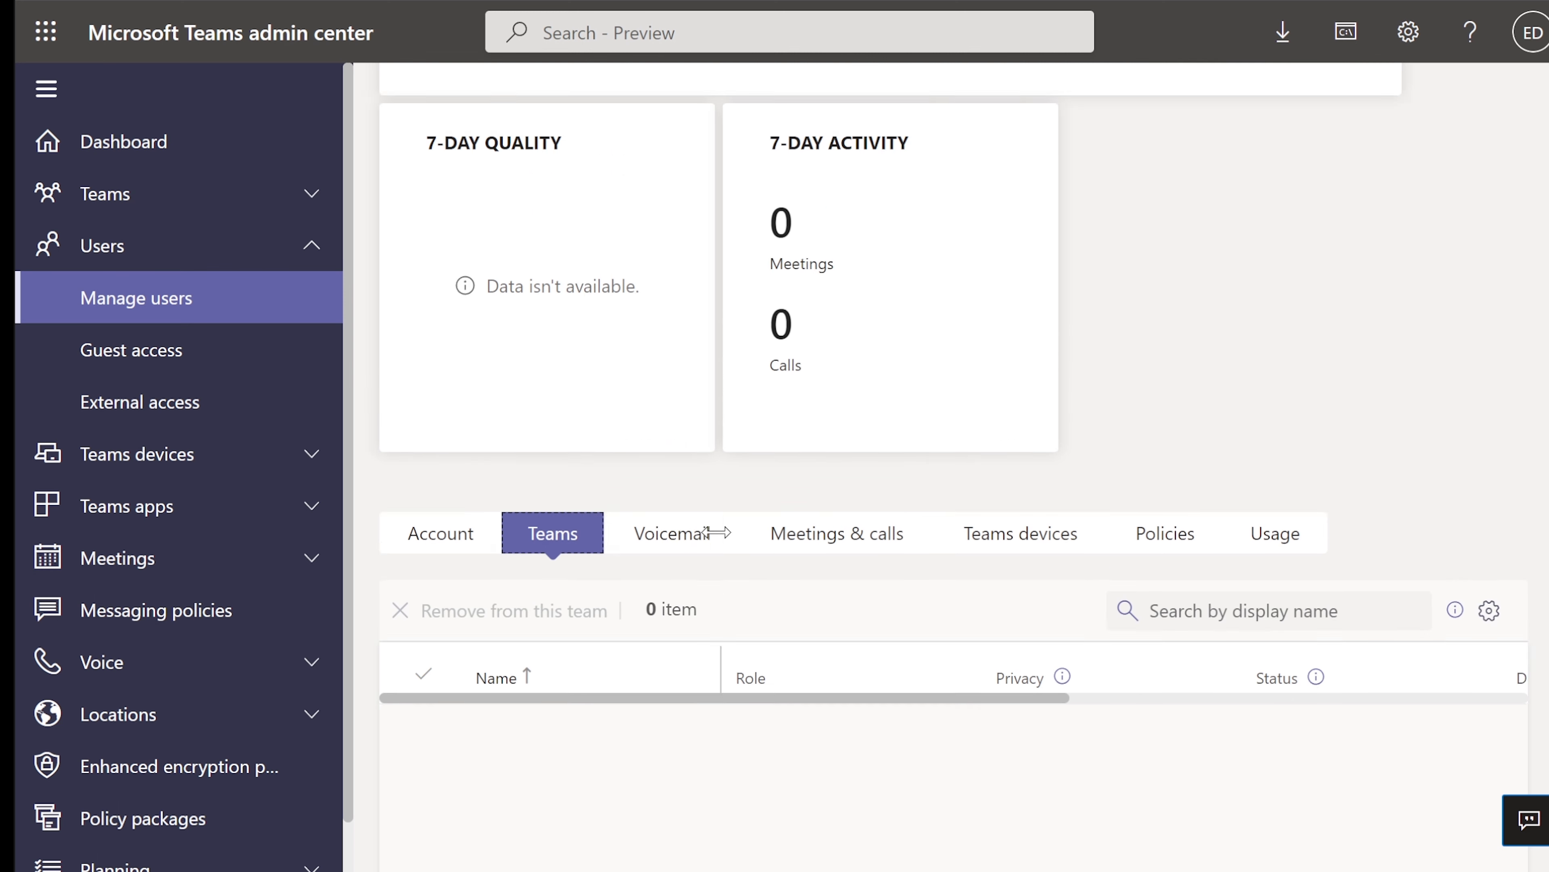
scroll(720, 531, down, 3)
click(719, 544)
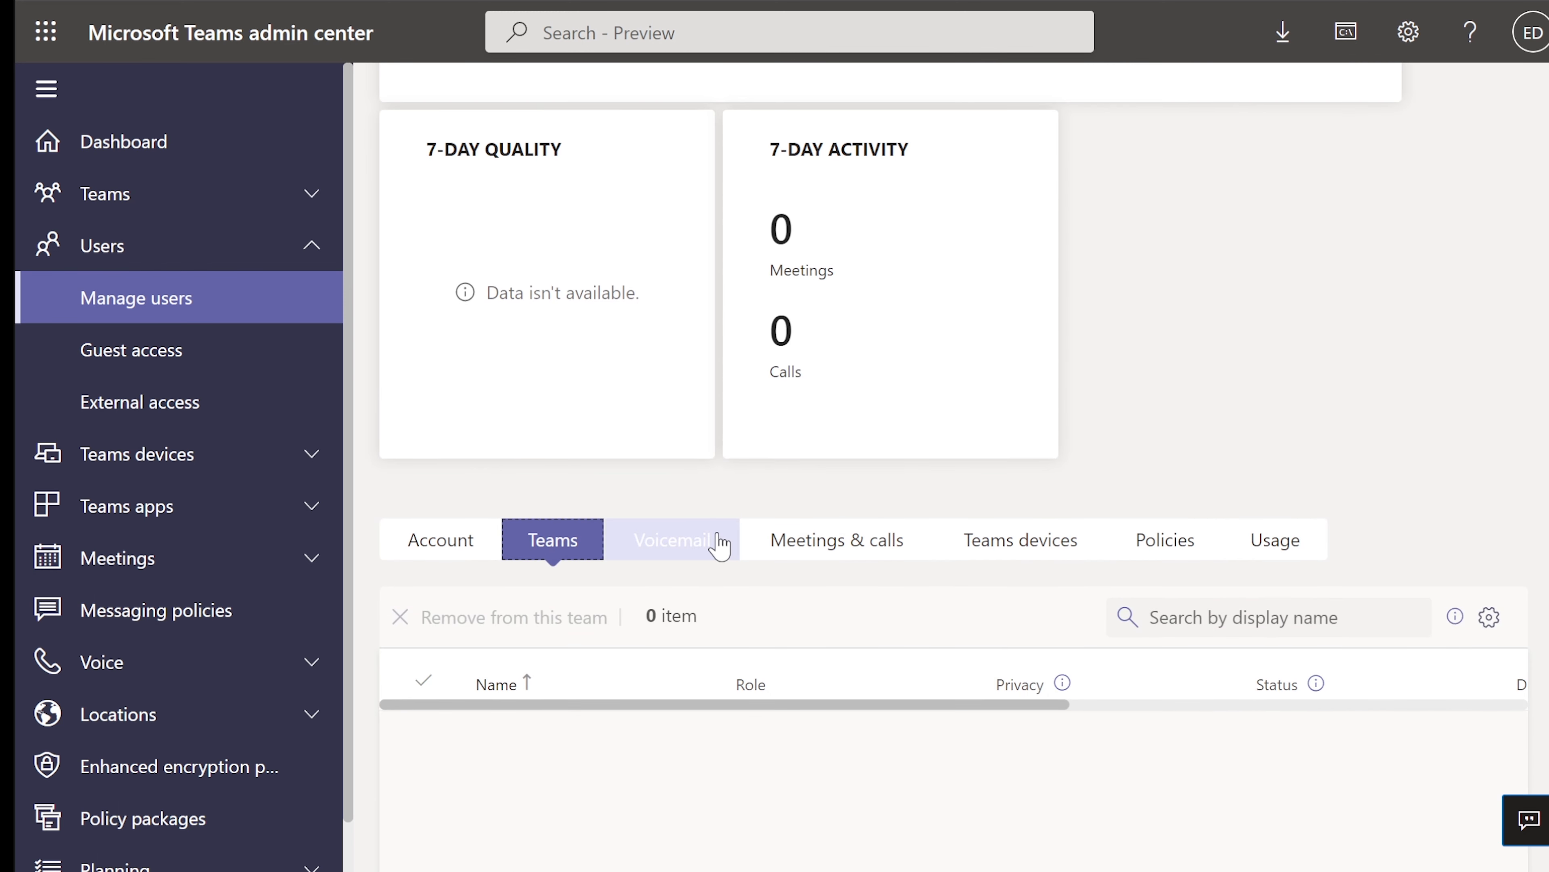
scroll(817, 658, up, 5)
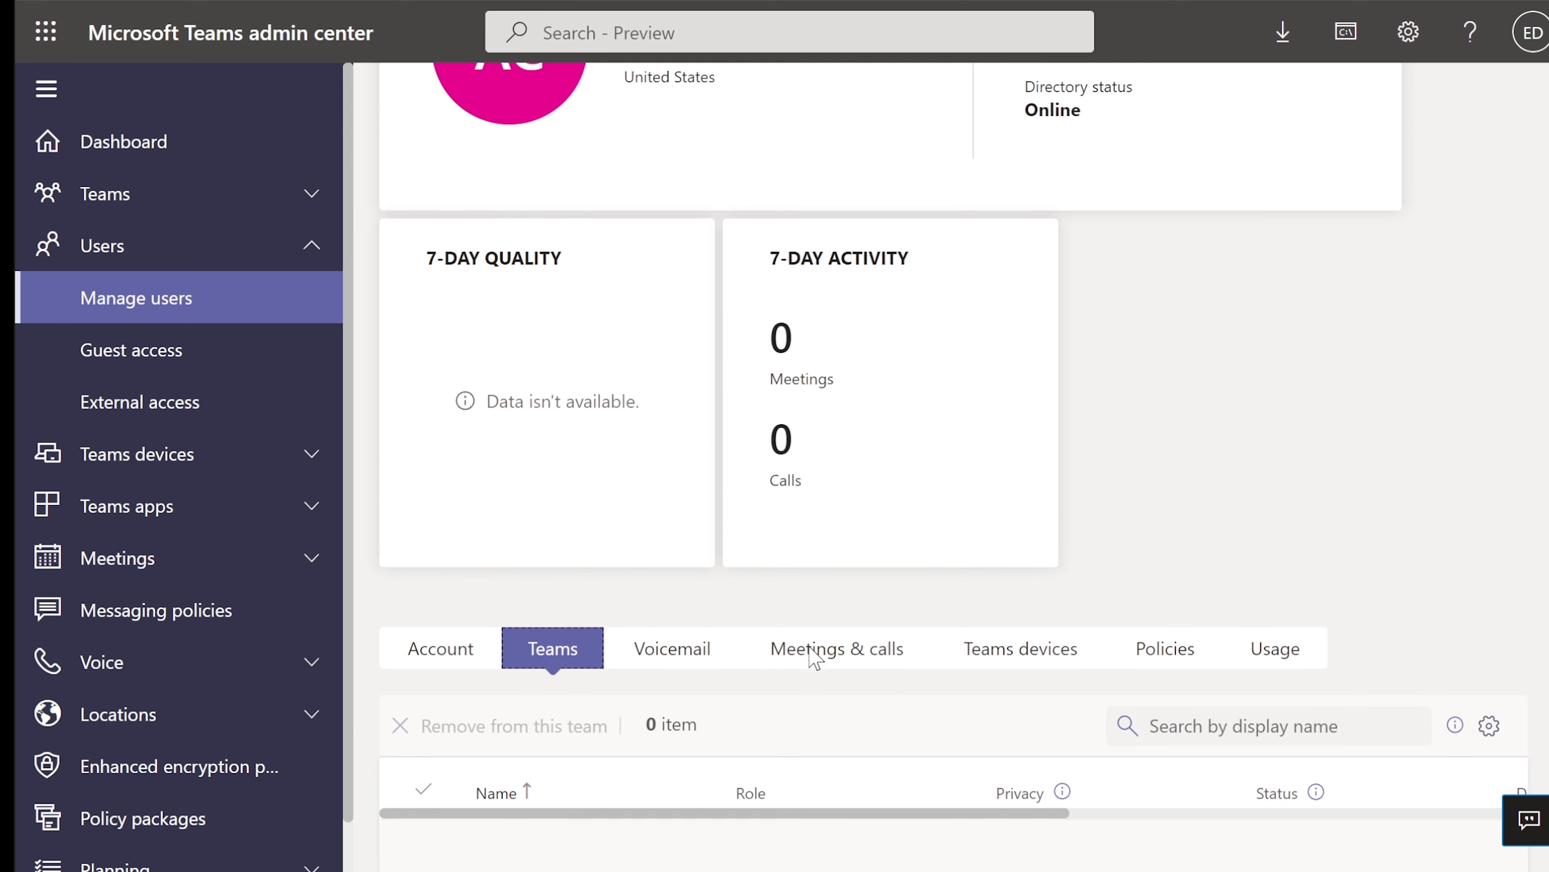
scroll(816, 658, down, 2)
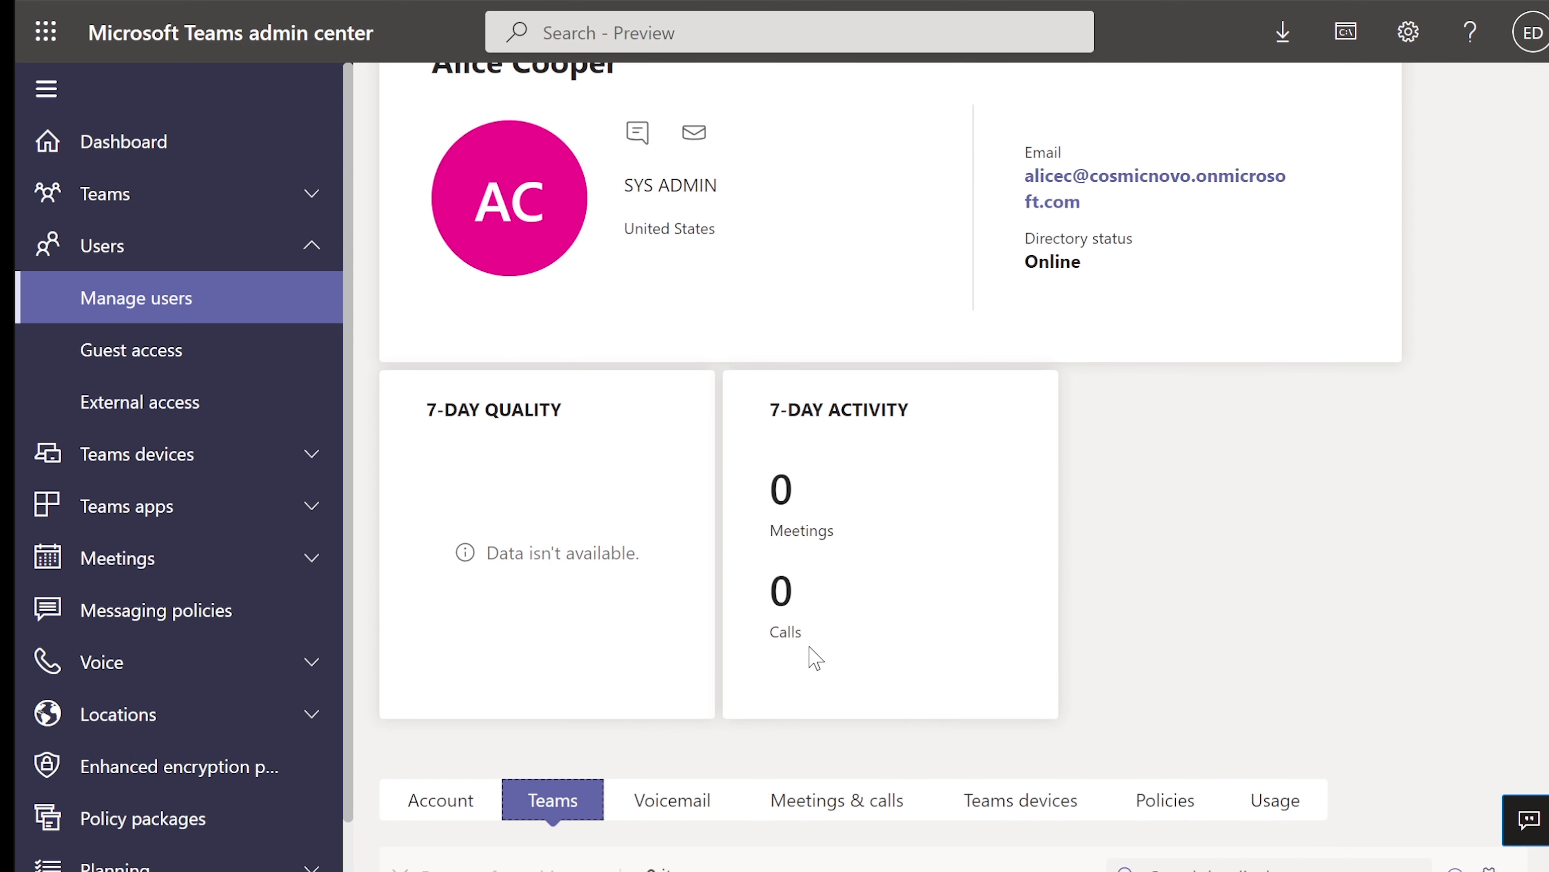
scroll(796, 656, up, 2)
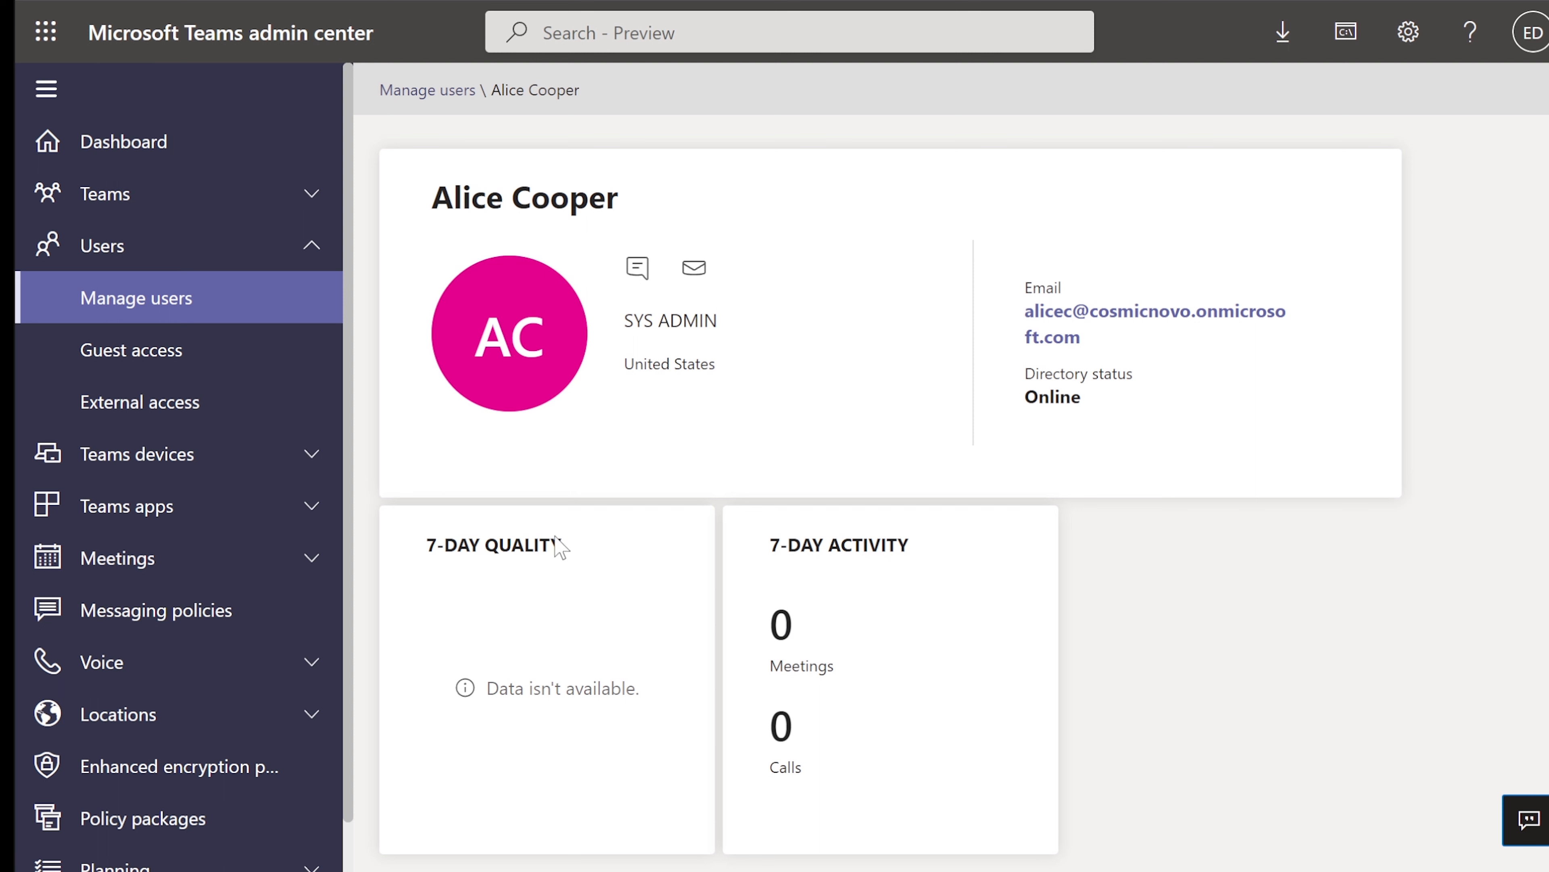
Step: Open the Deployment Team from the list of managed teams
click(131, 208)
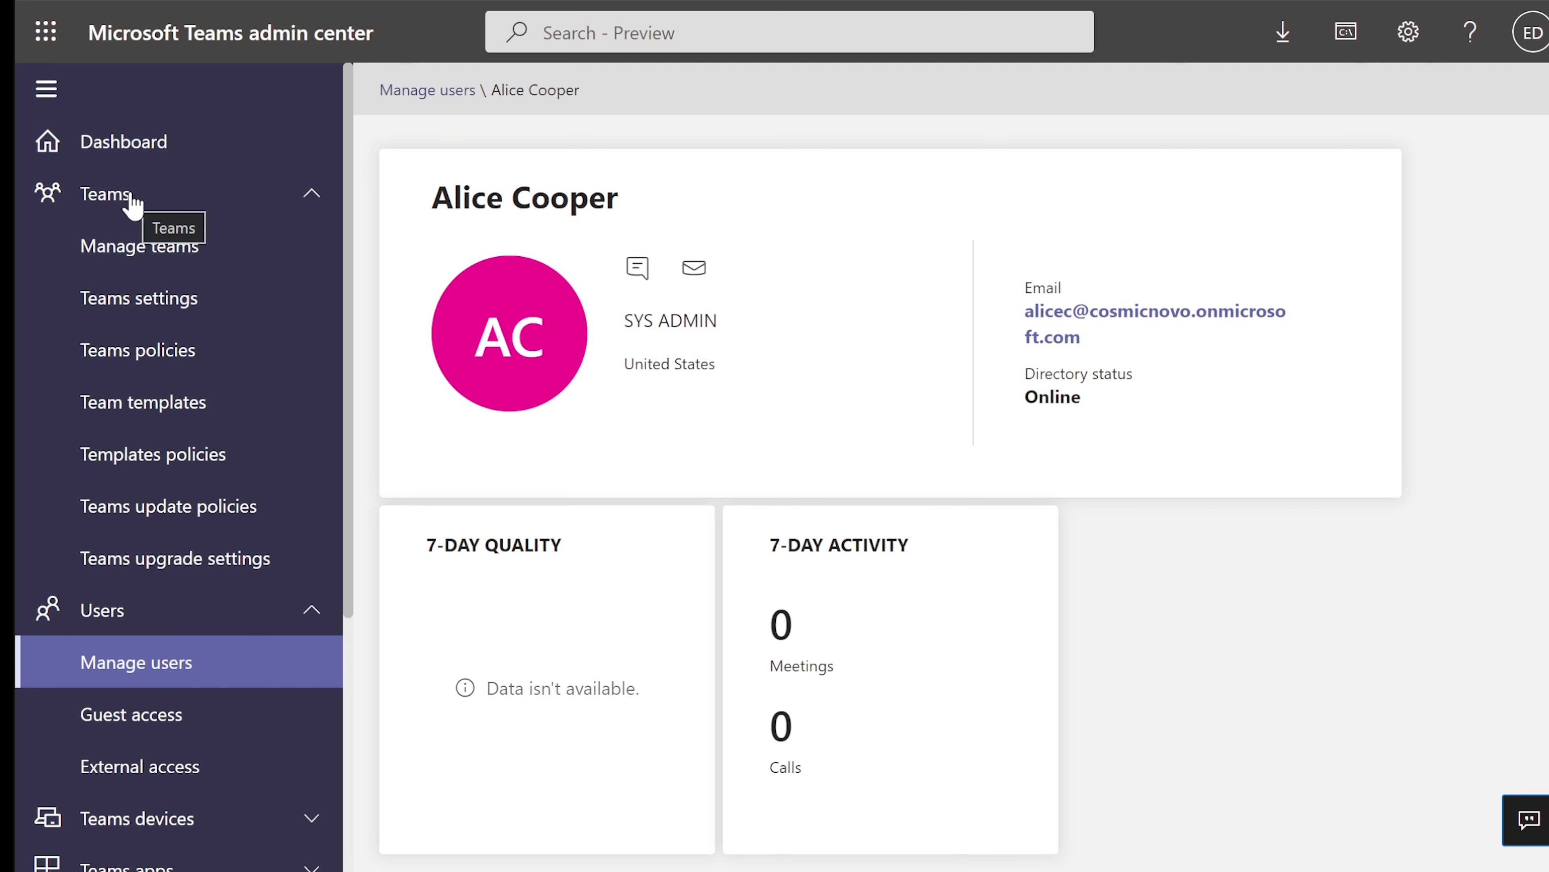
click(173, 255)
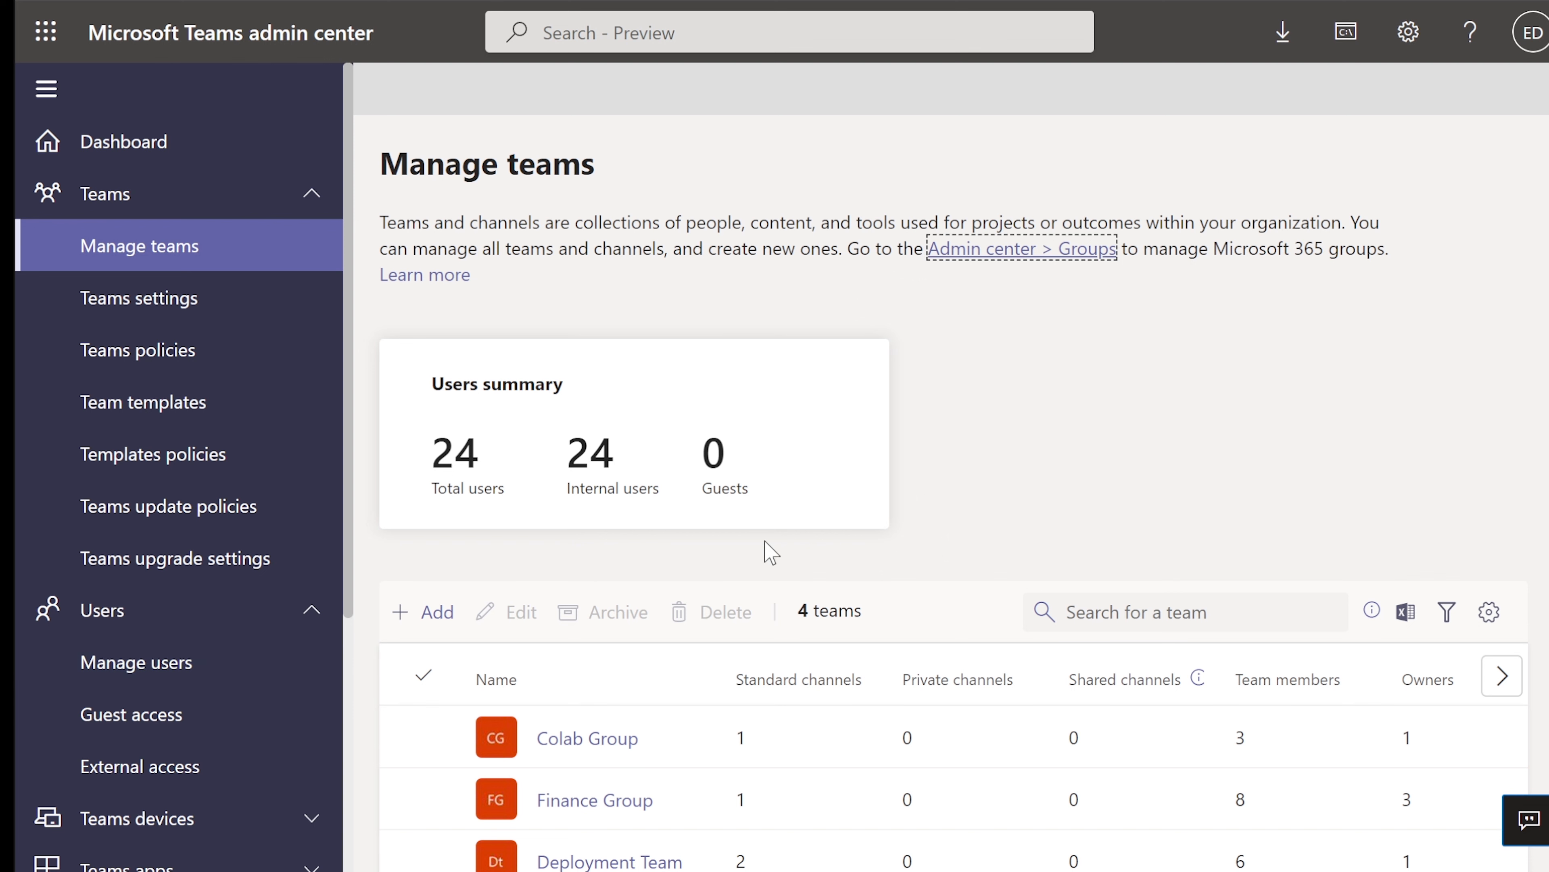
scroll(771, 552, down, 3)
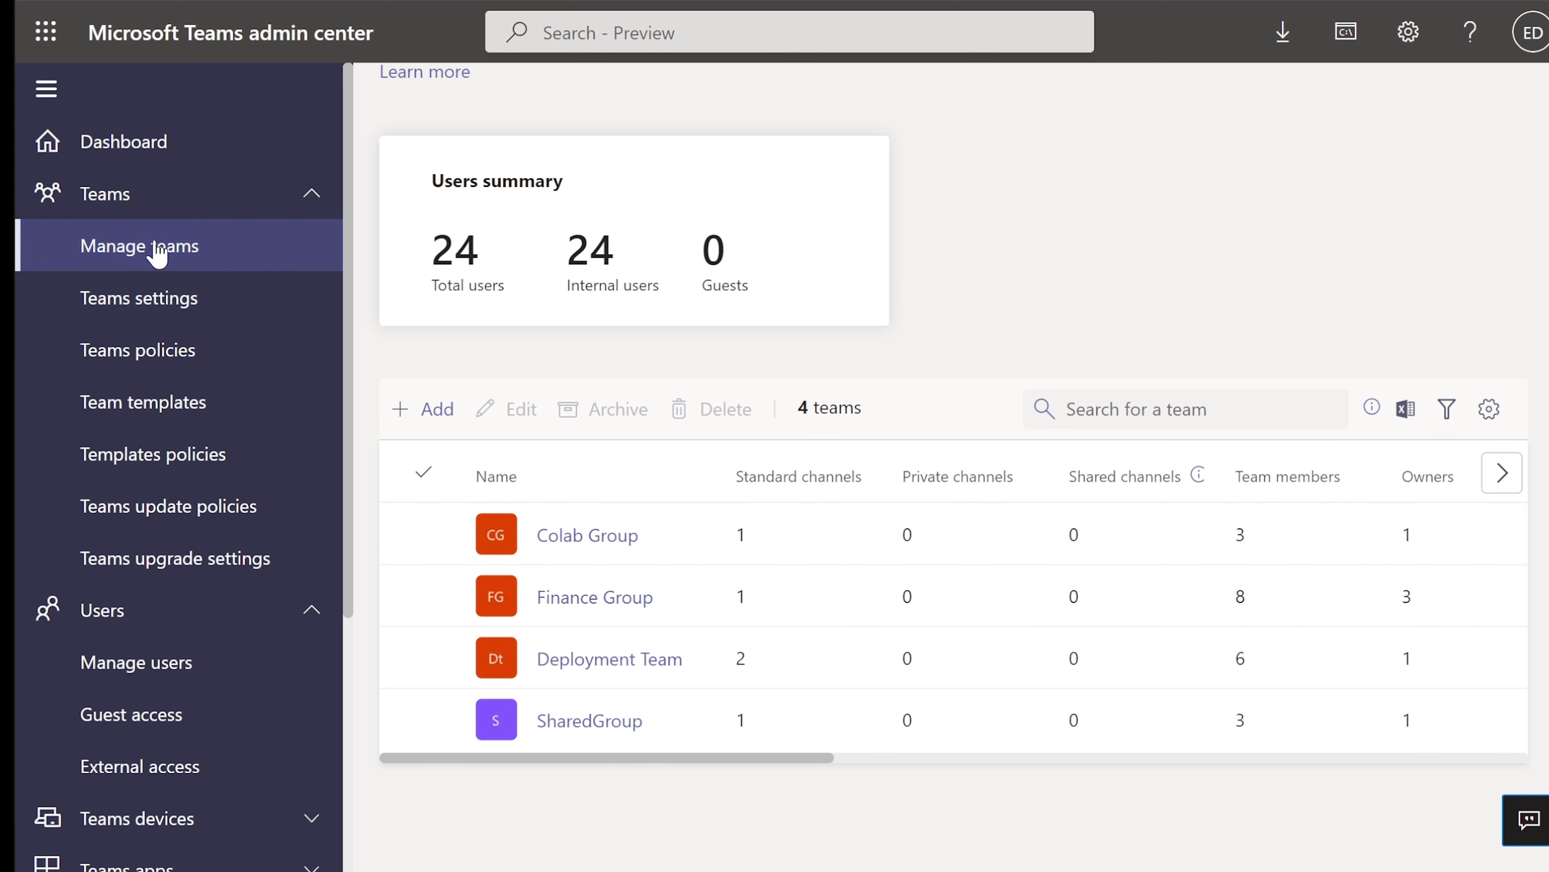
click(639, 661)
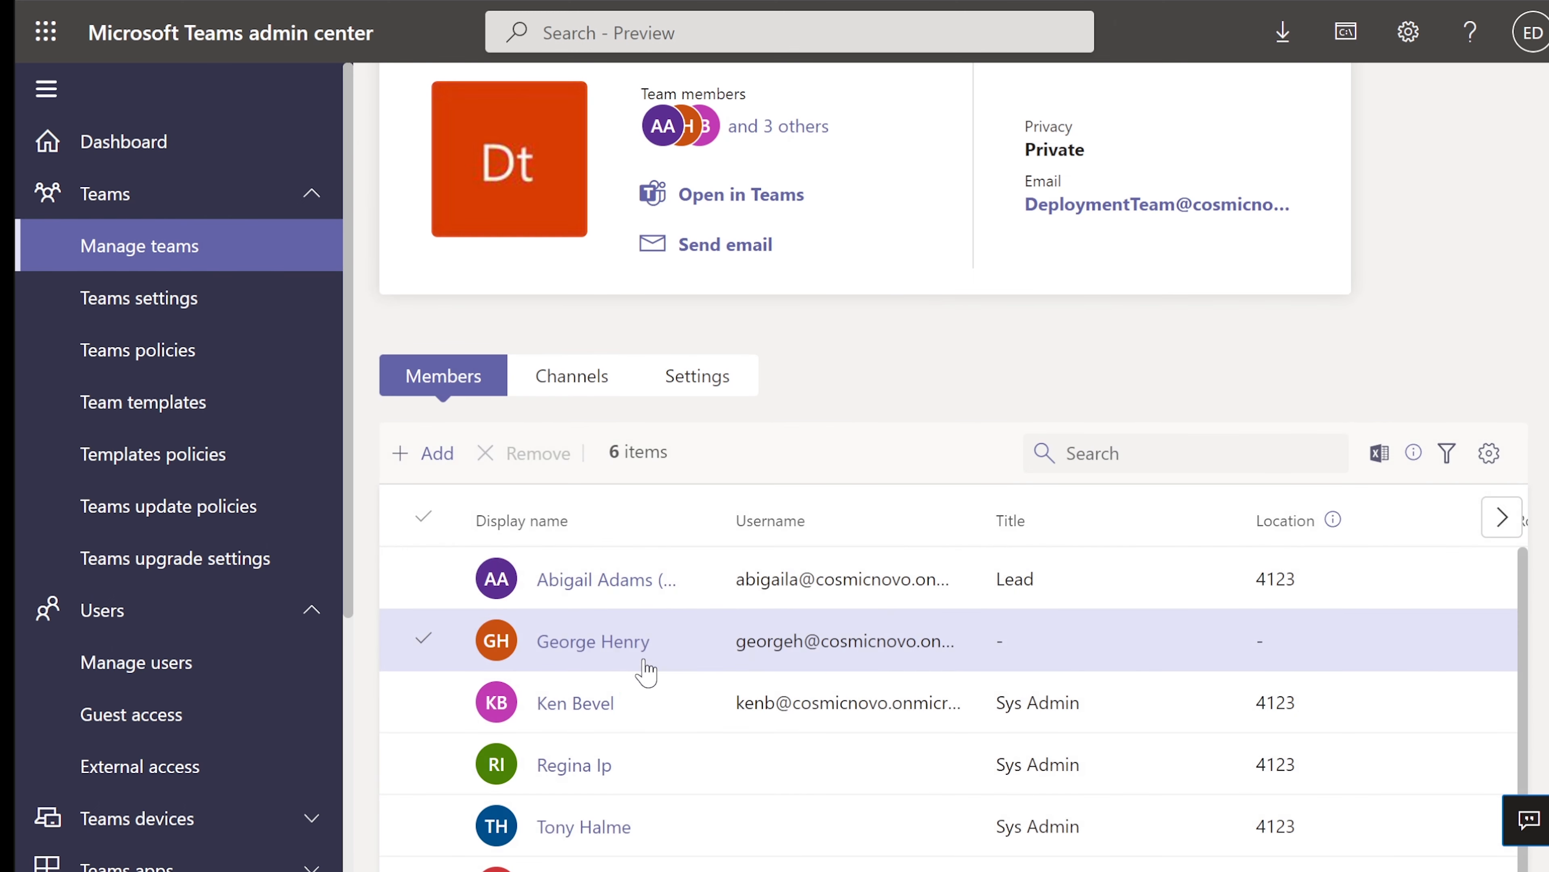
Step: Search the Deployment Team's members by the affected user's first name
scroll(650, 657, down, 1)
click(1154, 442)
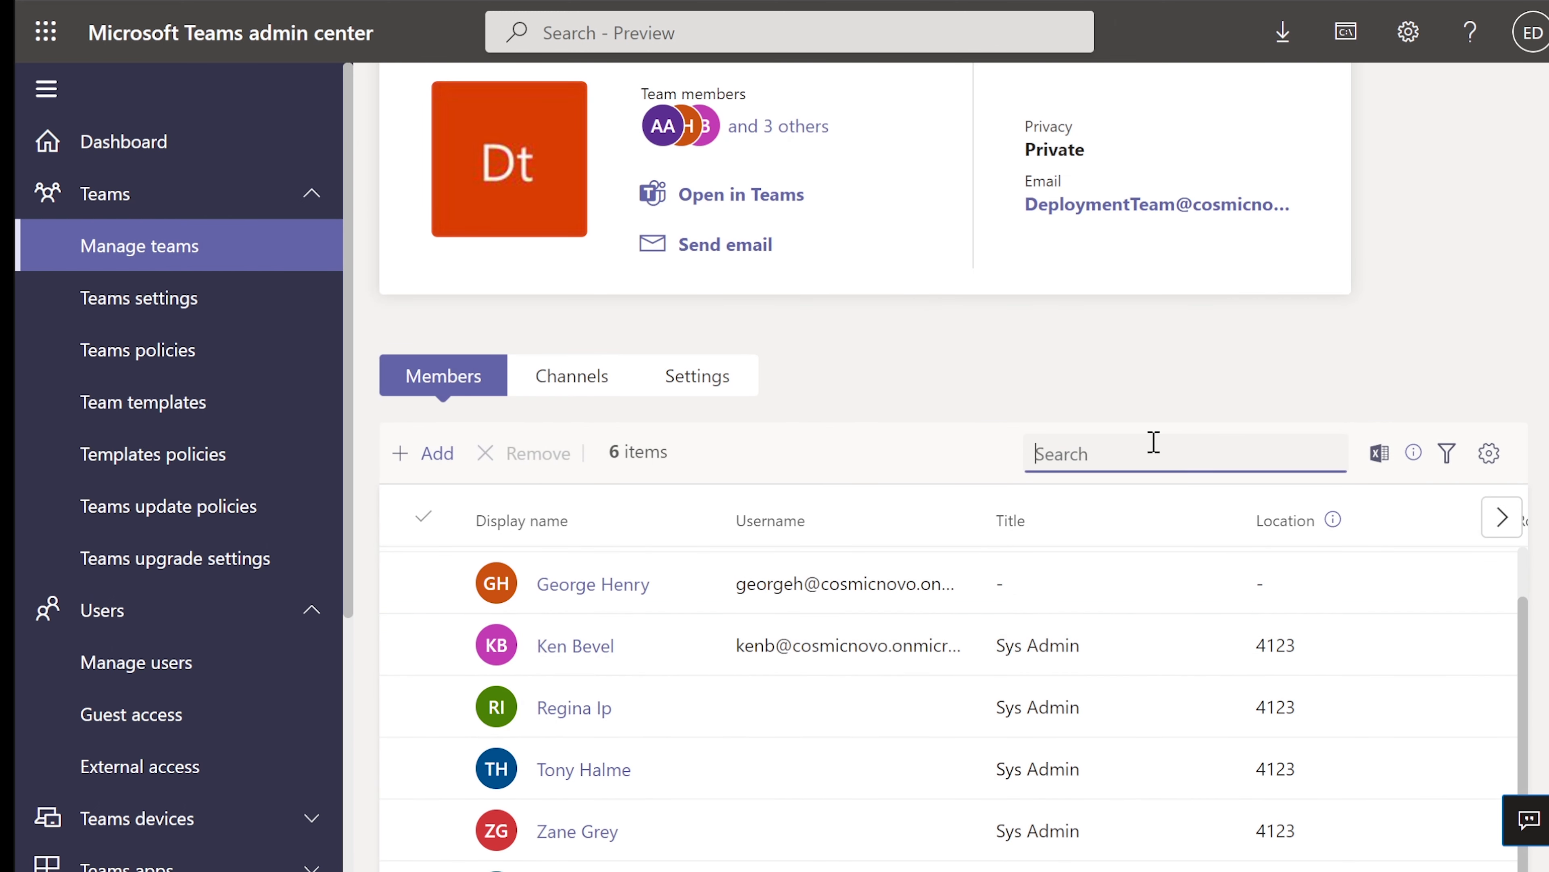
text(alice)
key(Return)
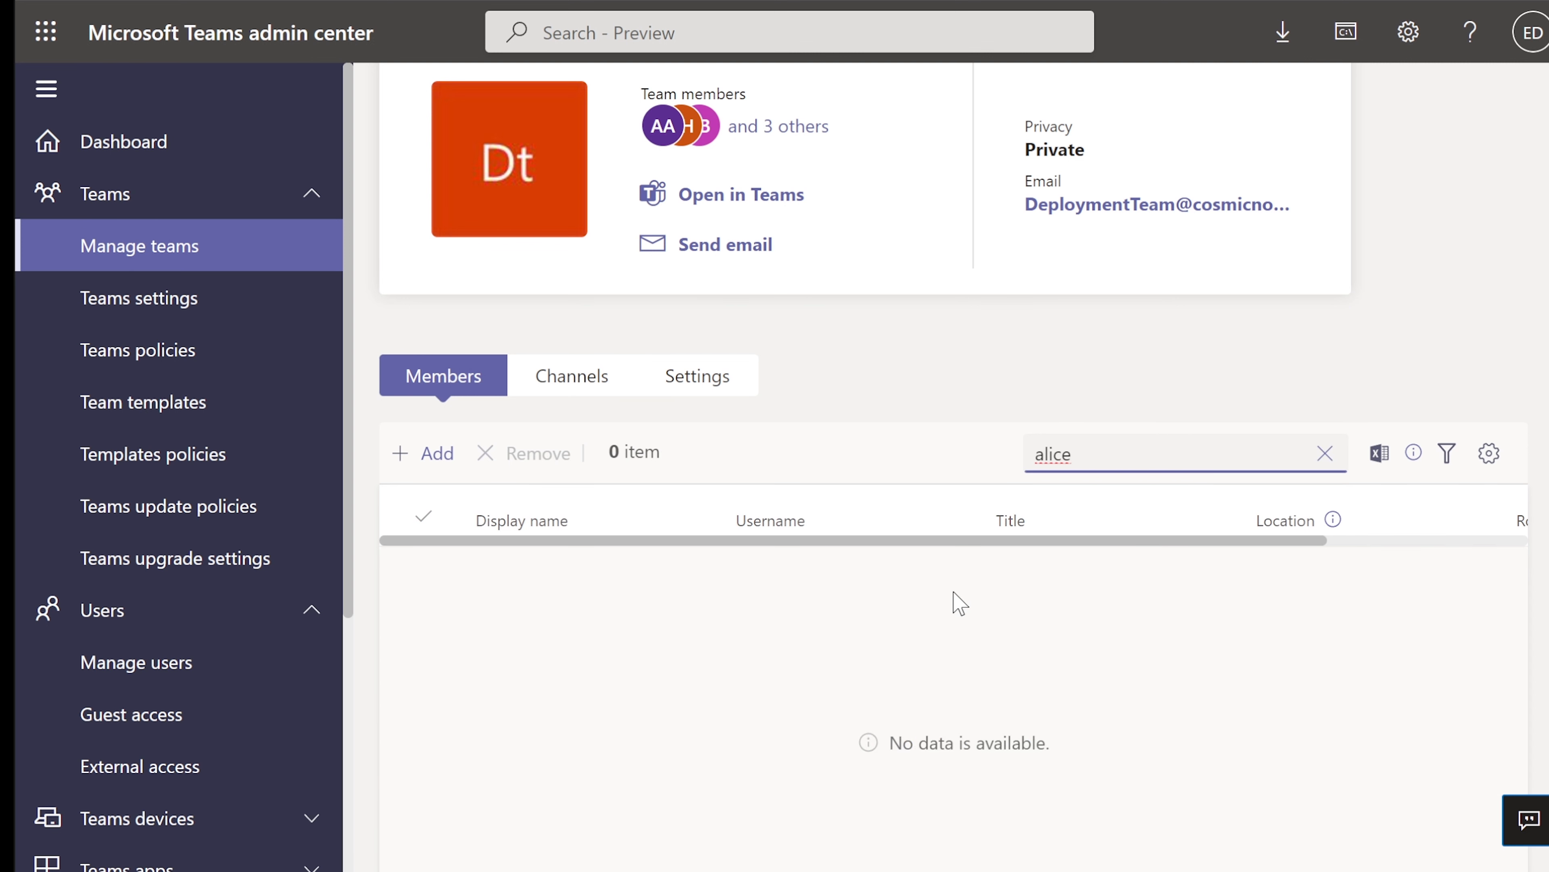
Step: Find the user by first name and add them to the Deployment Team as a member
click(406, 454)
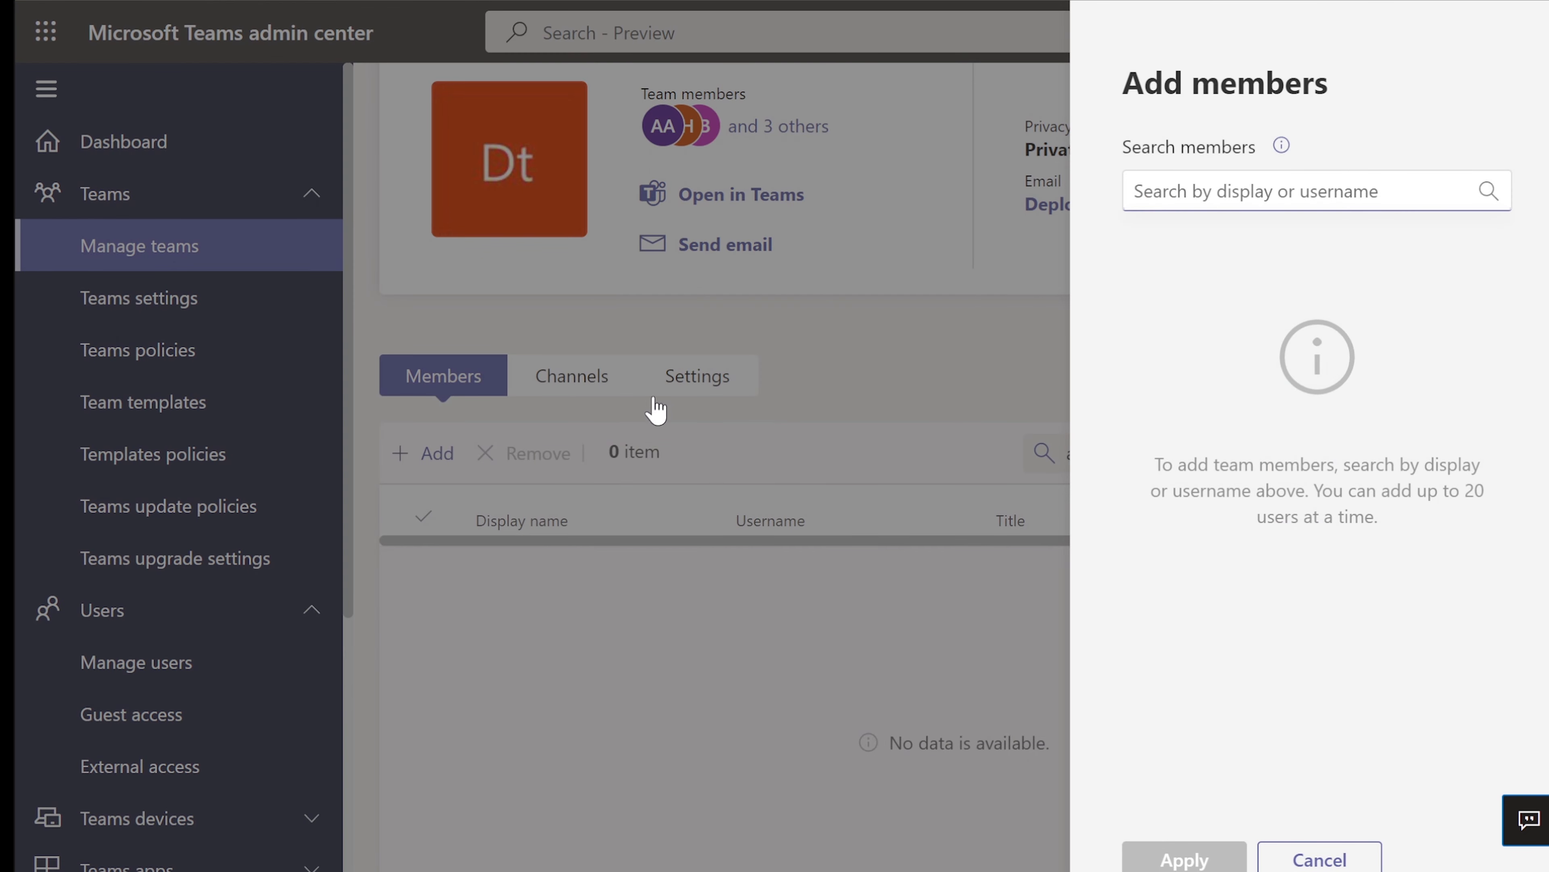
text(alice)
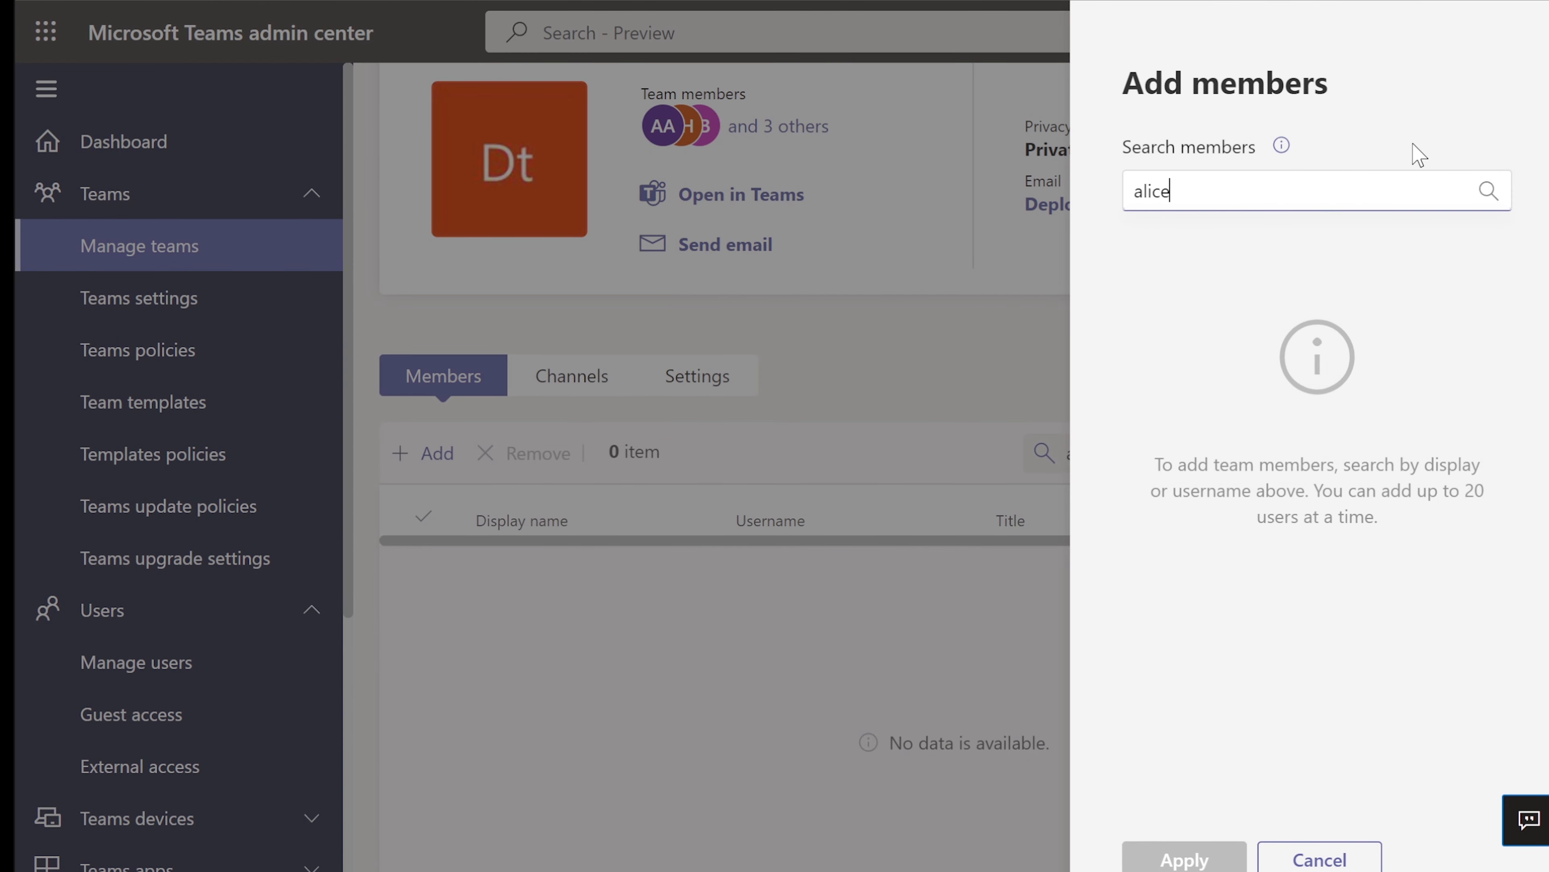
click(1231, 248)
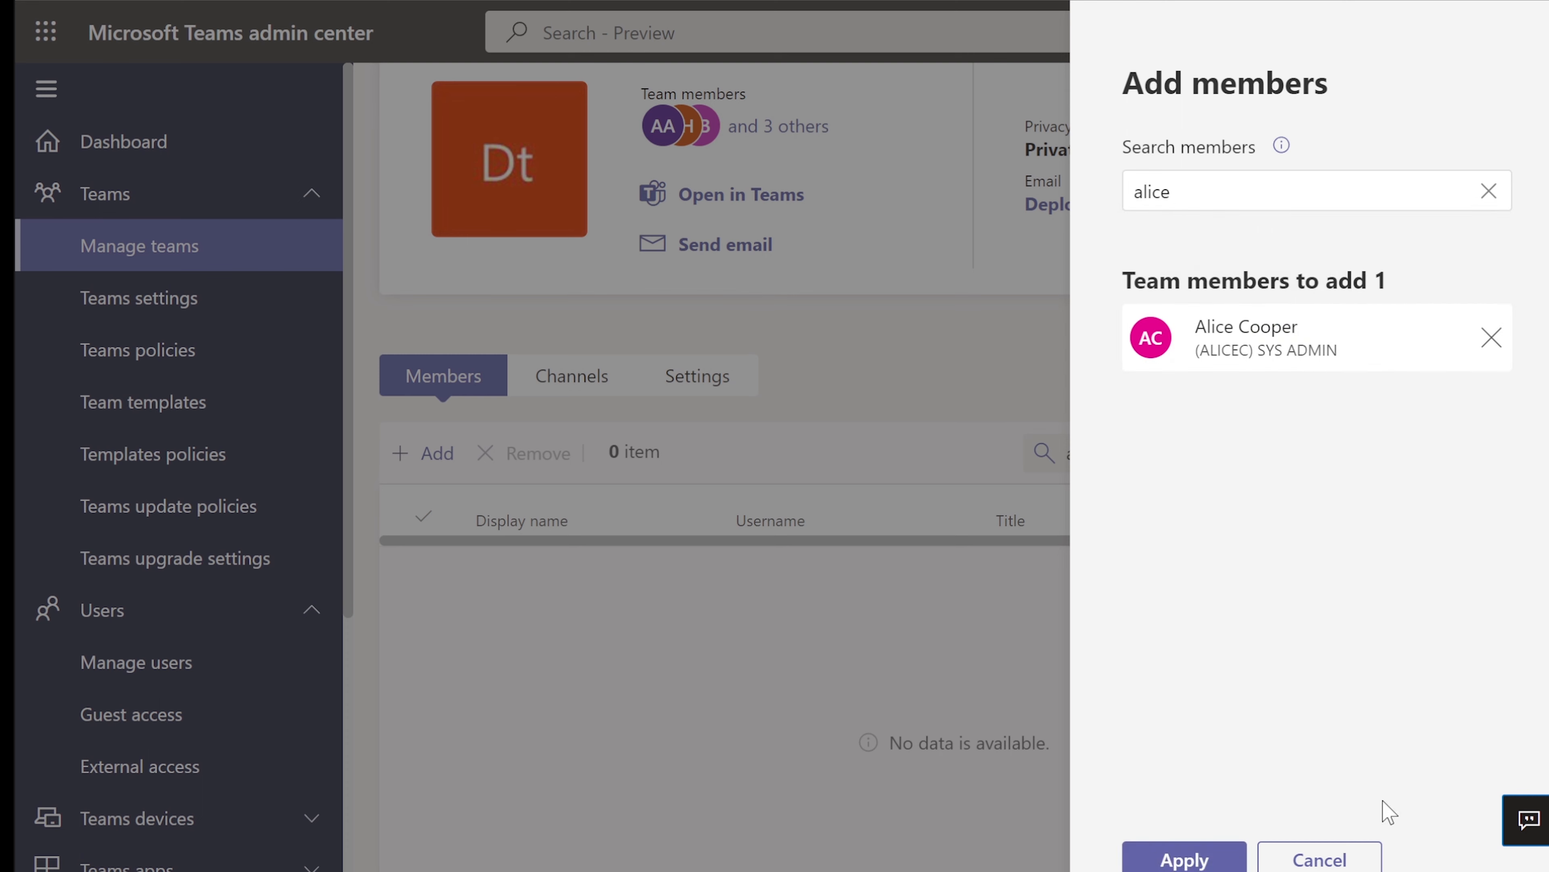
click(1147, 859)
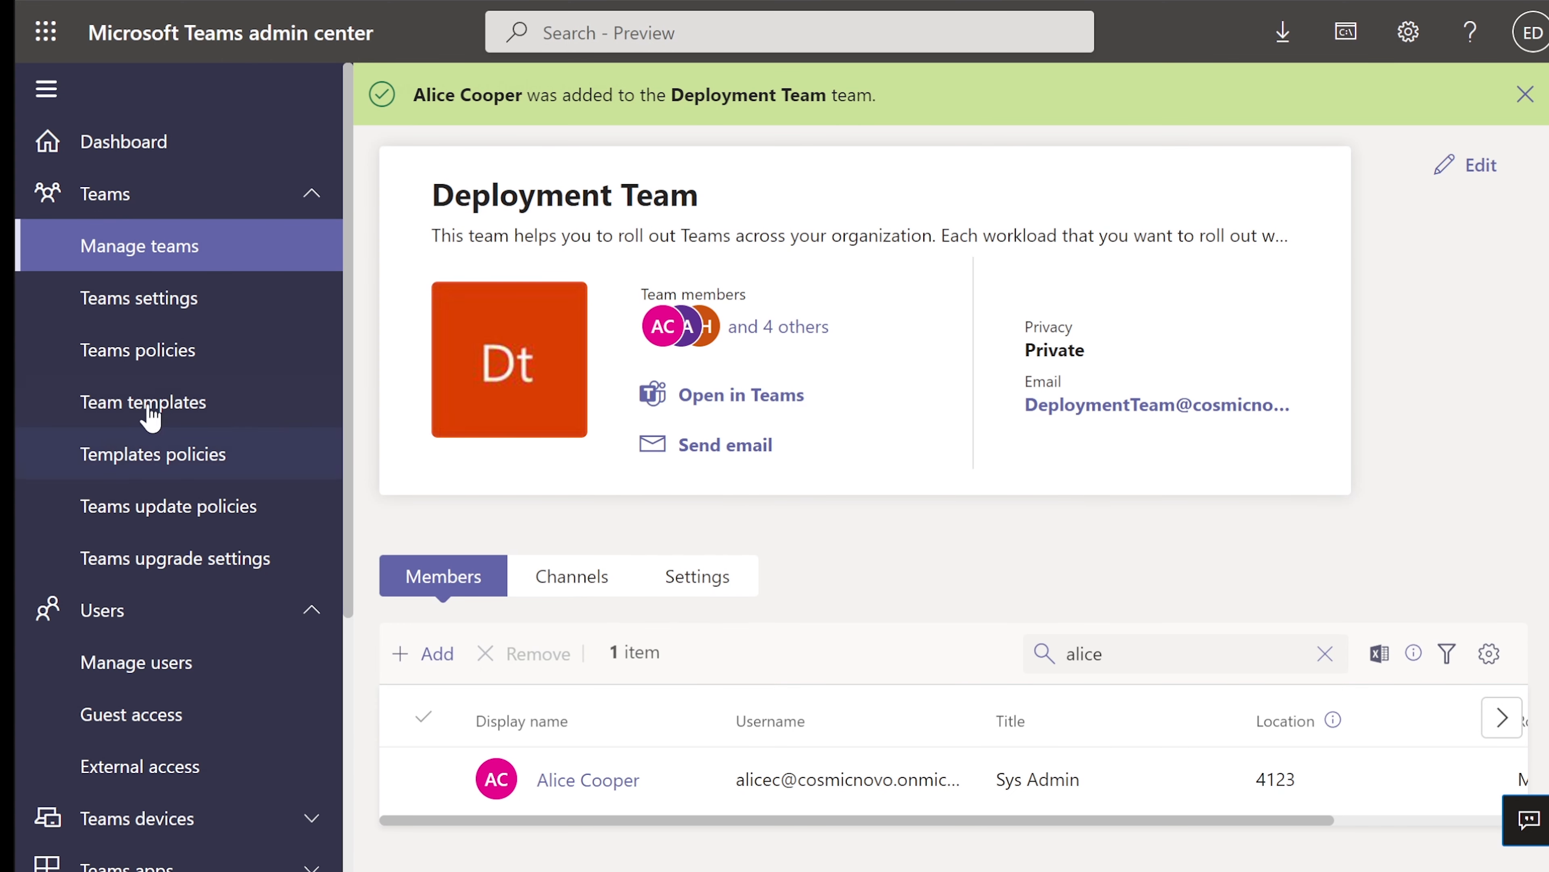
Step: Return to the managed users, search by the user's first name and open the matching profile
click(138, 663)
scroll(145, 668, down, 4)
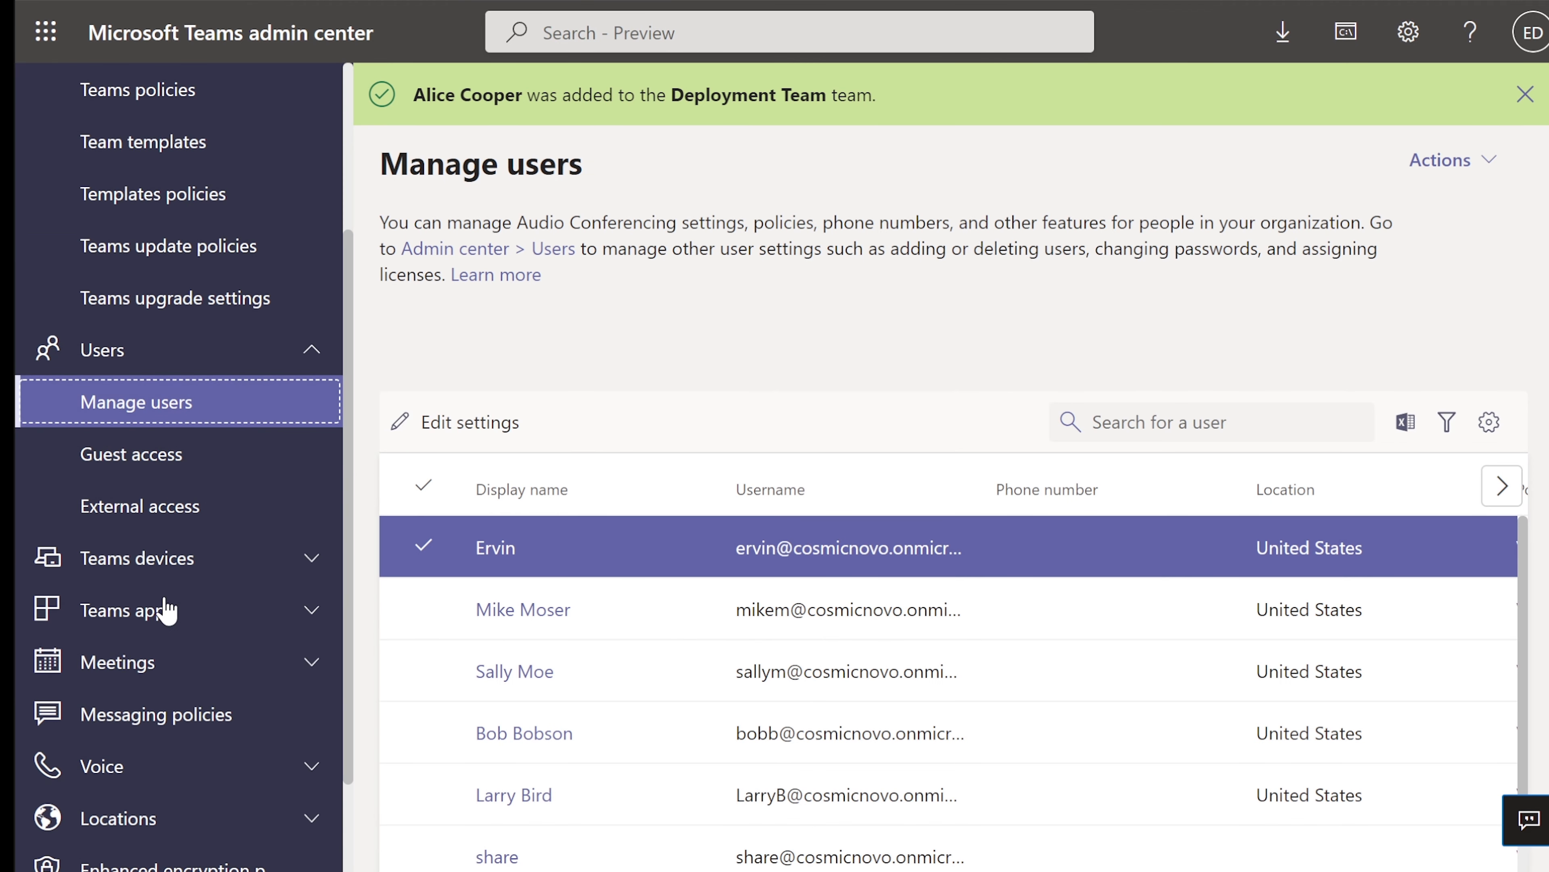
click(1148, 422)
text(alice)
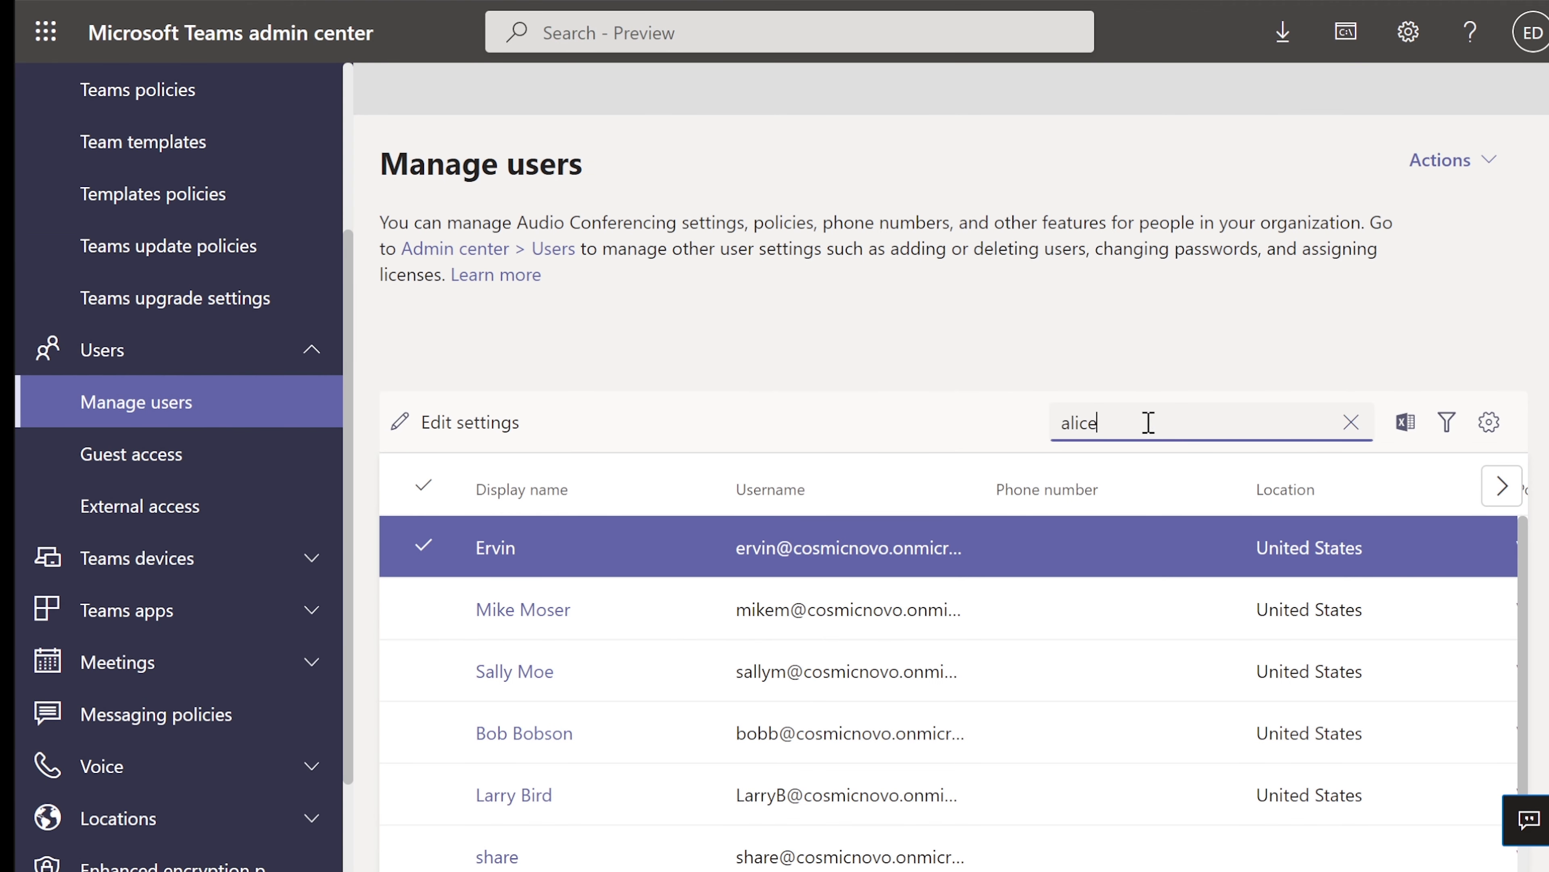
key(Return)
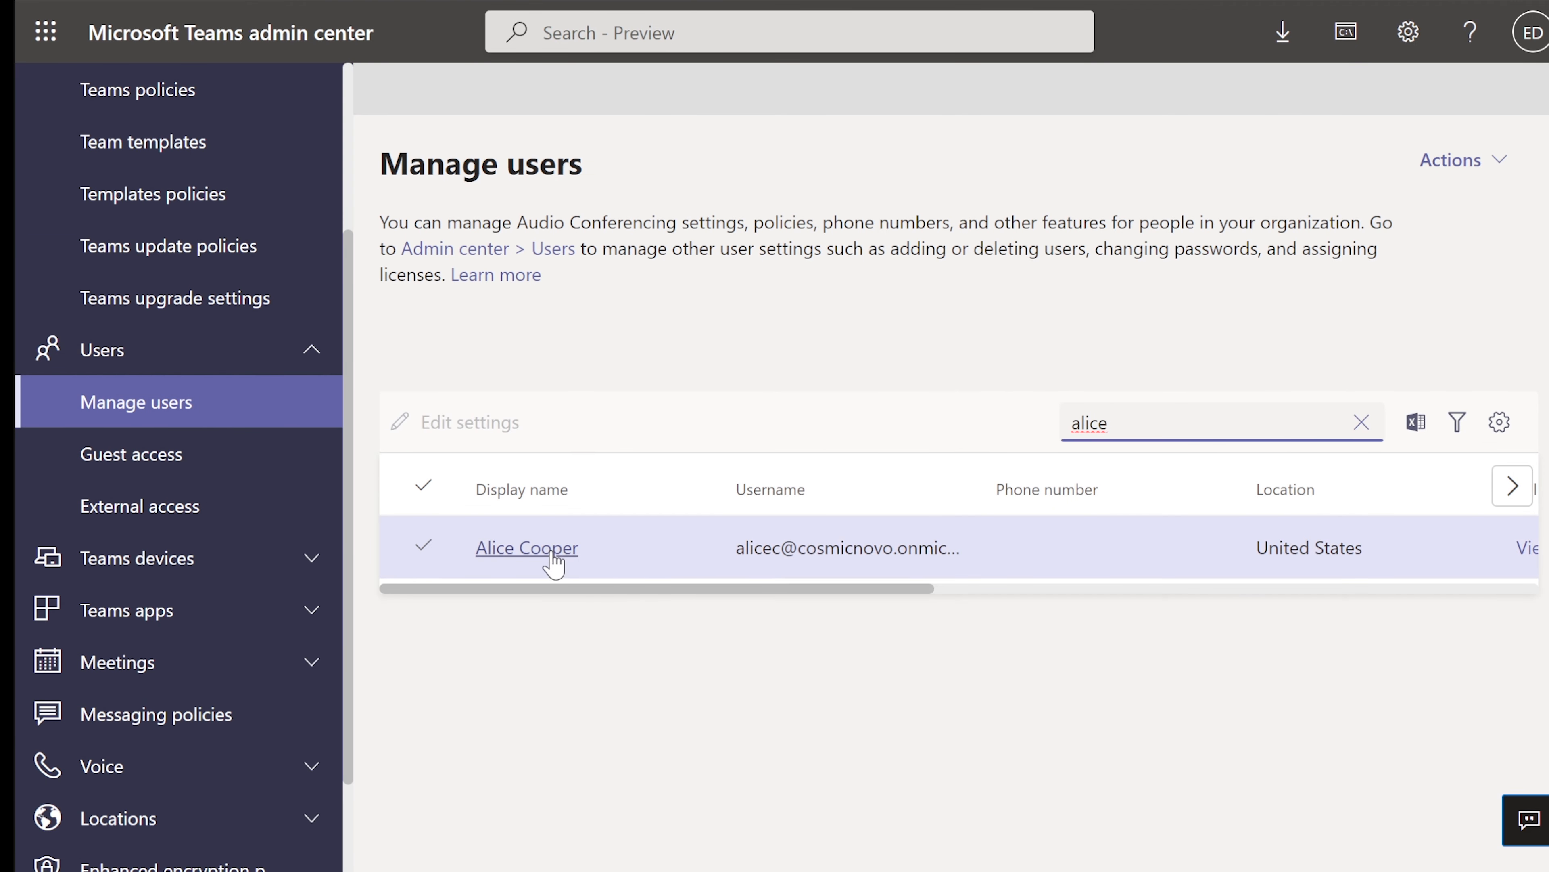
click(552, 549)
scroll(555, 549, down, 5)
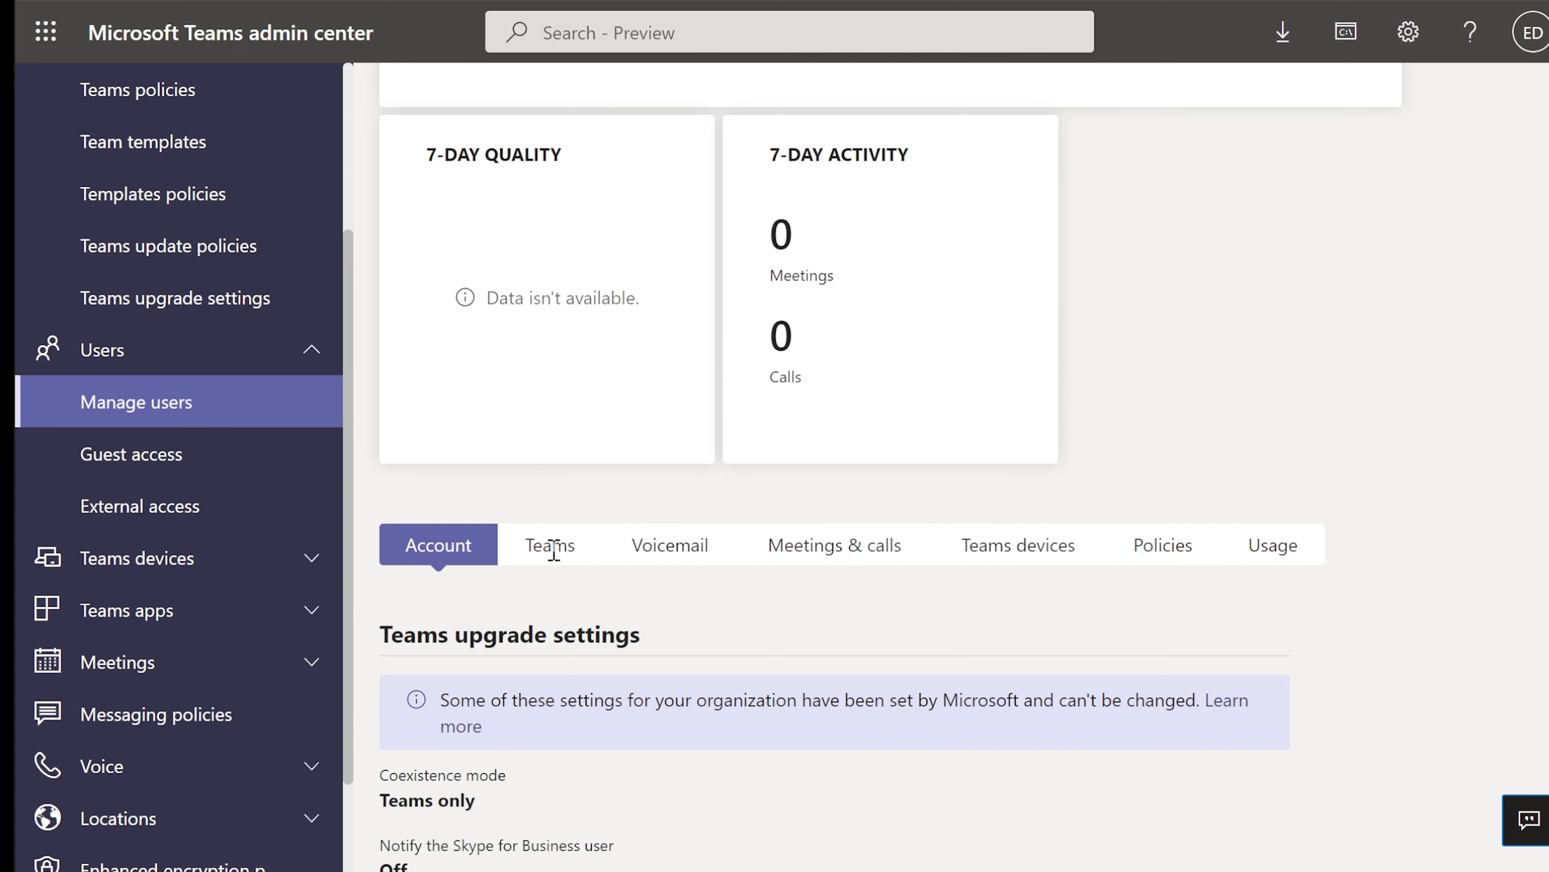
Step: Check the team memberships on the user's profile for the newly added Deployment Team
click(559, 552)
scroll(836, 610, down, 5)
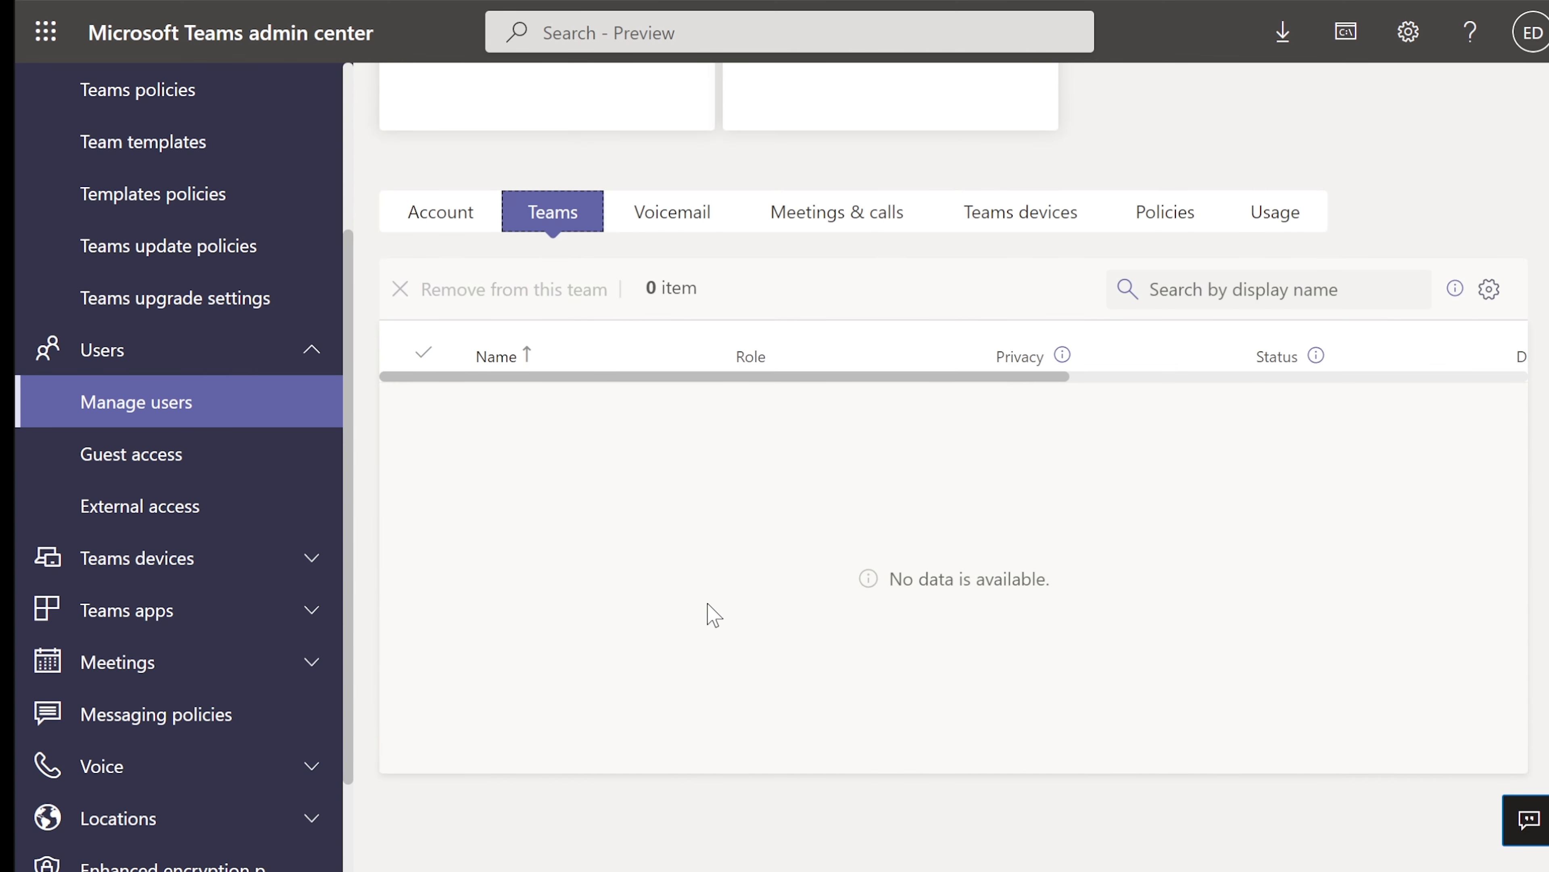
scroll(713, 614, up, 3)
scroll(708, 613, up, 2)
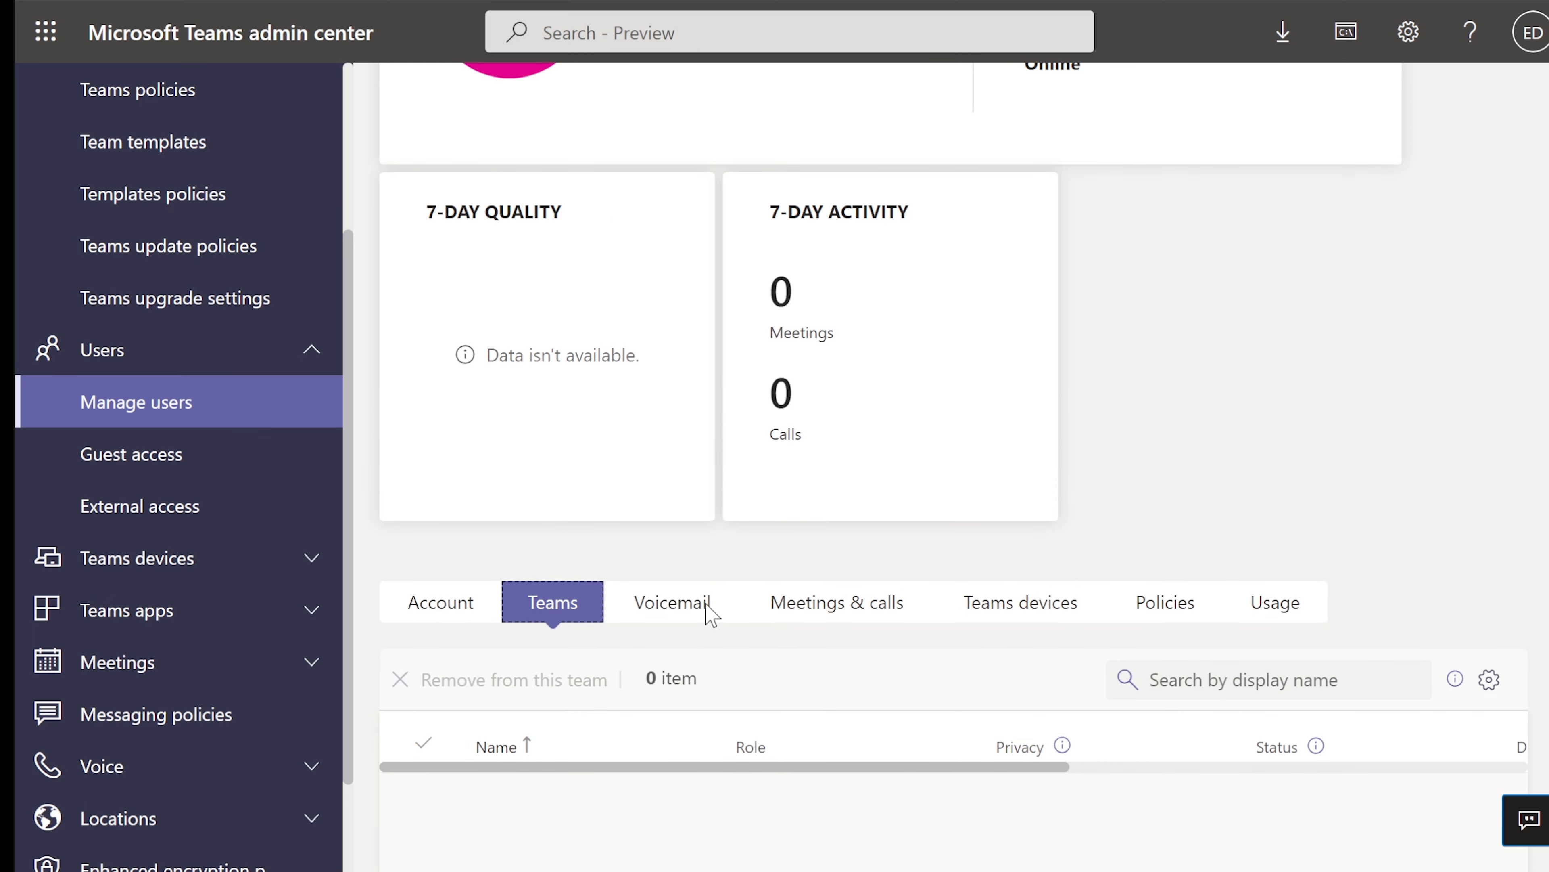
scroll(793, 646, up, 2)
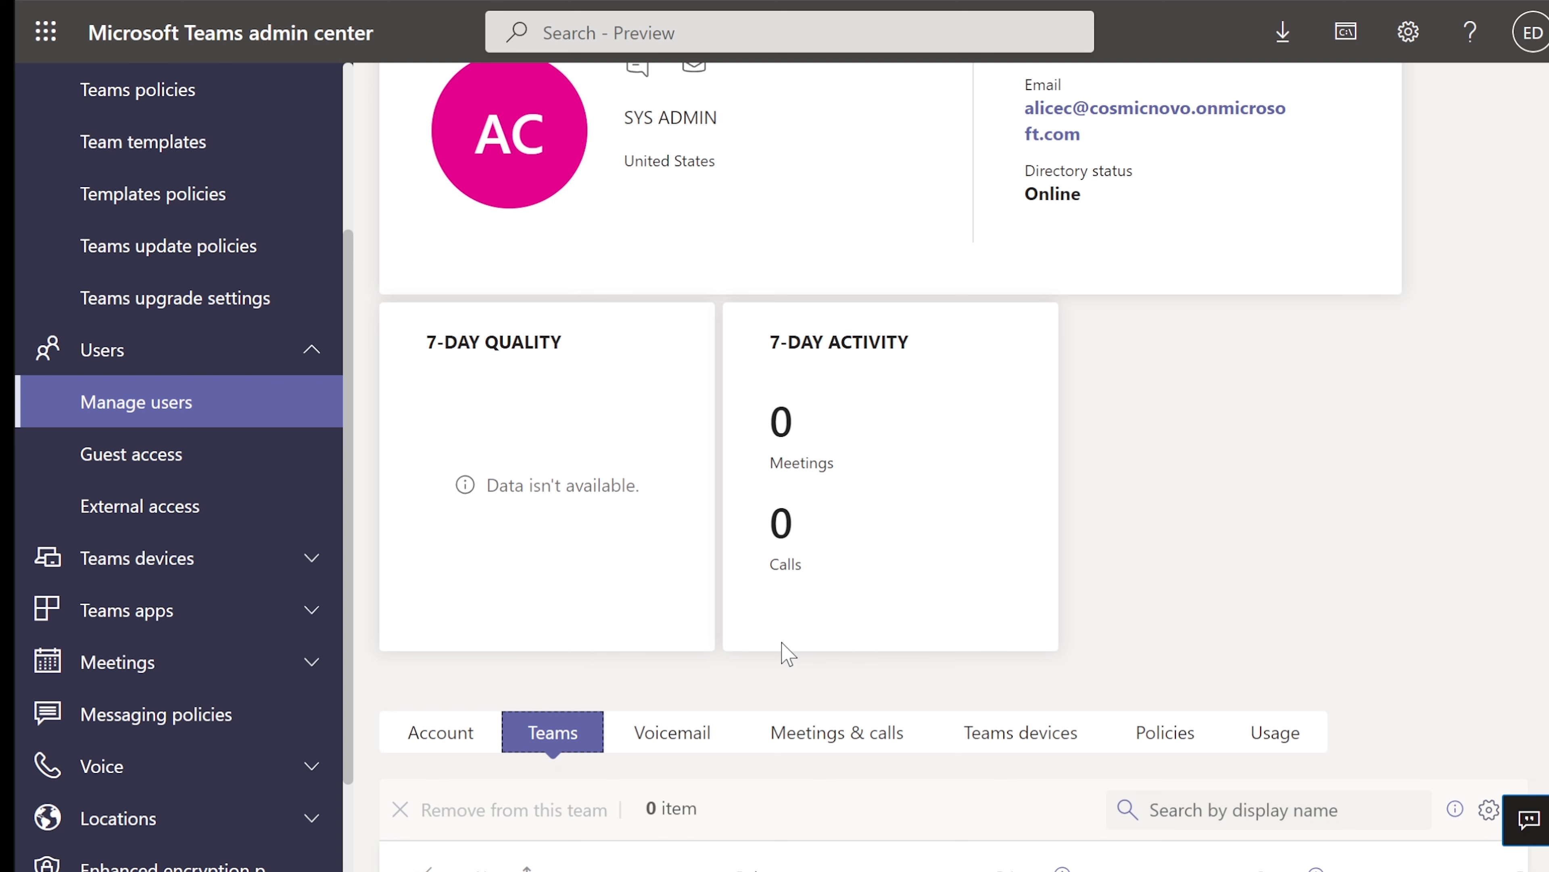
scroll(787, 653, up, 2)
scroll(781, 650, down, 4)
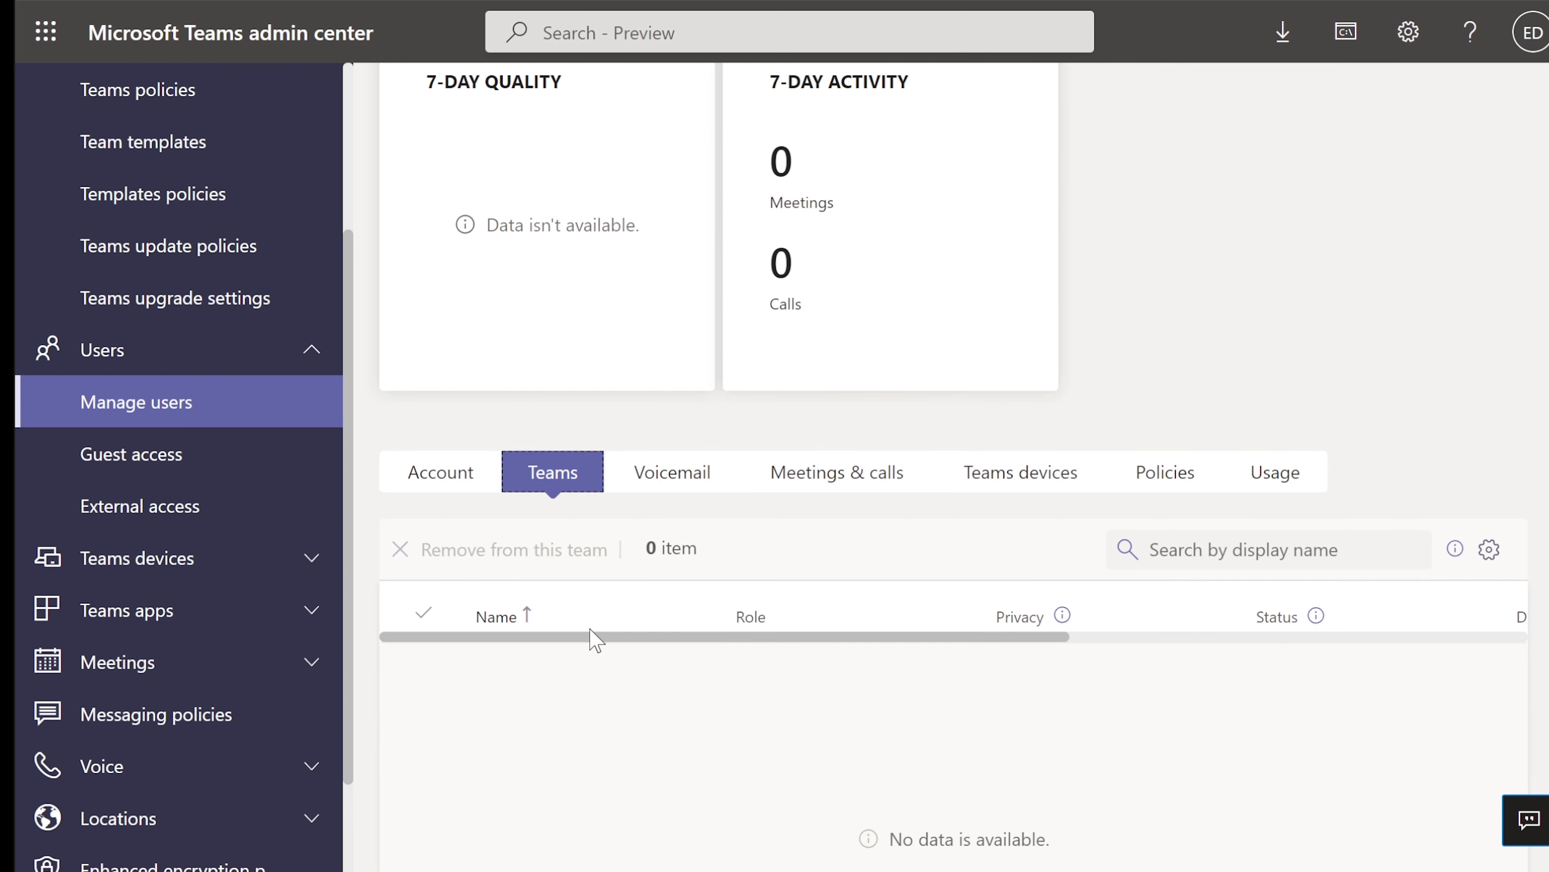
drag(754, 638, 708, 637)
Step: Reload the user's profile page and check the refreshed list of team memberships
click(124, 0)
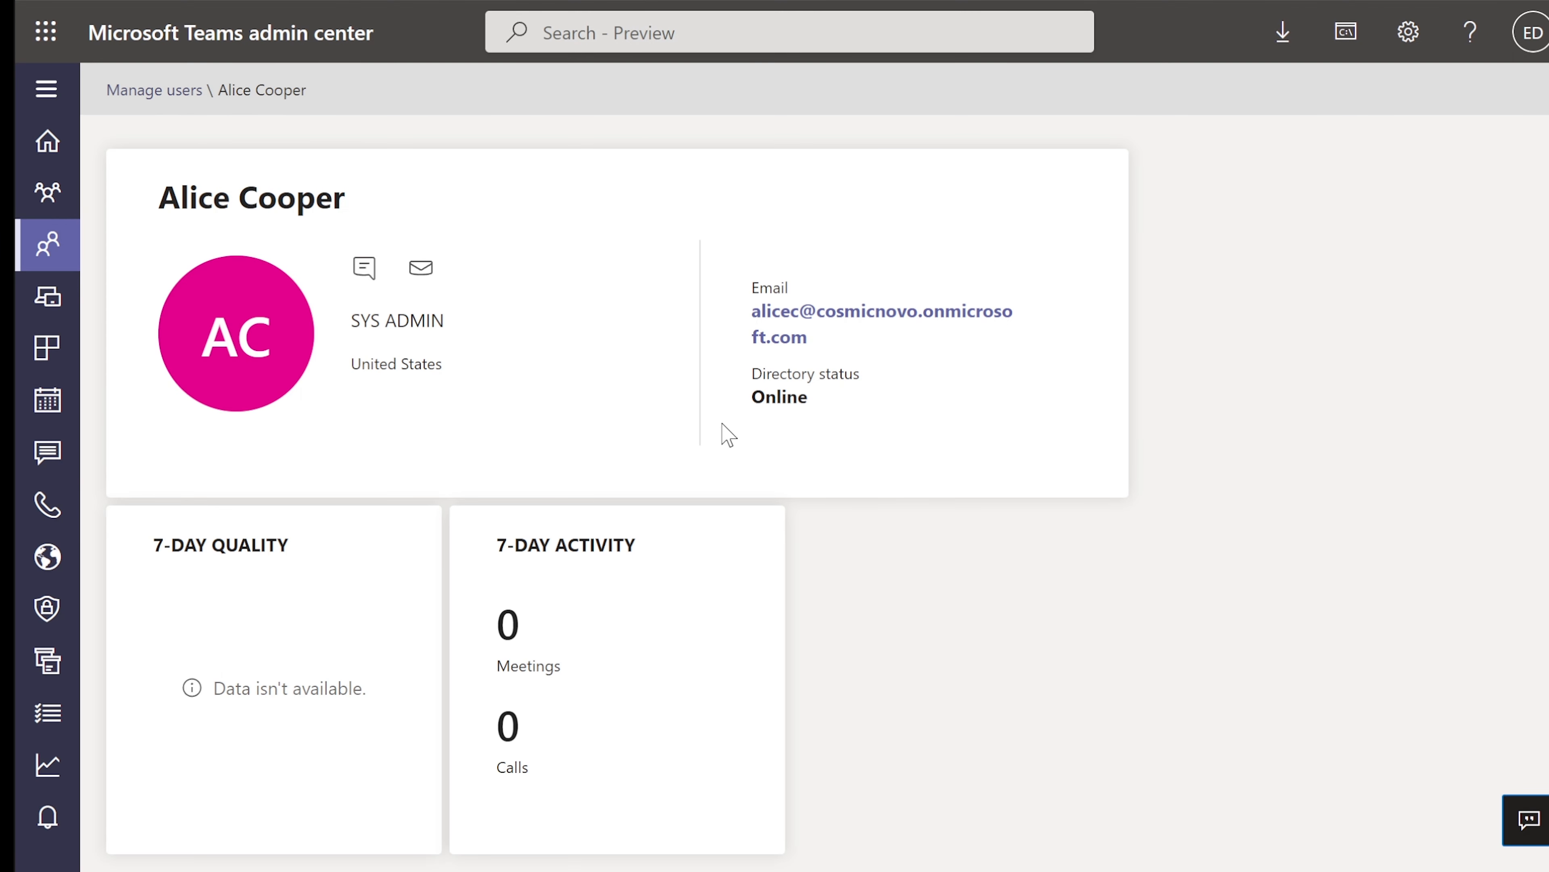
scroll(723, 433, down, 5)
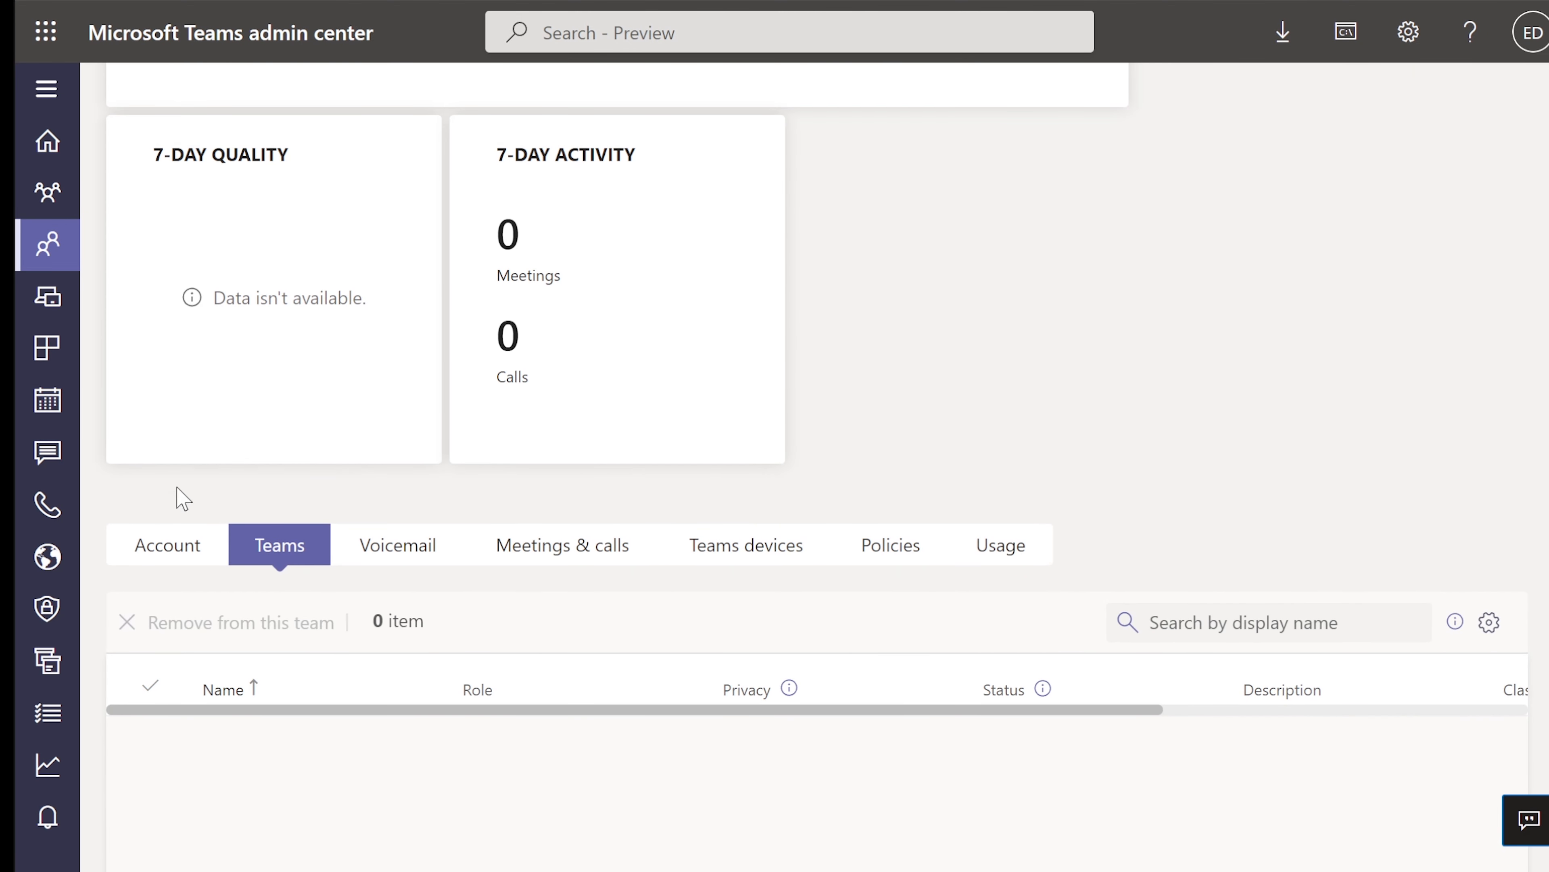
click(148, 545)
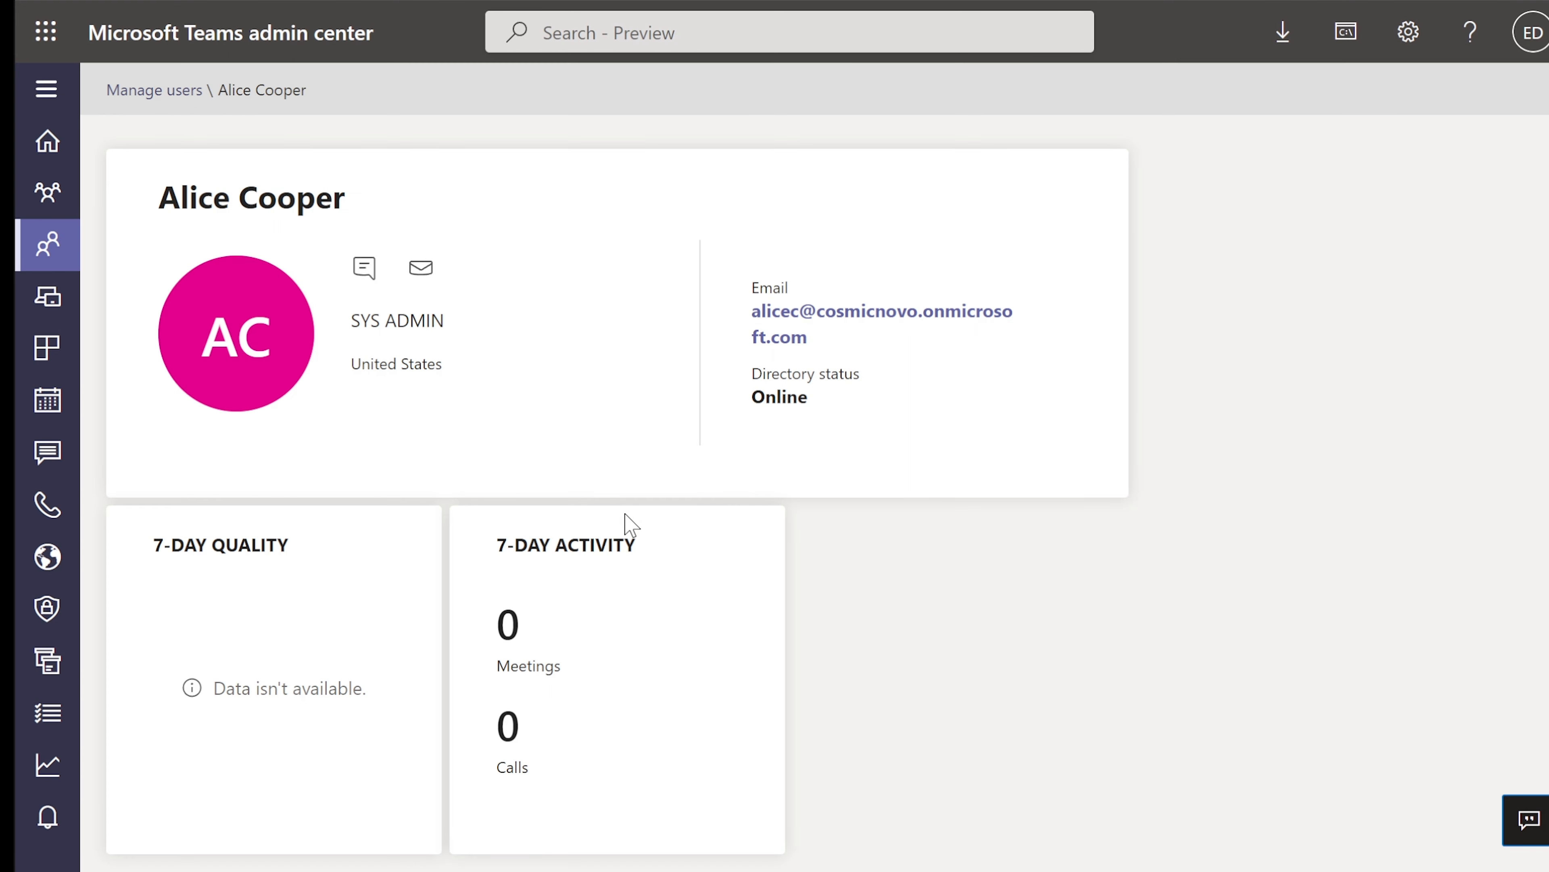
scroll(628, 526, down, 3)
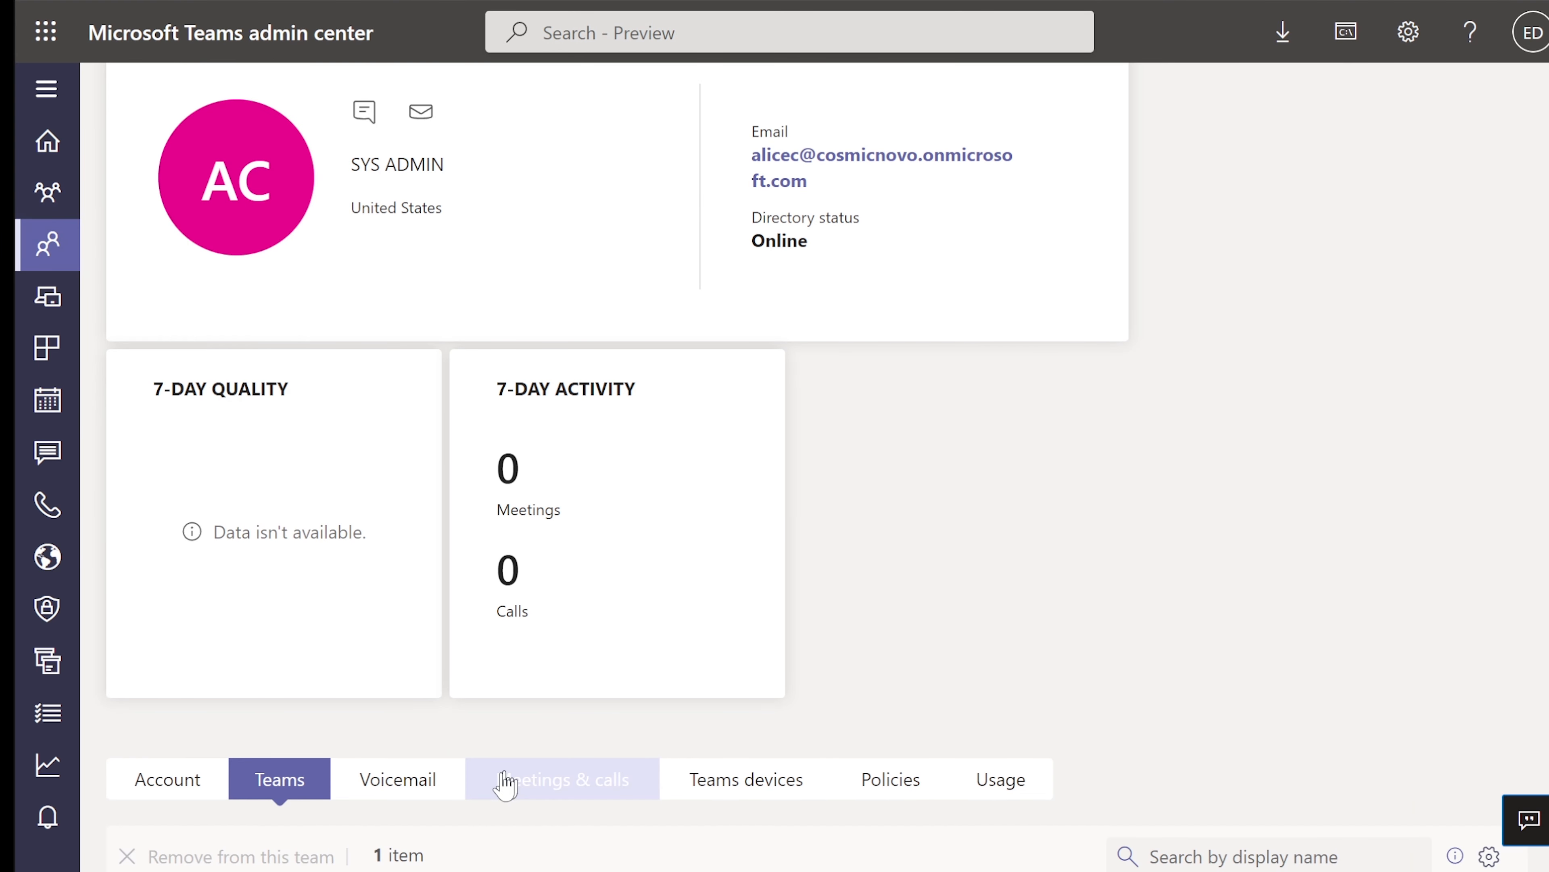
scroll(482, 784, down, 4)
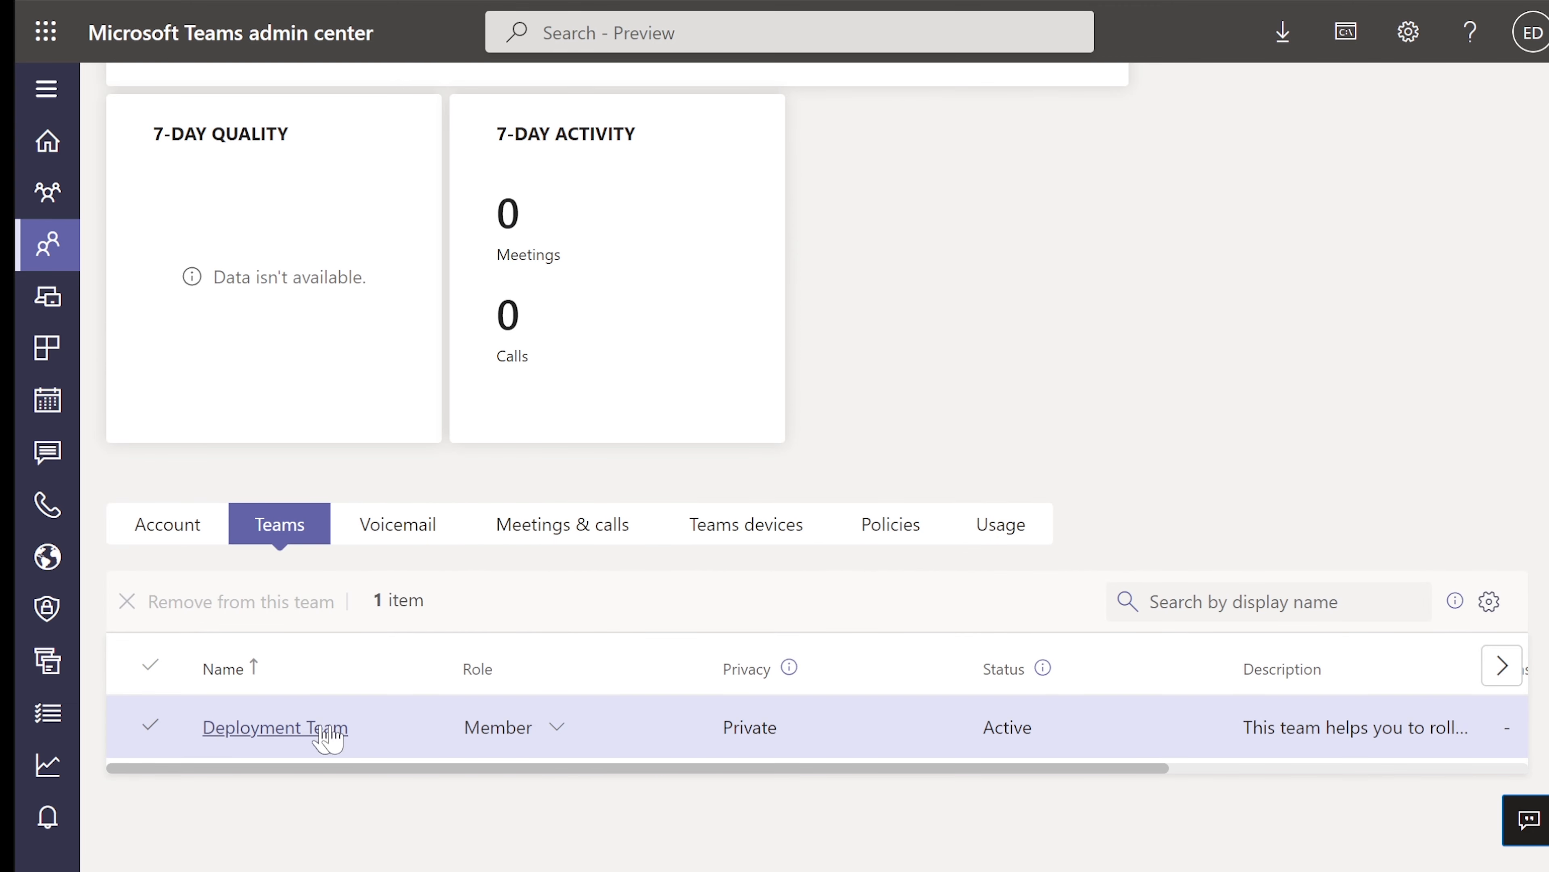
Step: Examine the role options and the membership details of the user's Deployment Team entry
click(539, 739)
click(1008, 856)
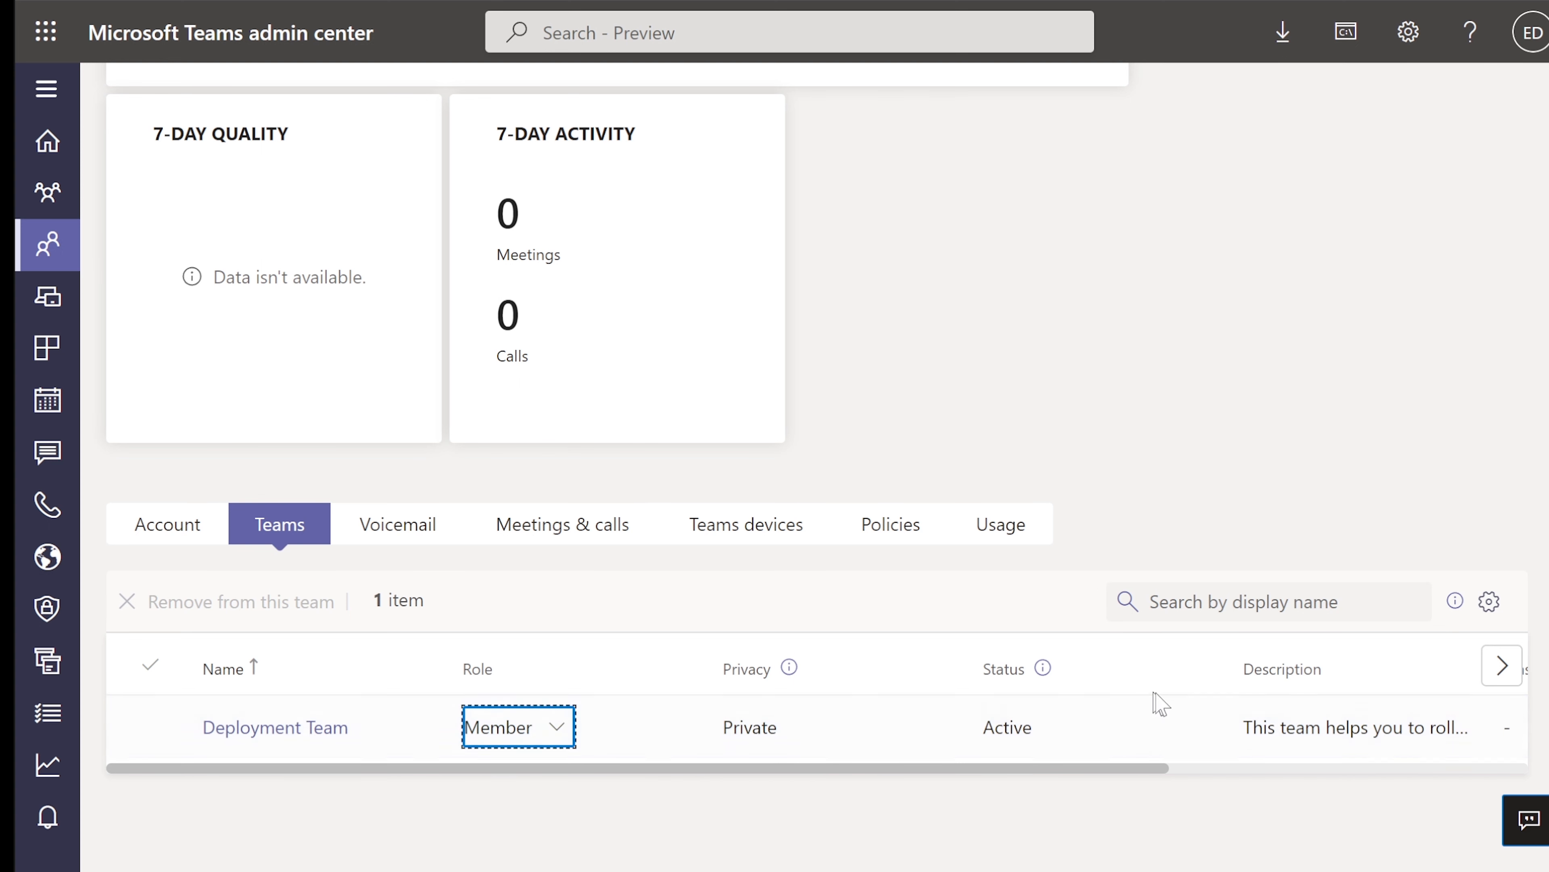
drag(1055, 768, 1093, 766)
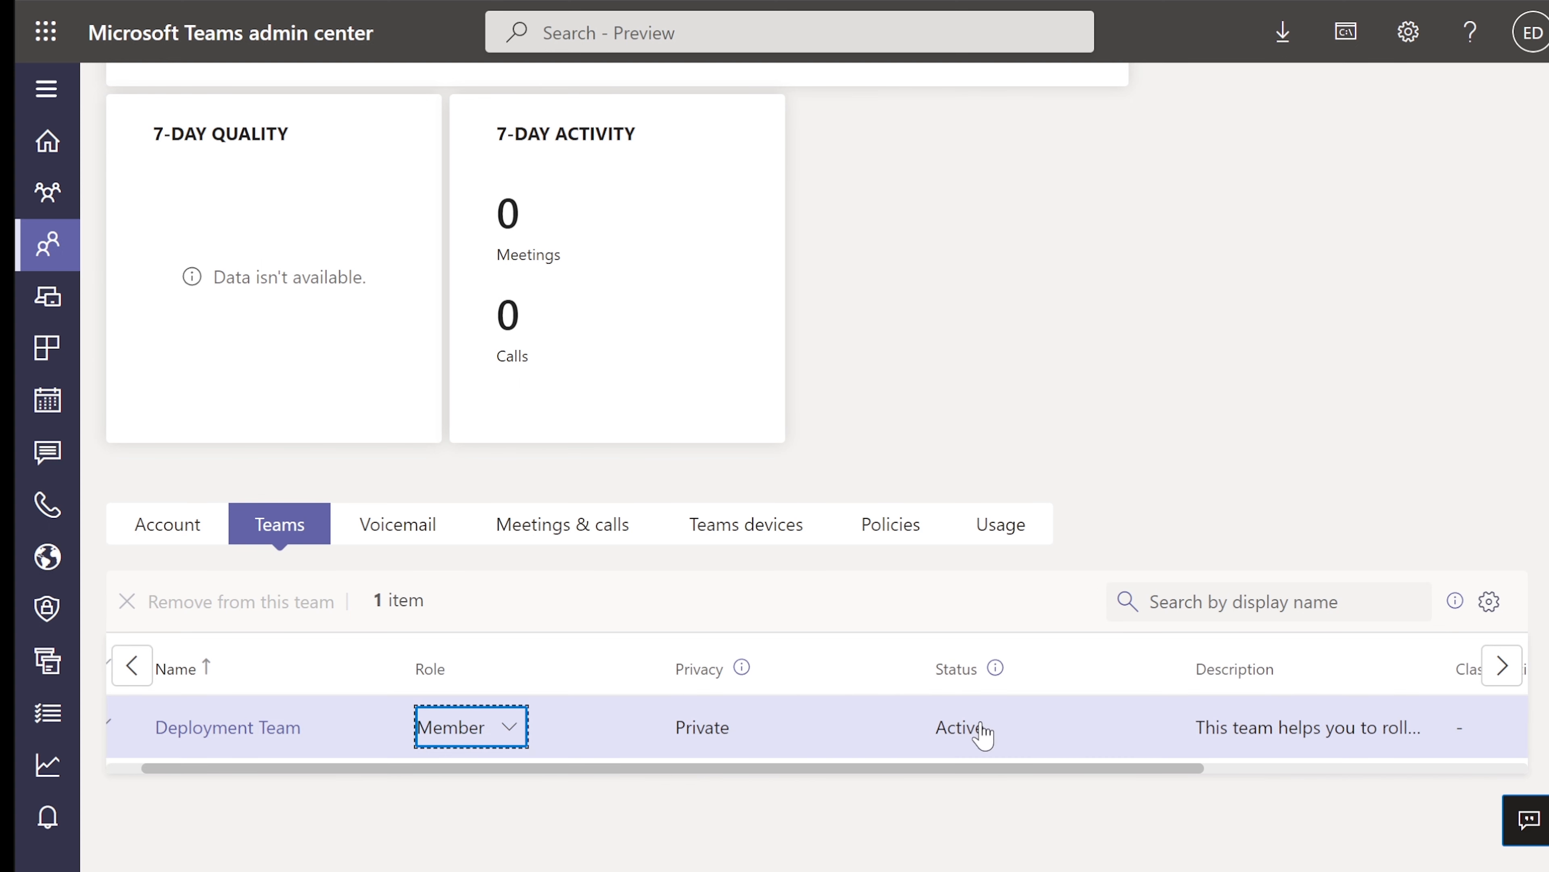
drag(916, 769, 712, 767)
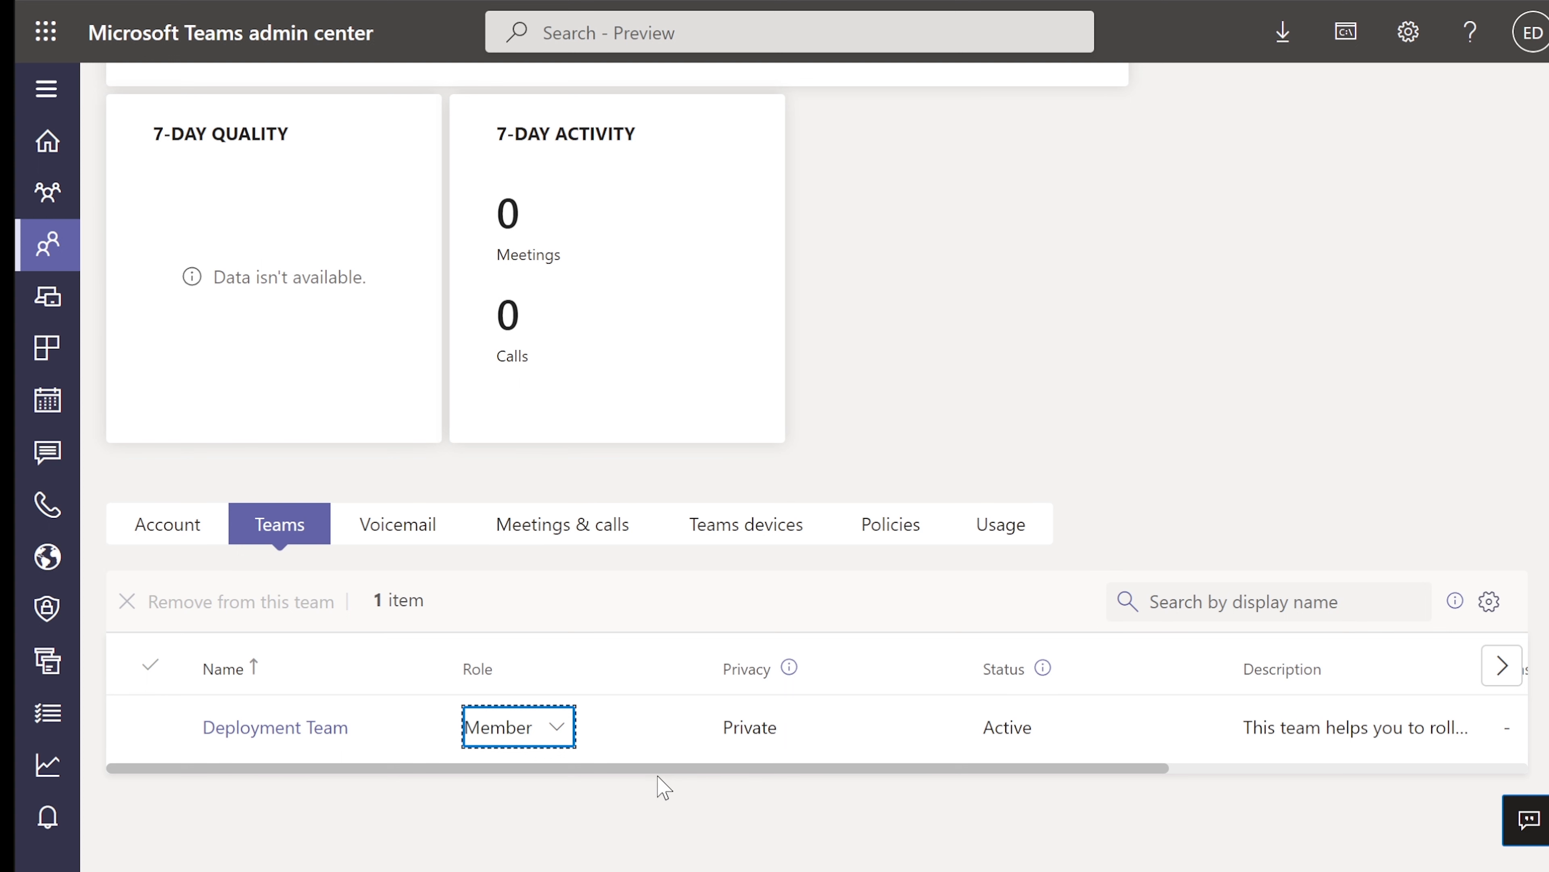
drag(658, 776, 610, 773)
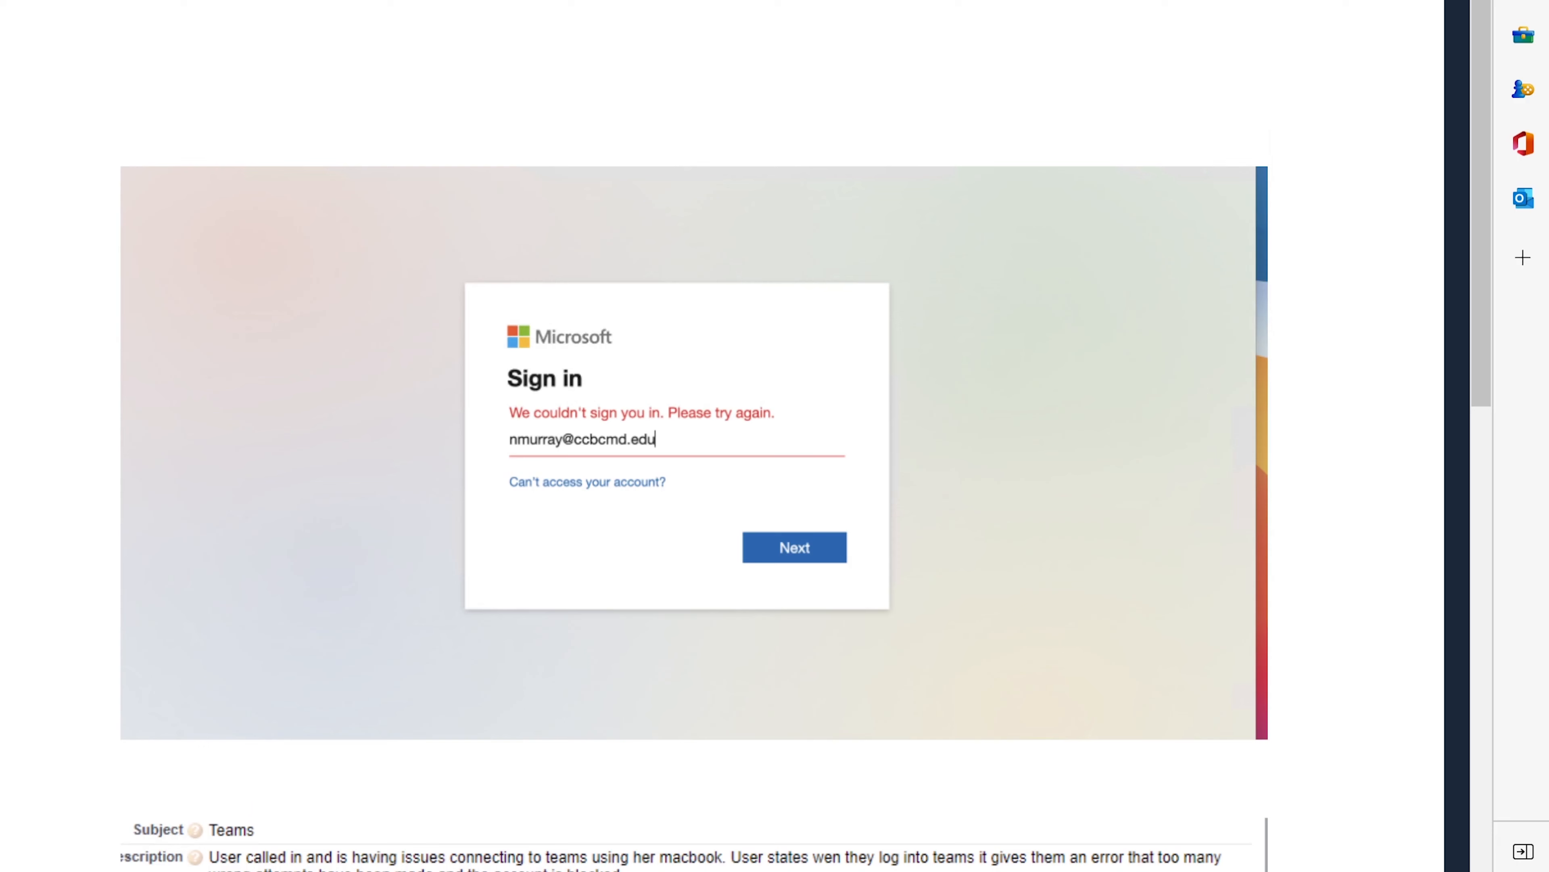
Step: Switch to the IT Help Desk ticket about Teams and start a reply to the customer
scroll(853, 349, down, 2)
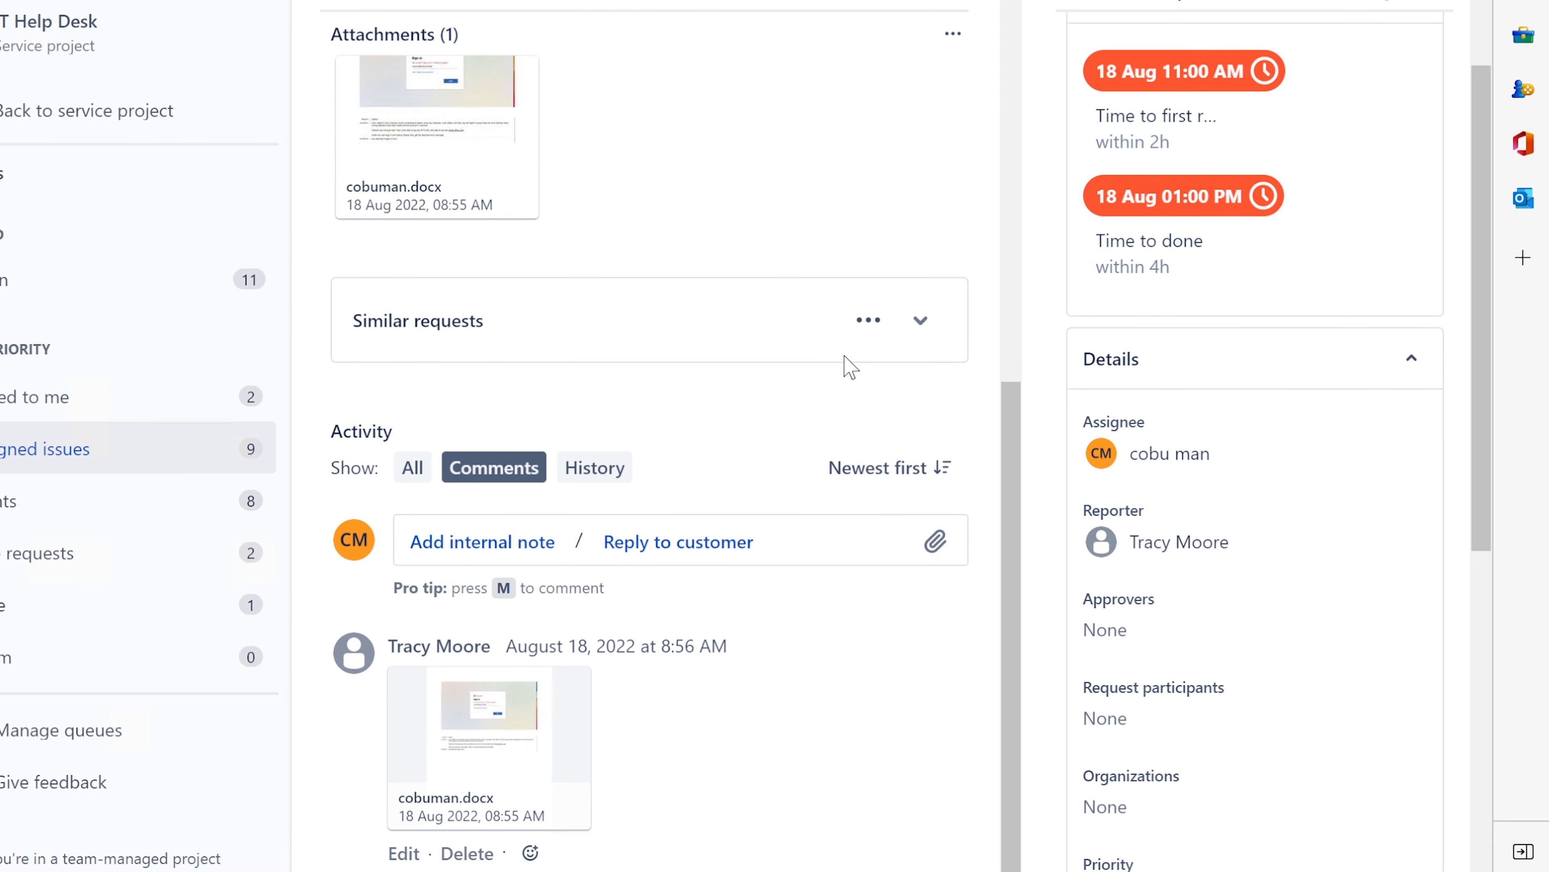
click(730, 543)
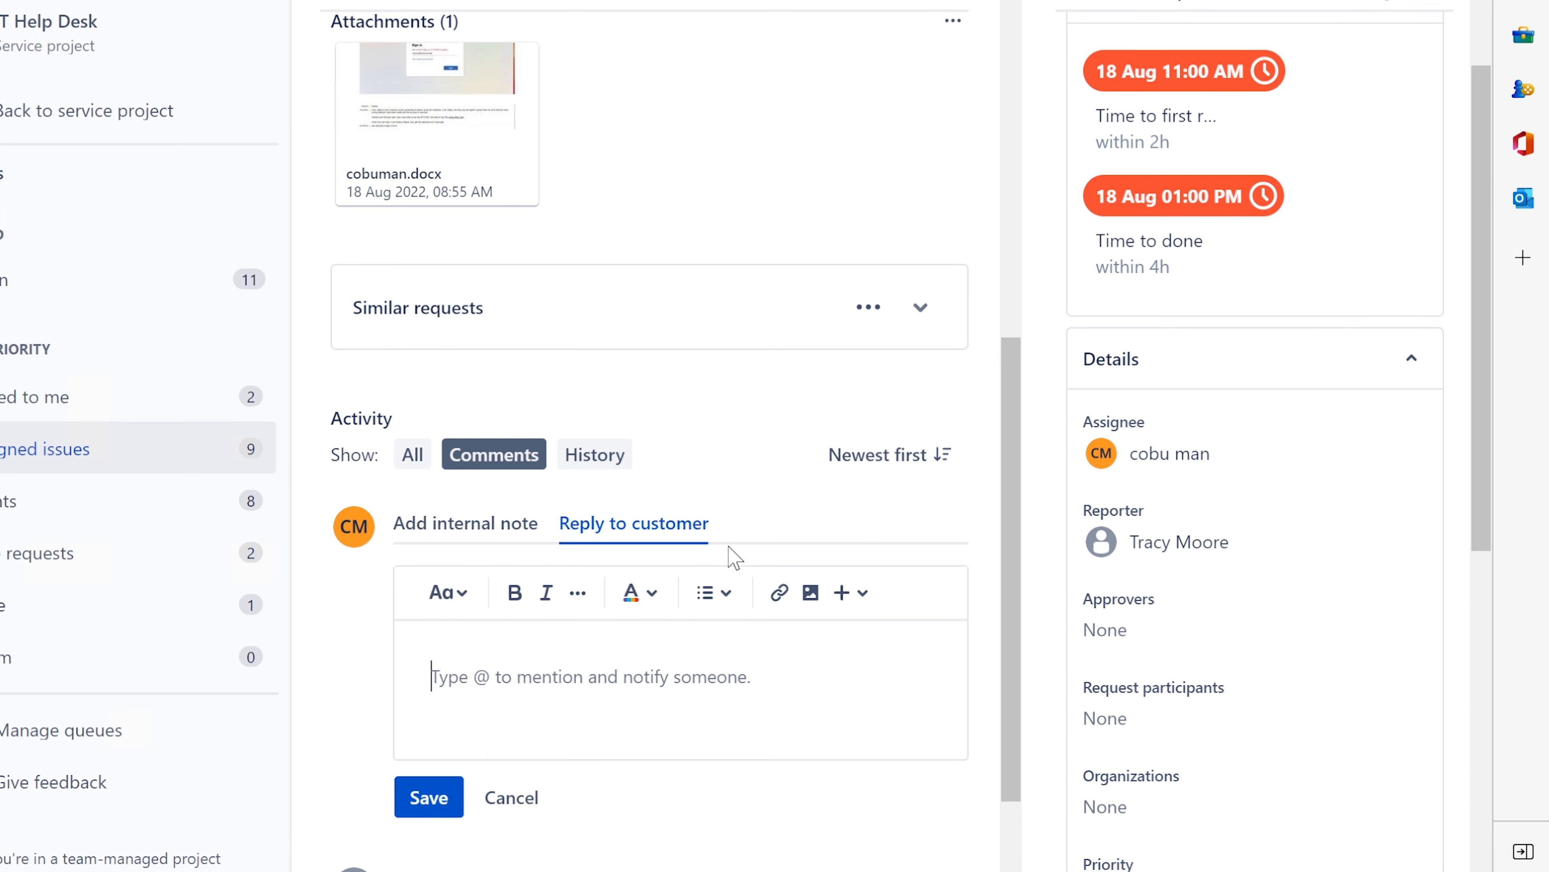
scroll(554, 495, down, 4)
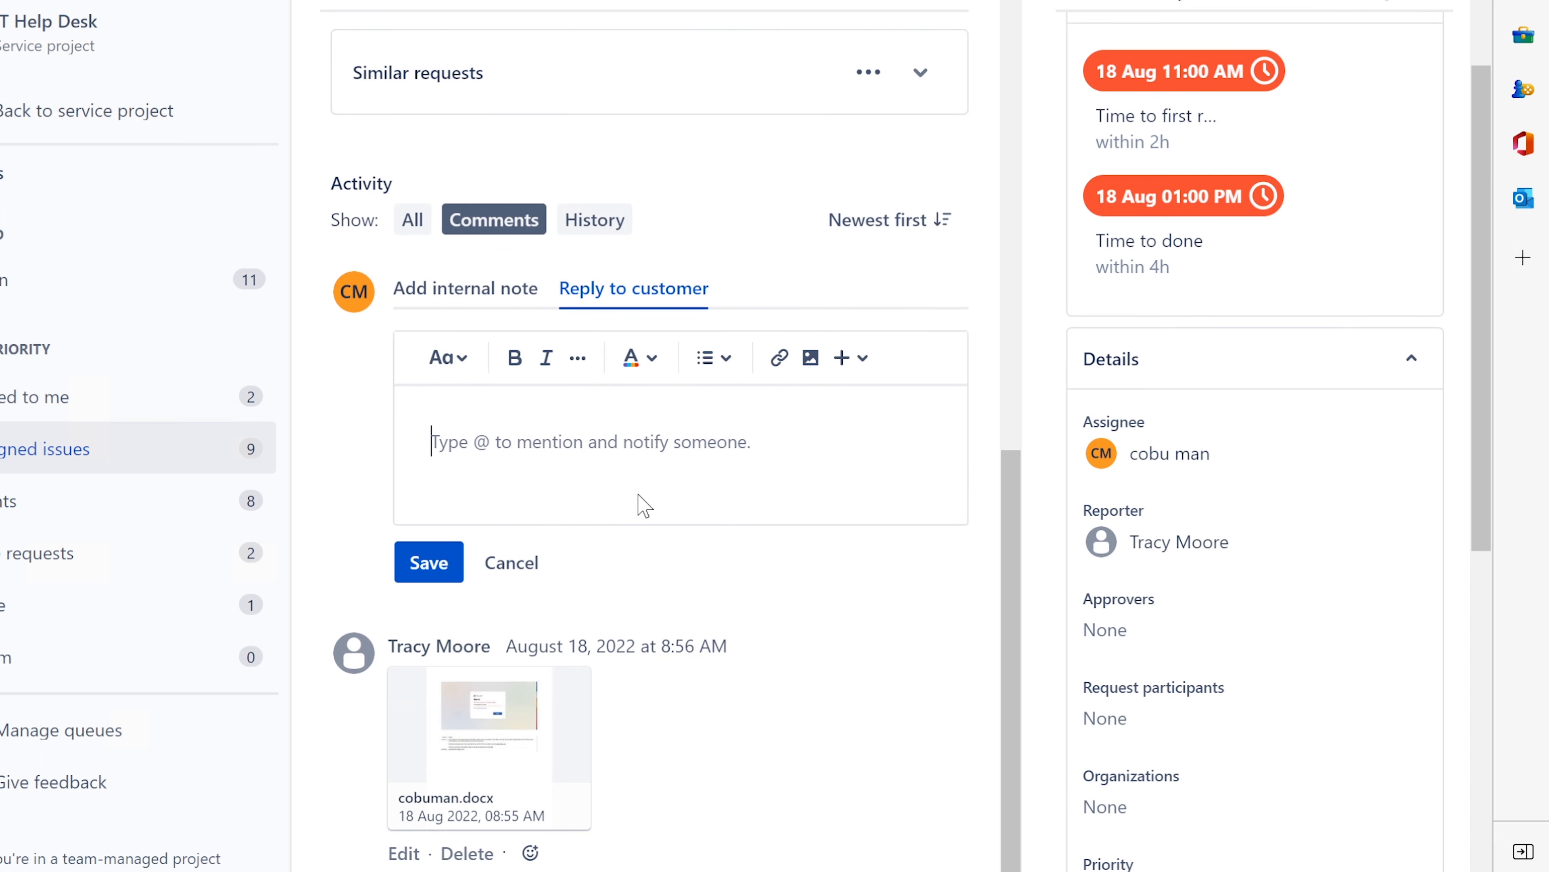
Step: Begin the customer reply with the sentence "This most likely is an access issue to Teams application."
text(This most like)
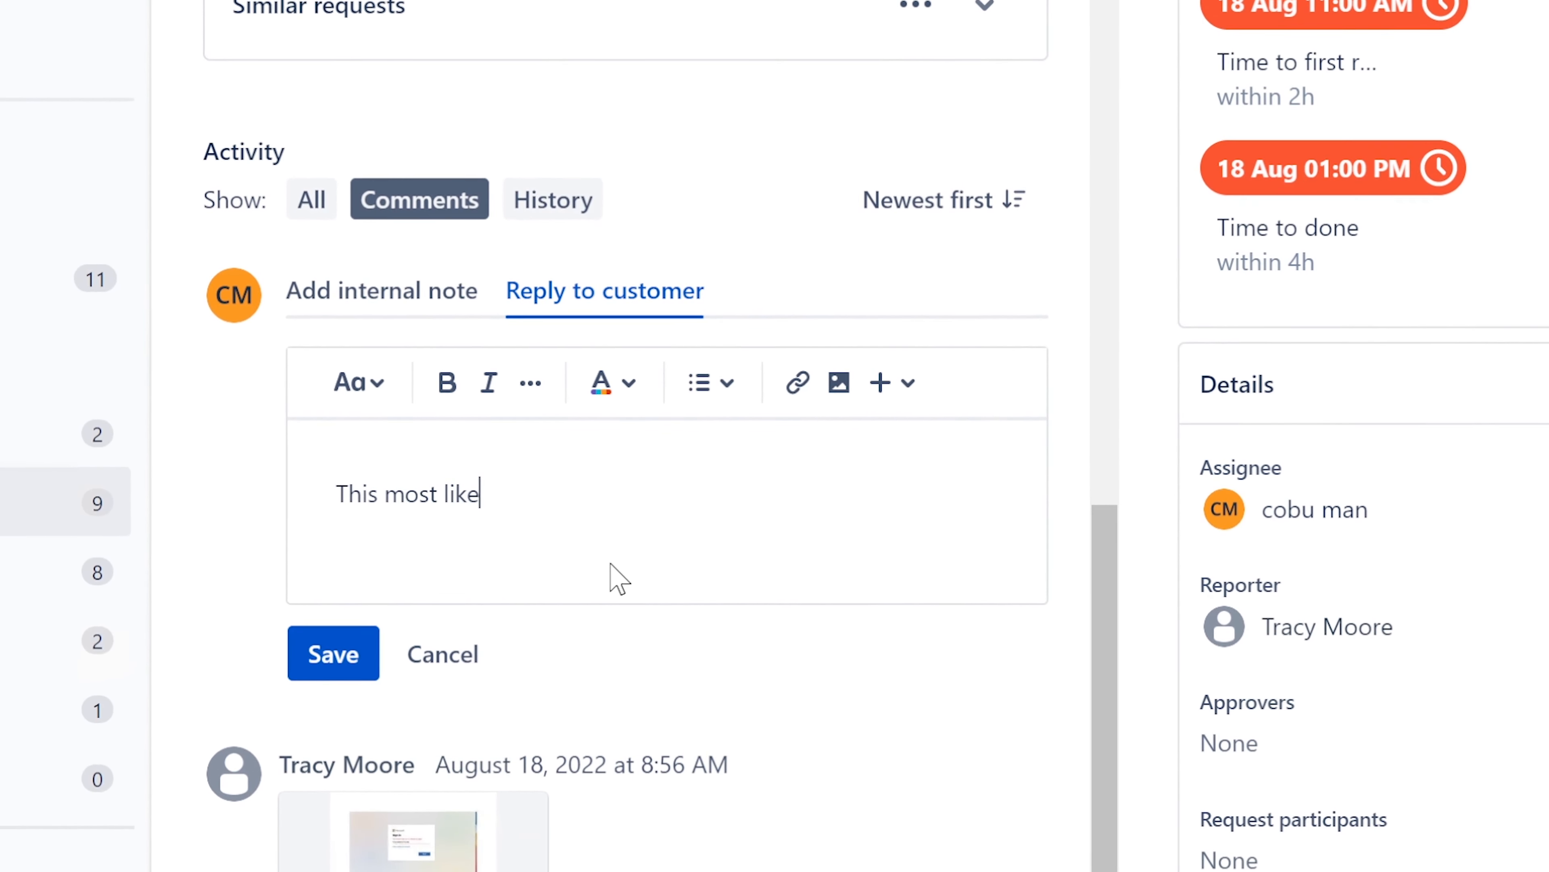
text(ly is an access issu)
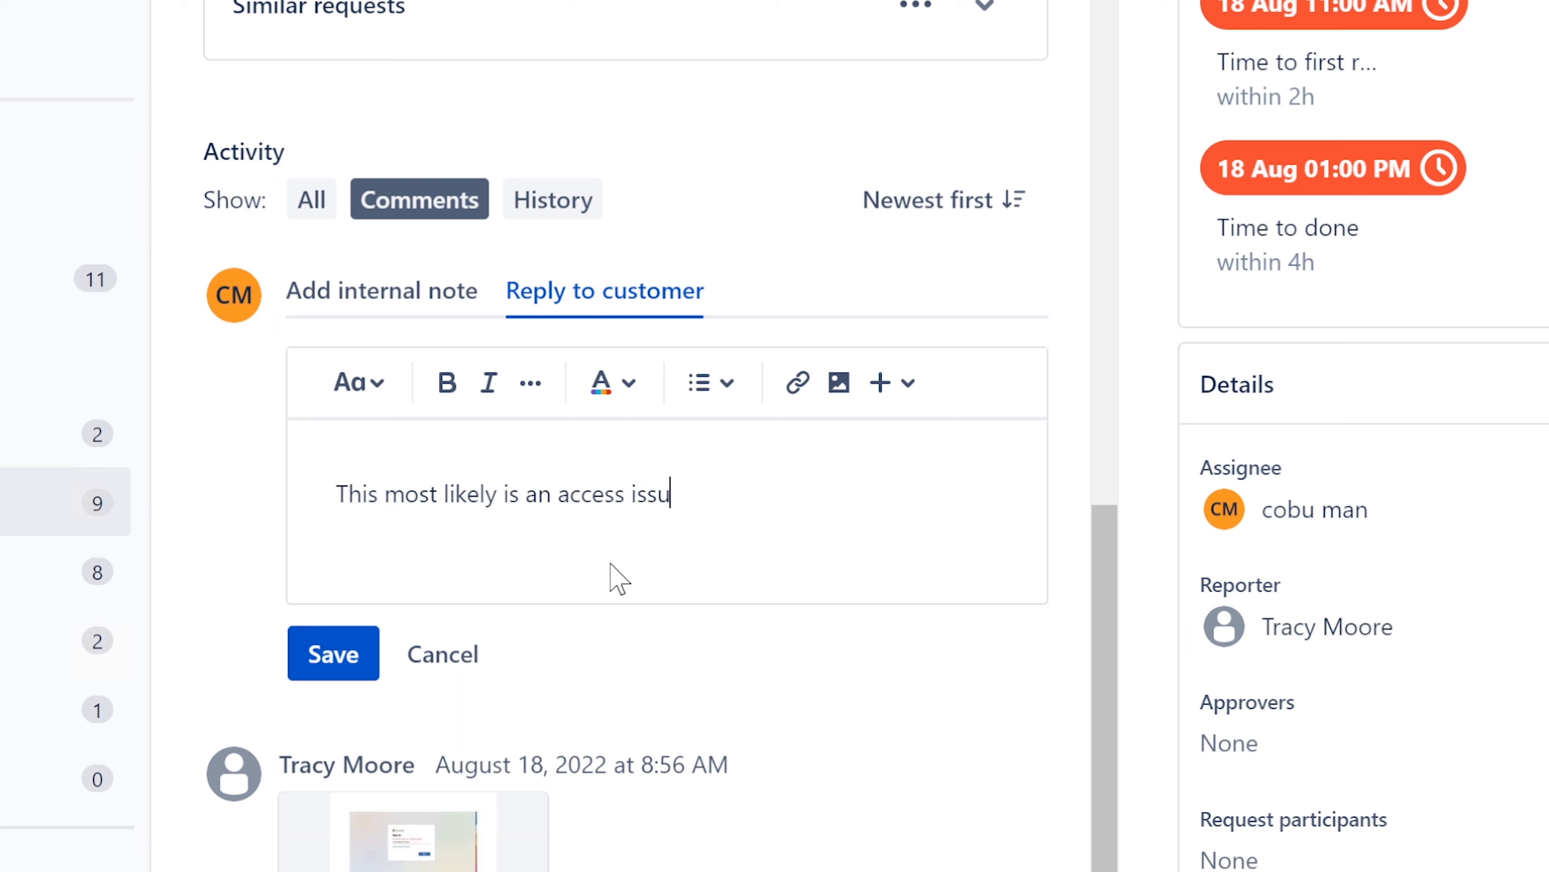
text(e to Teams app;)
text(i)
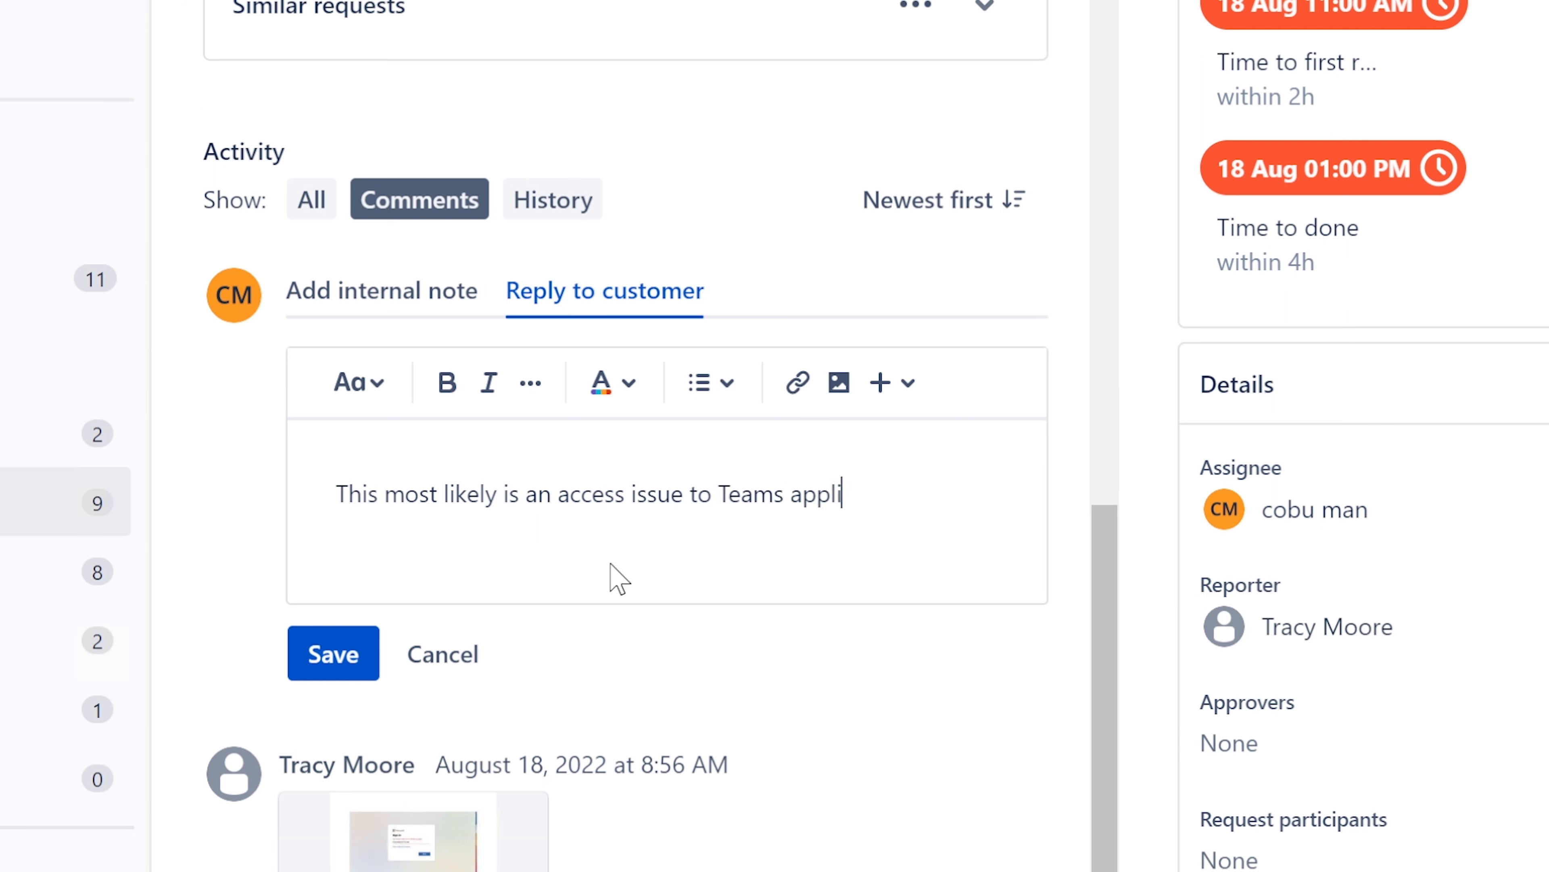
text(cation. I would go insdie)
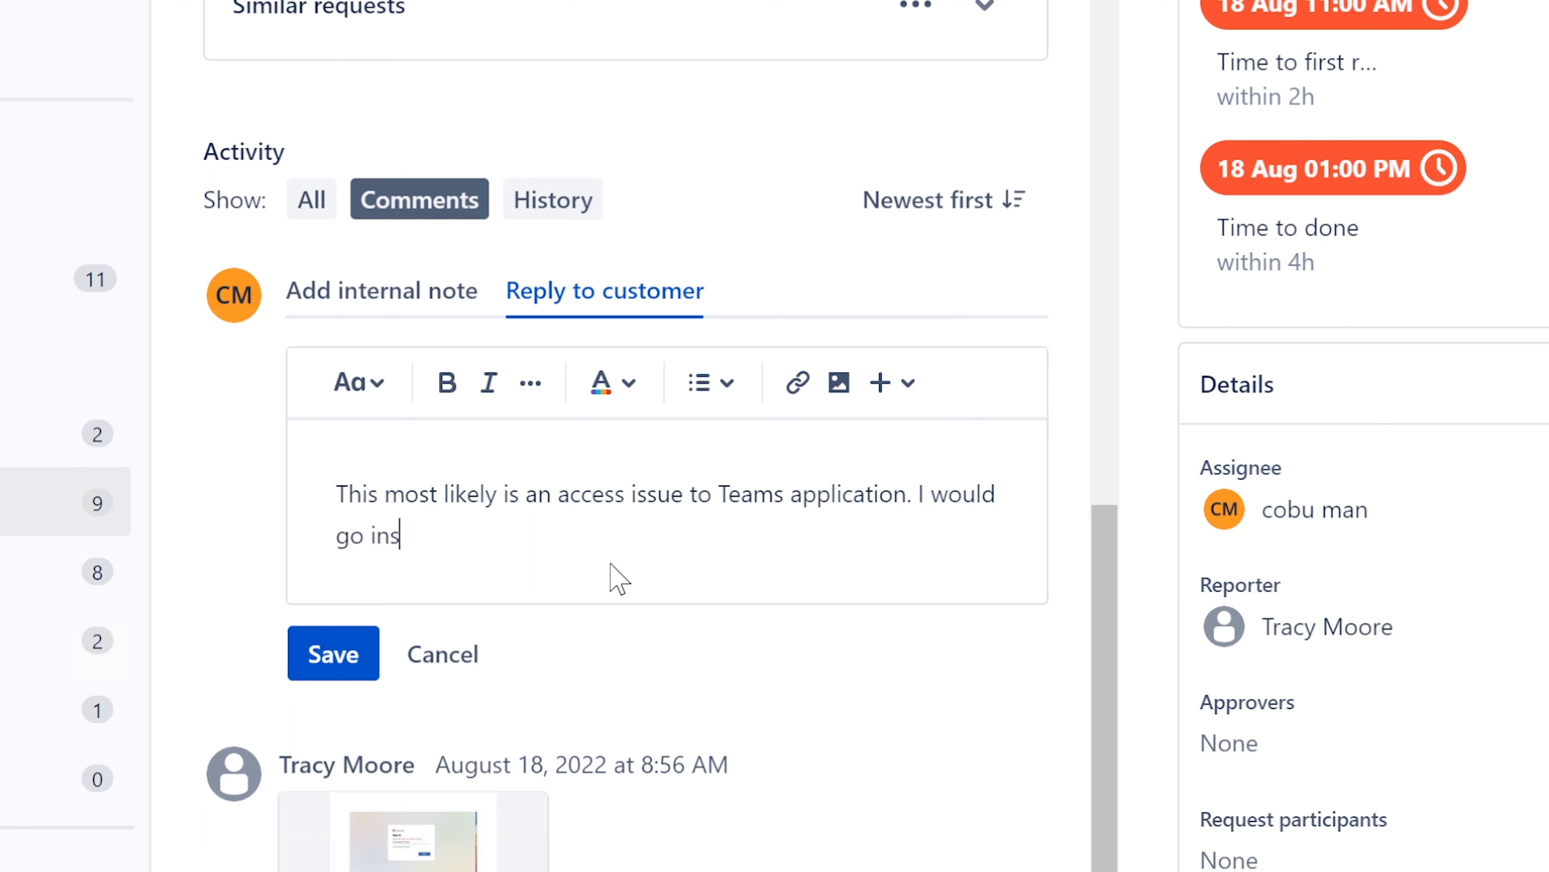
Step: Continue the reply with "I would go inside the Teams Admin Center and make sure user is Active."
key(BackSpace)
key(BackSpace)
key(BackSpace)
key(BackSpace)
text(ide the tea)
key(BackSpace)
text(Team)
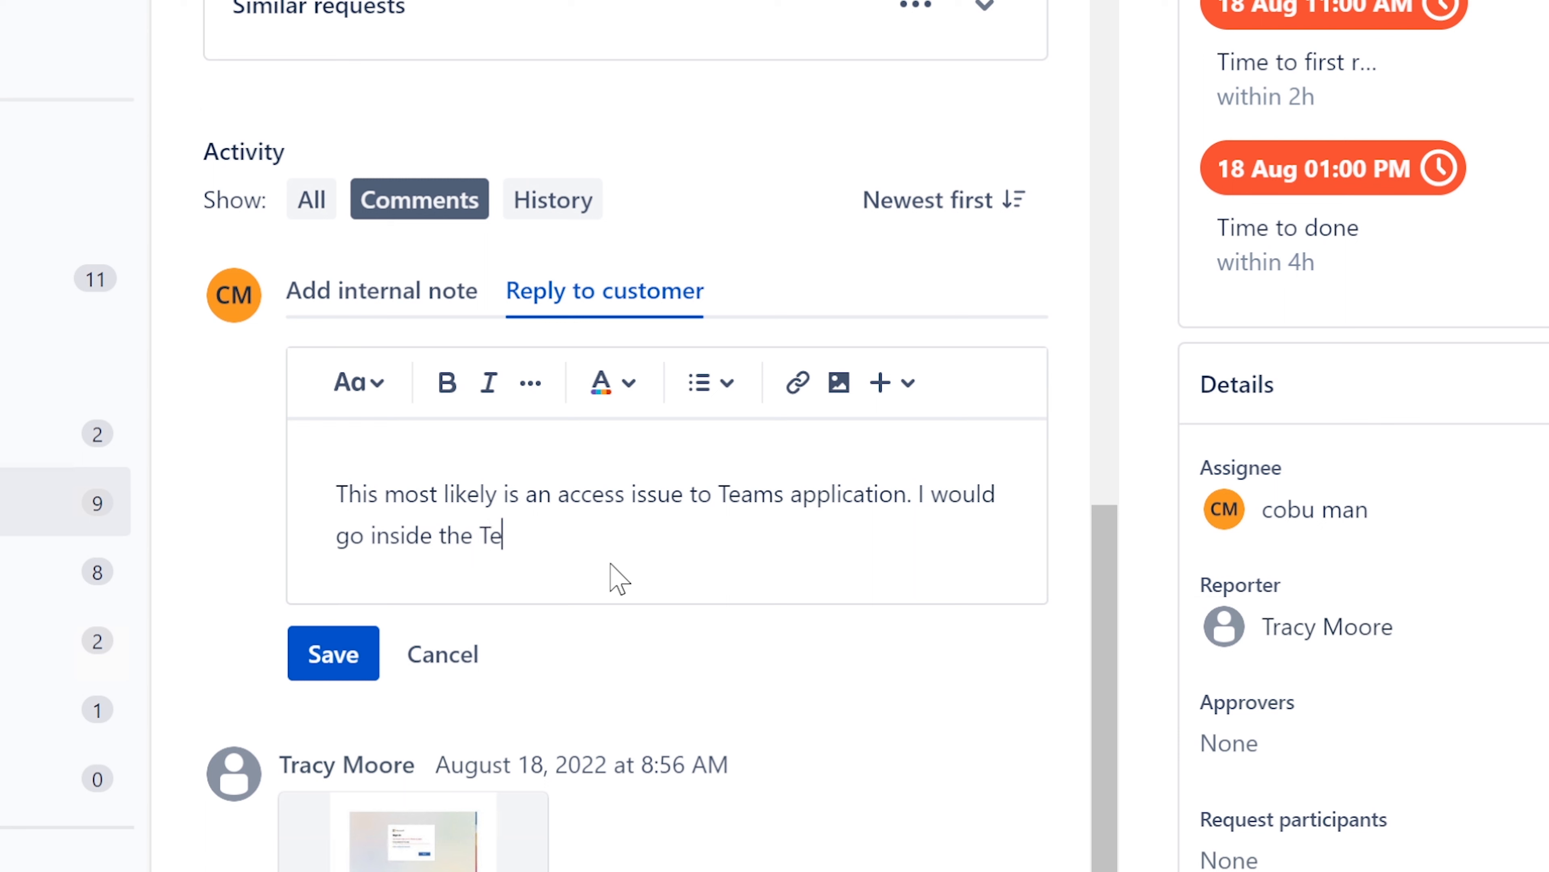
text(s Admi)
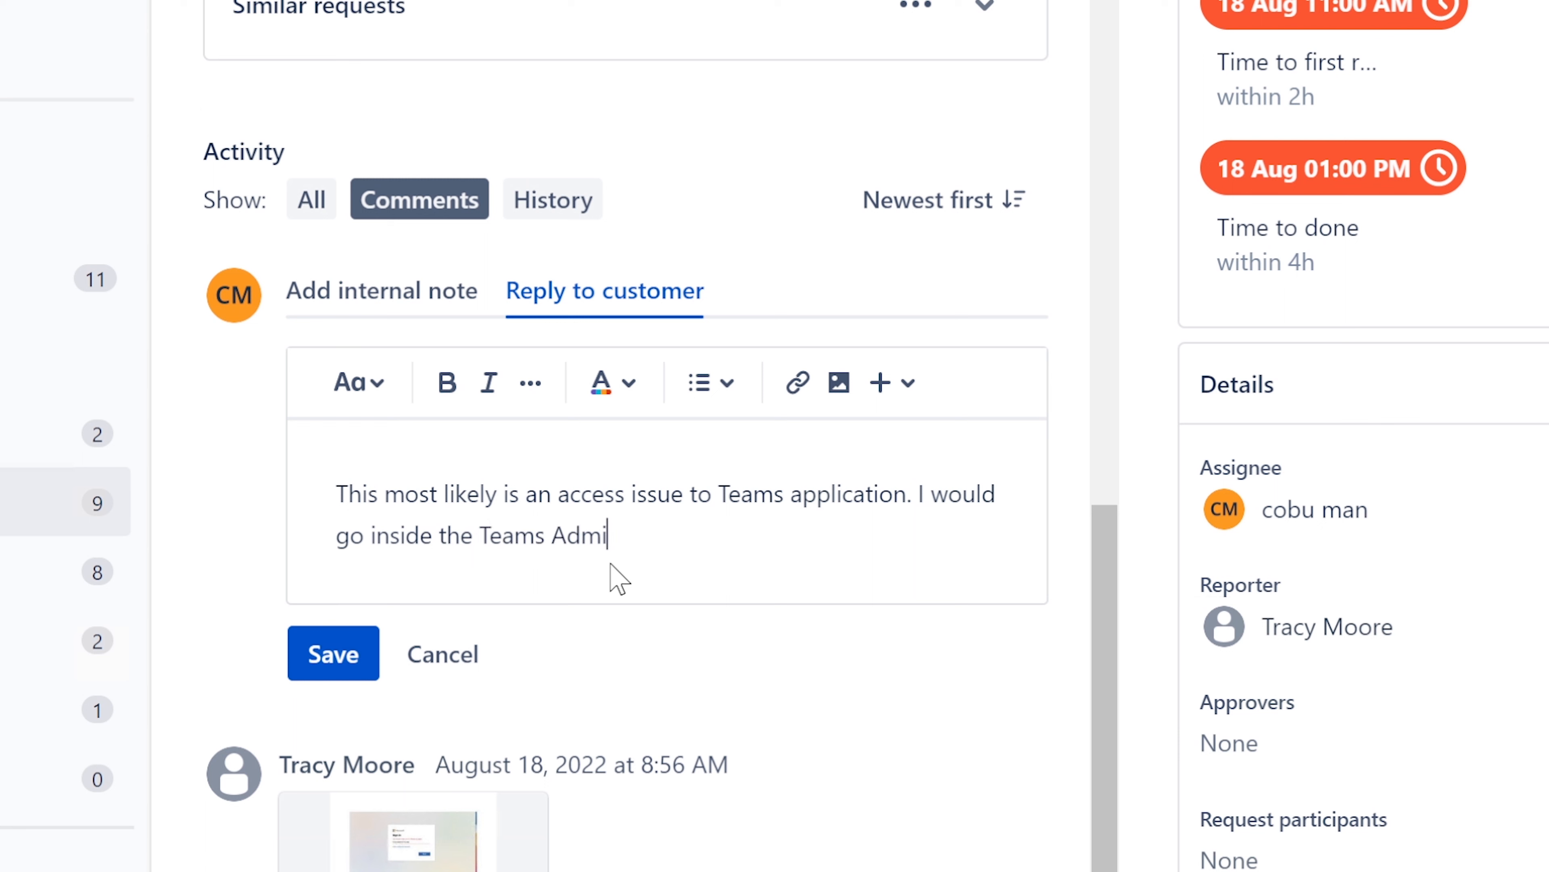
text(n Center and m)
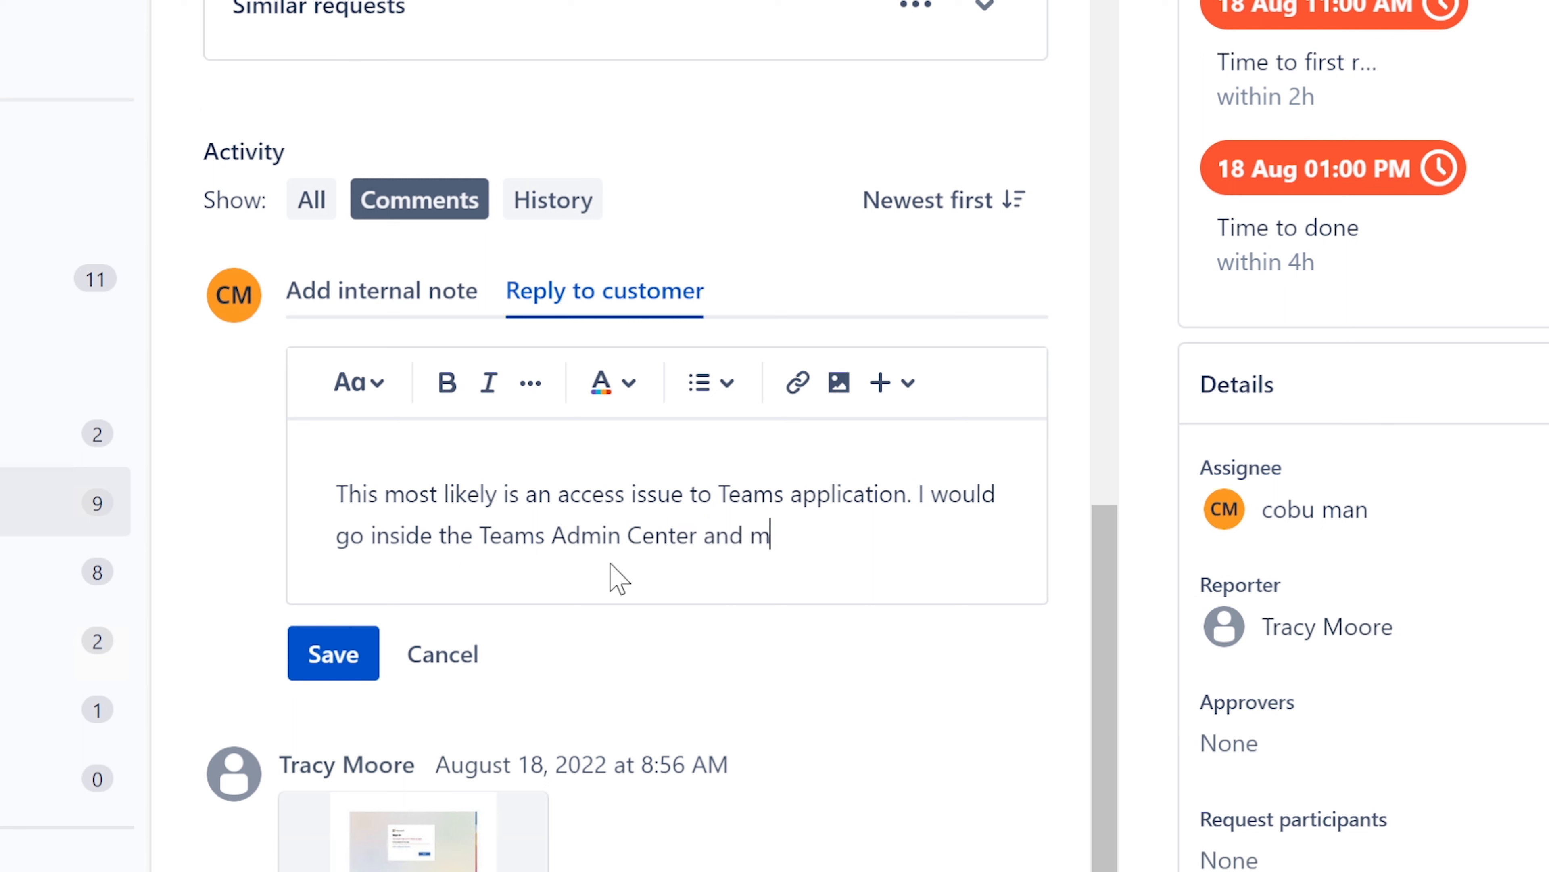
text(ake sure user is)
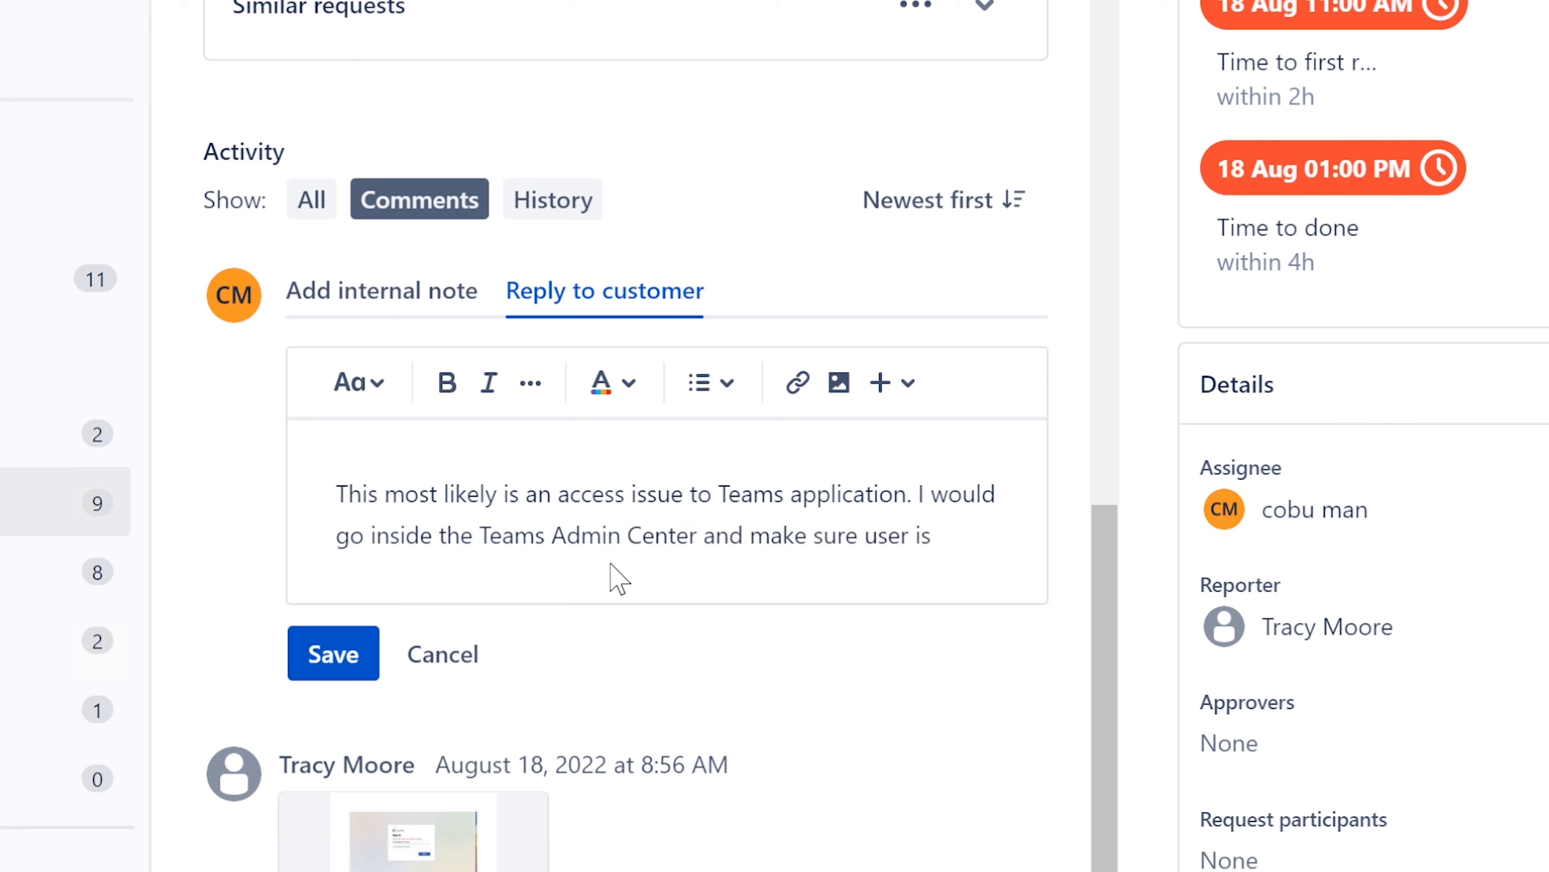
text( Active. Also)
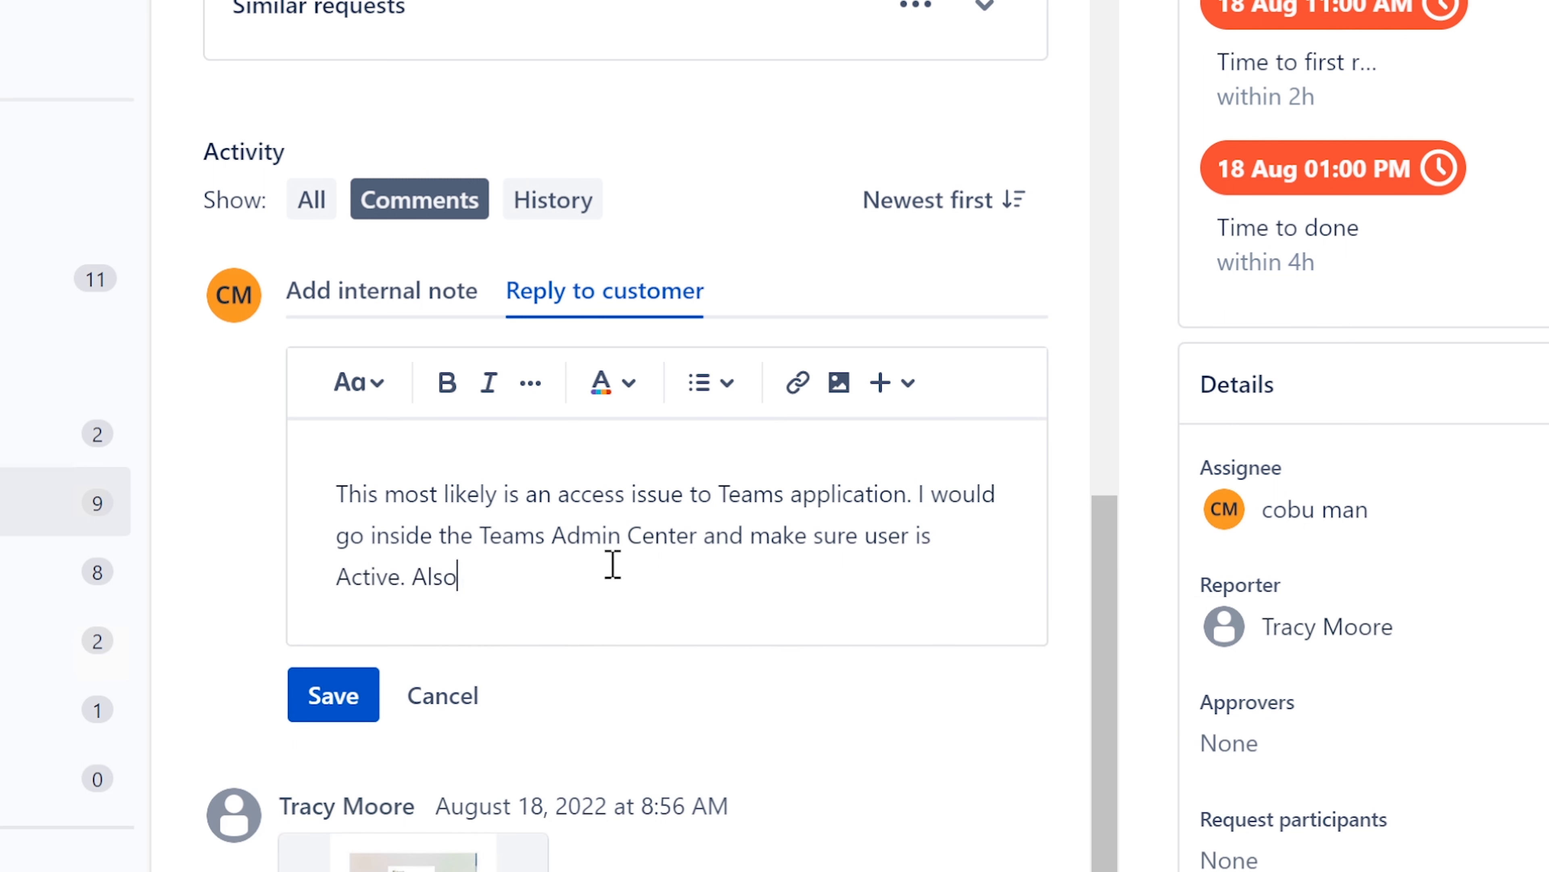
Step: Complete the reply with "Also, just to double check... you can make sure that Teams Application is updated to the current version."
text(, just to dou)
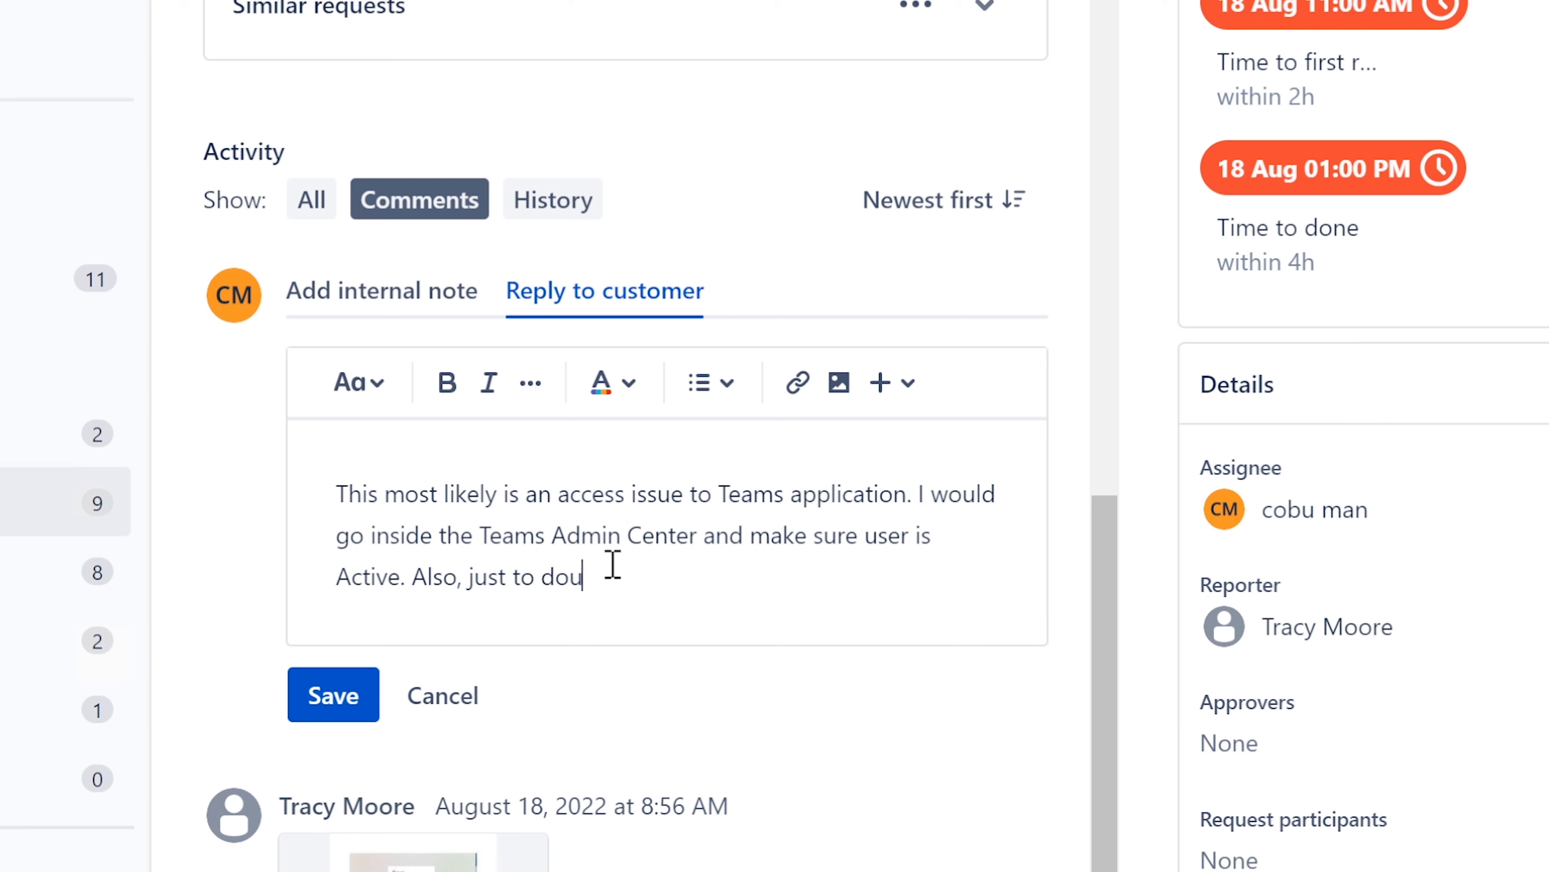
text(ble-check... you can)
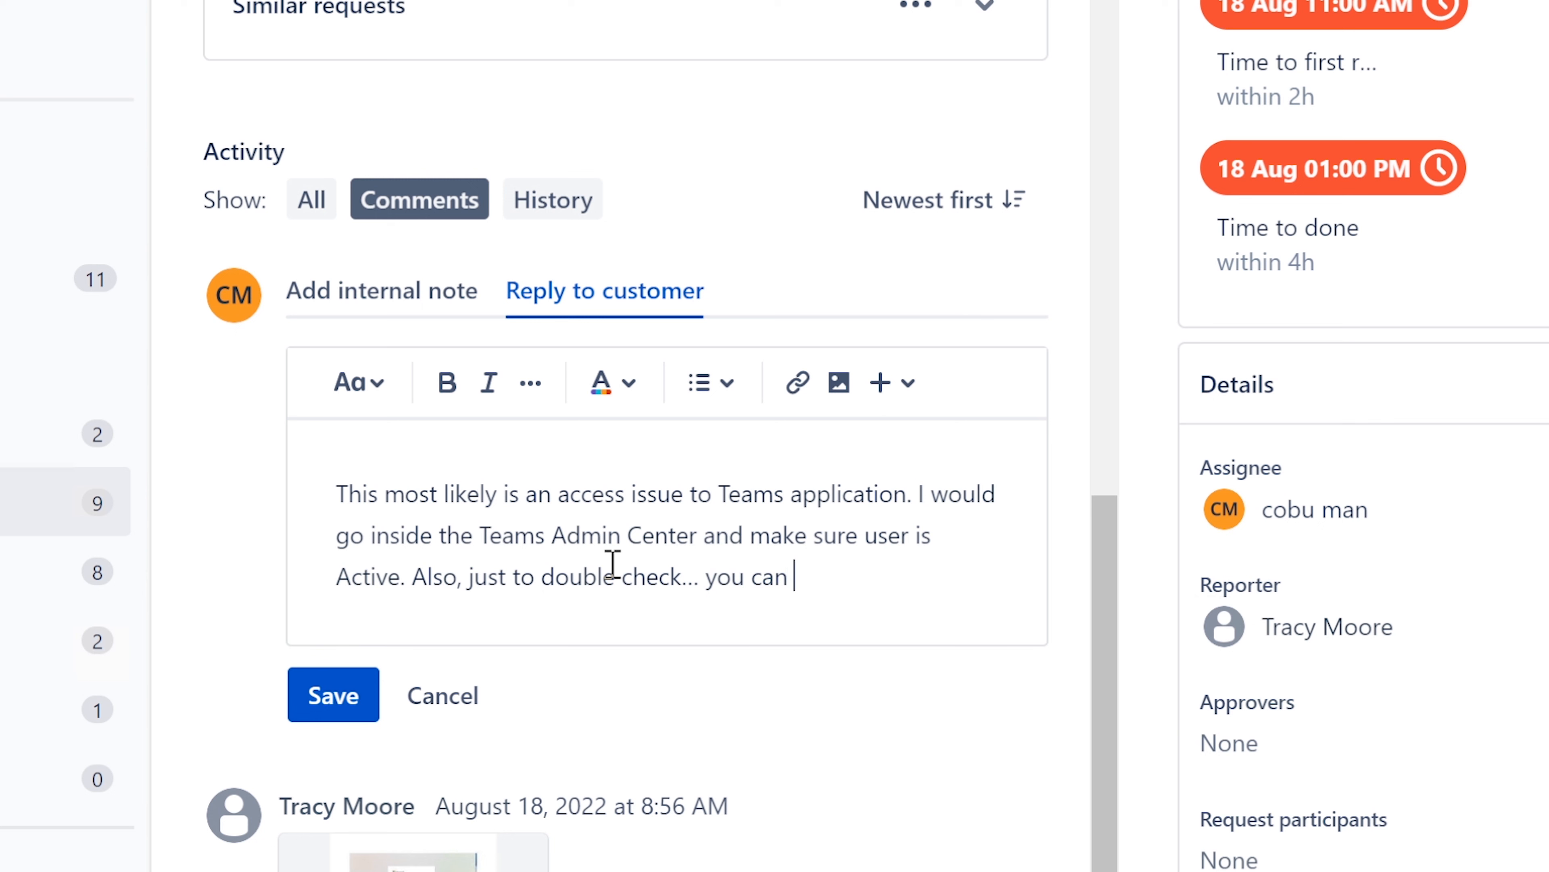
text( make sure th)
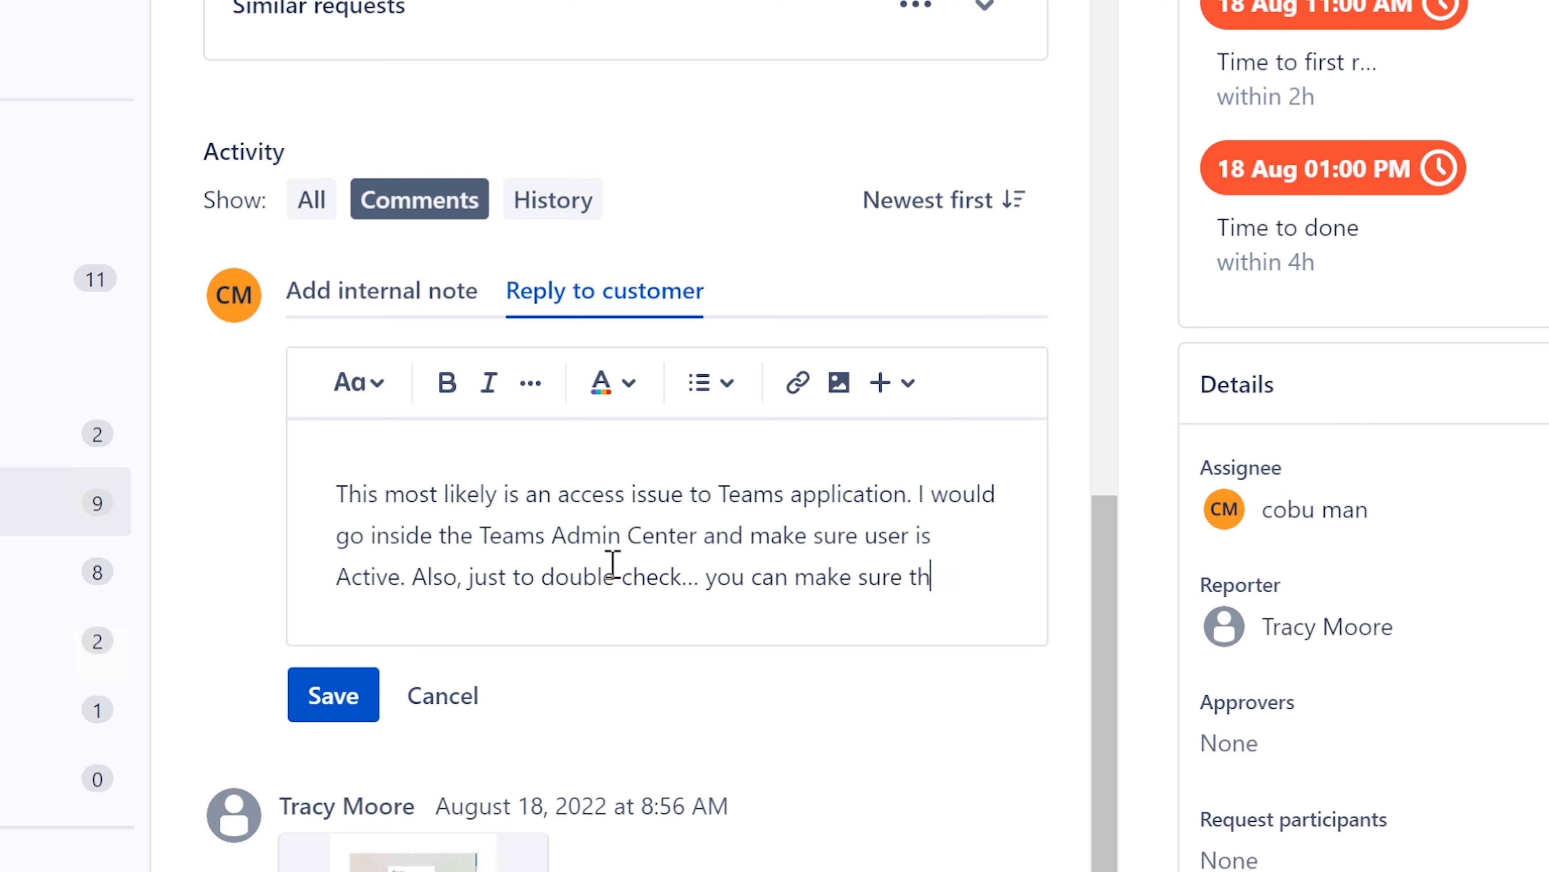
text(at Teams )
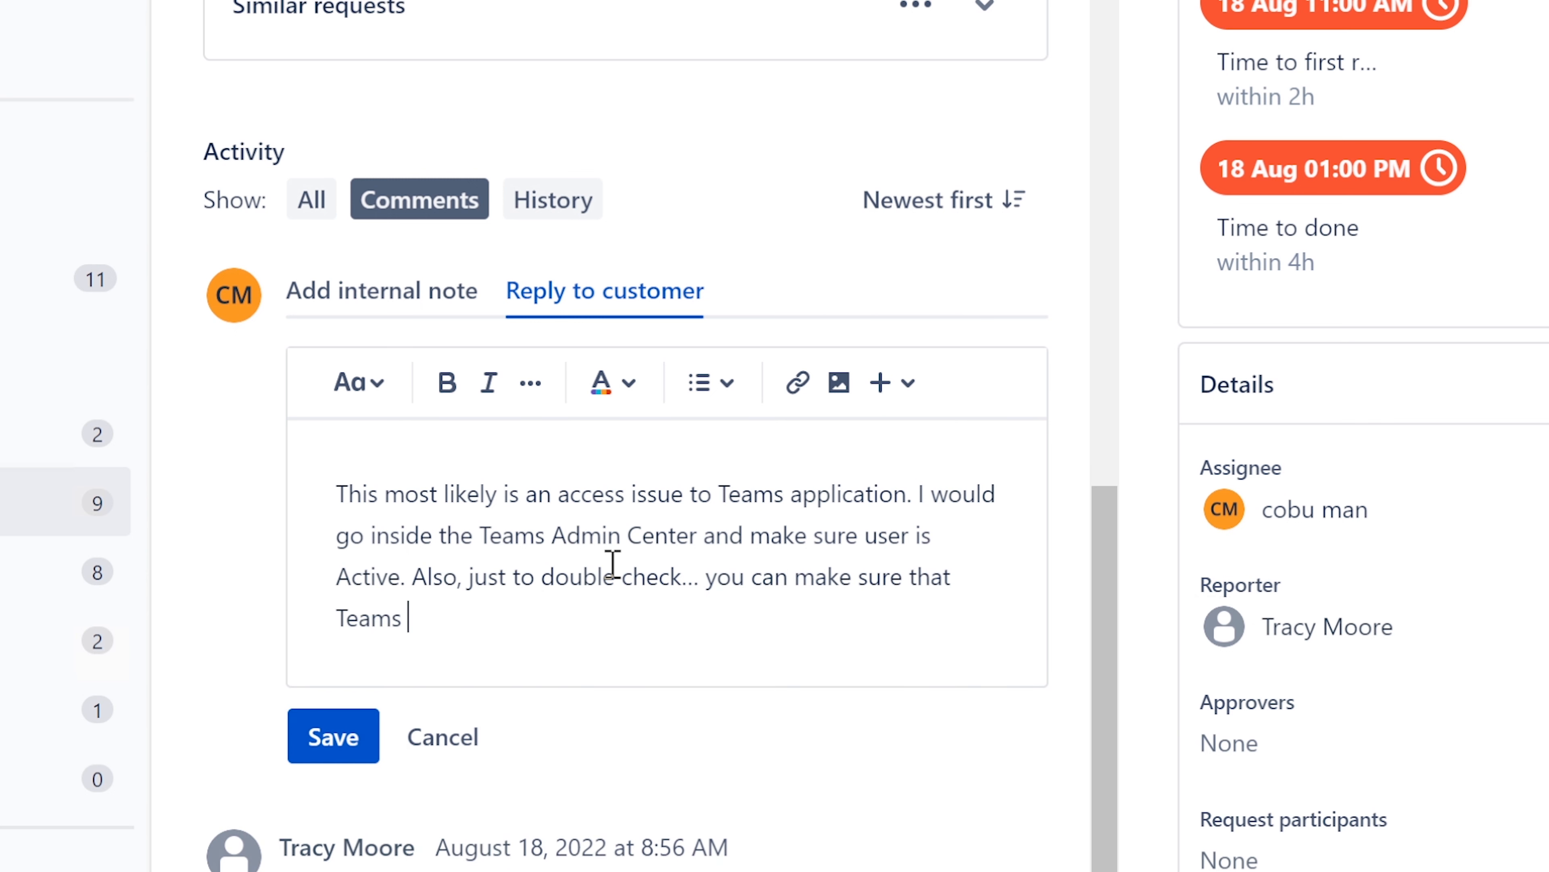
text(Application i)
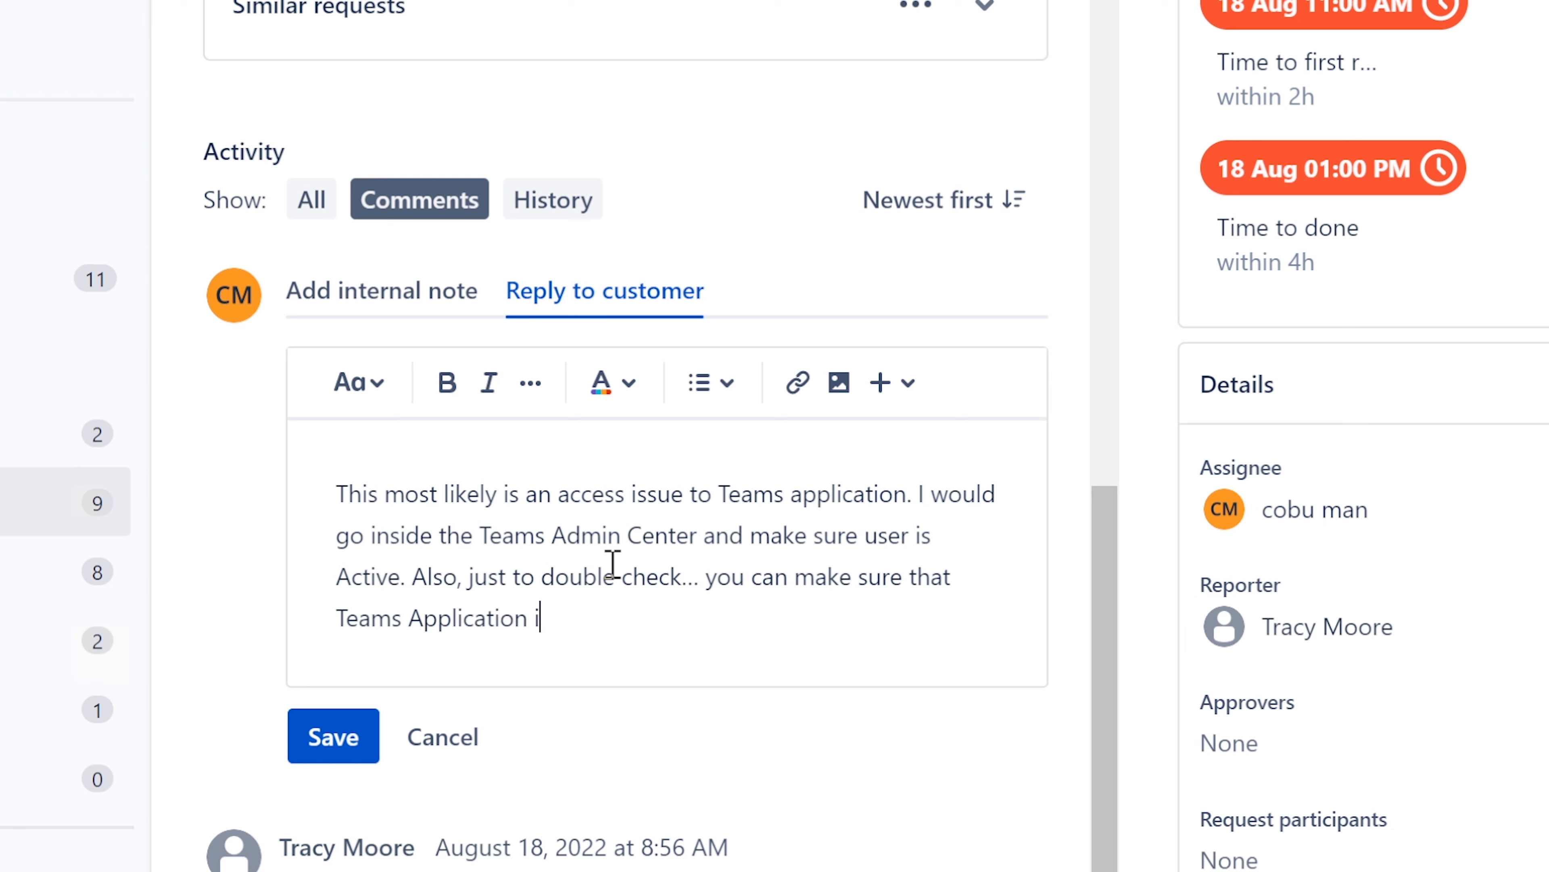
text(s updeted to the )
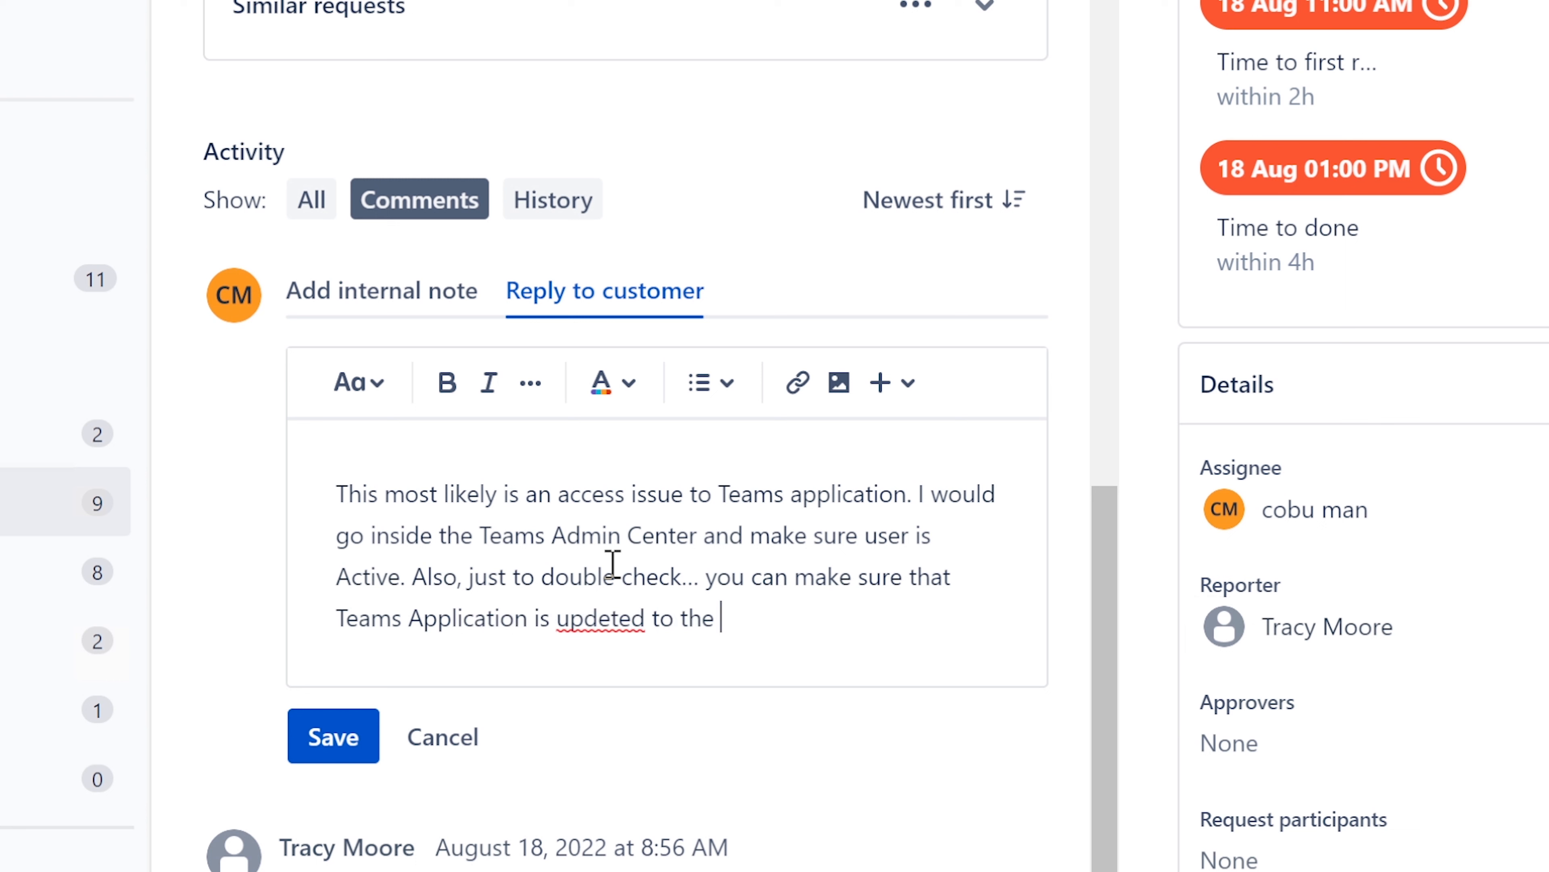
text(current viersio)
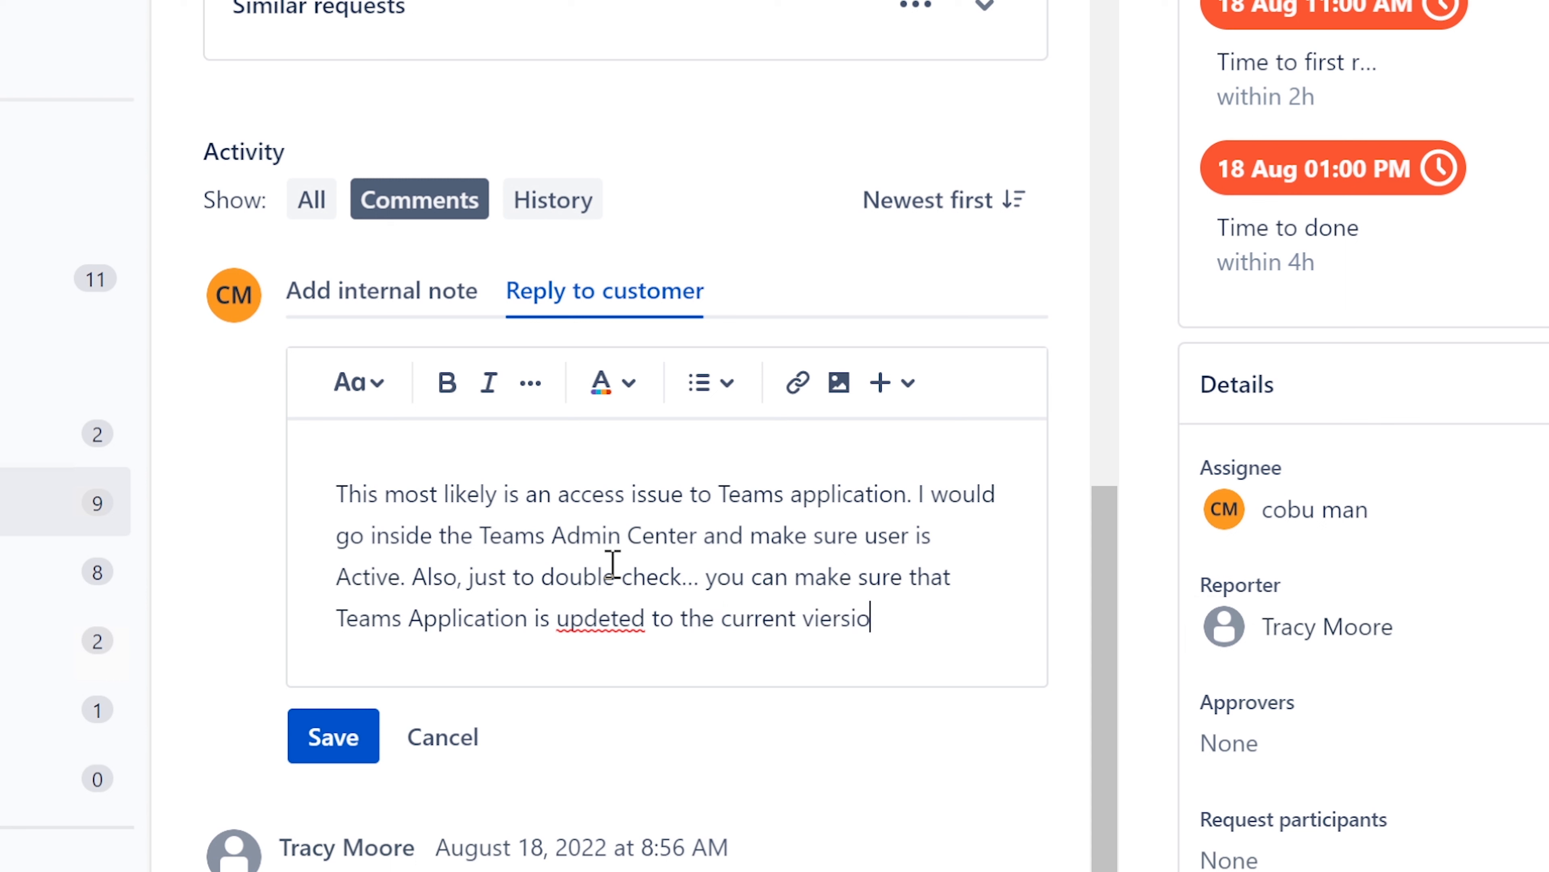
key(BackSpace)
key(BackSpace)
key(BackSpace)
key(BackSpace)
key(BackSpace)
key(BackSpace)
text(ersion.)
Step: Correct the misspelled word "updeted" to "updated" using the spelling suggestion, and save the reply to the customer
right_click(583, 623)
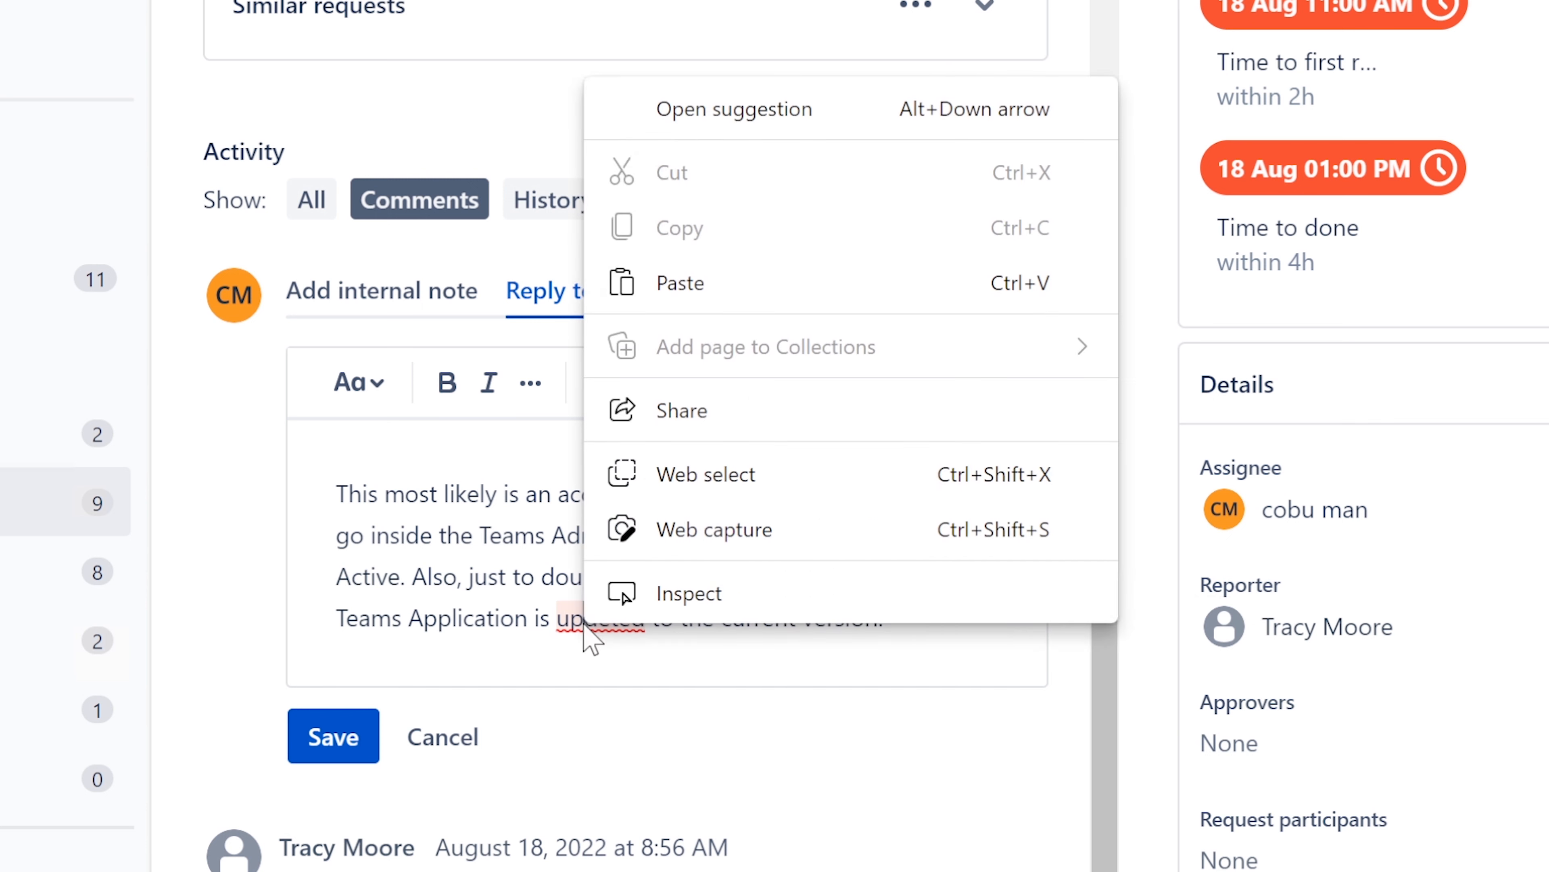
click(574, 619)
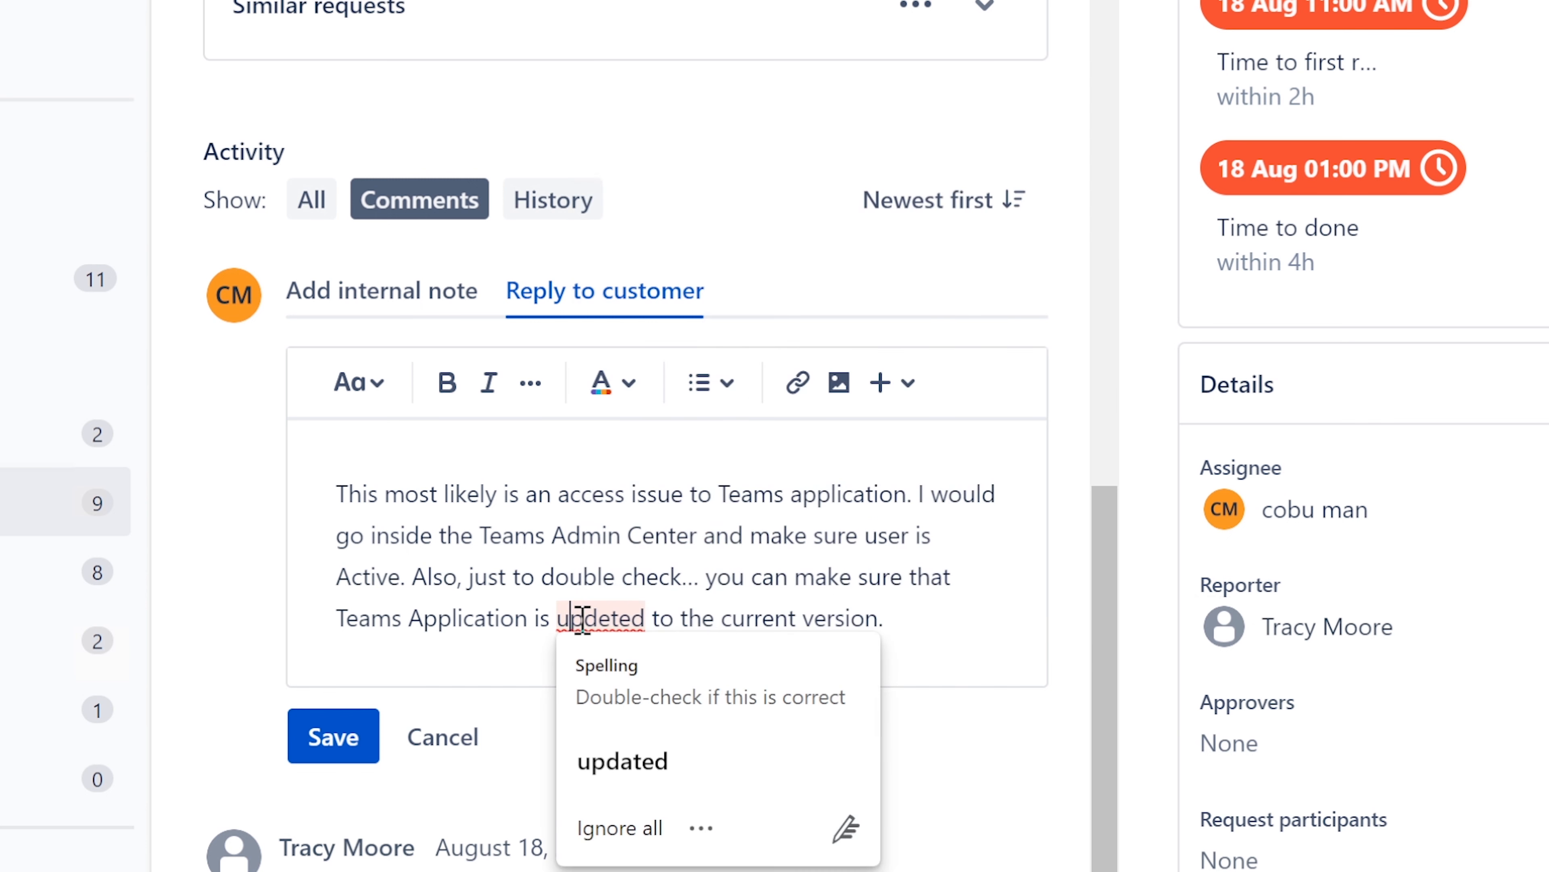
click(721, 767)
click(929, 618)
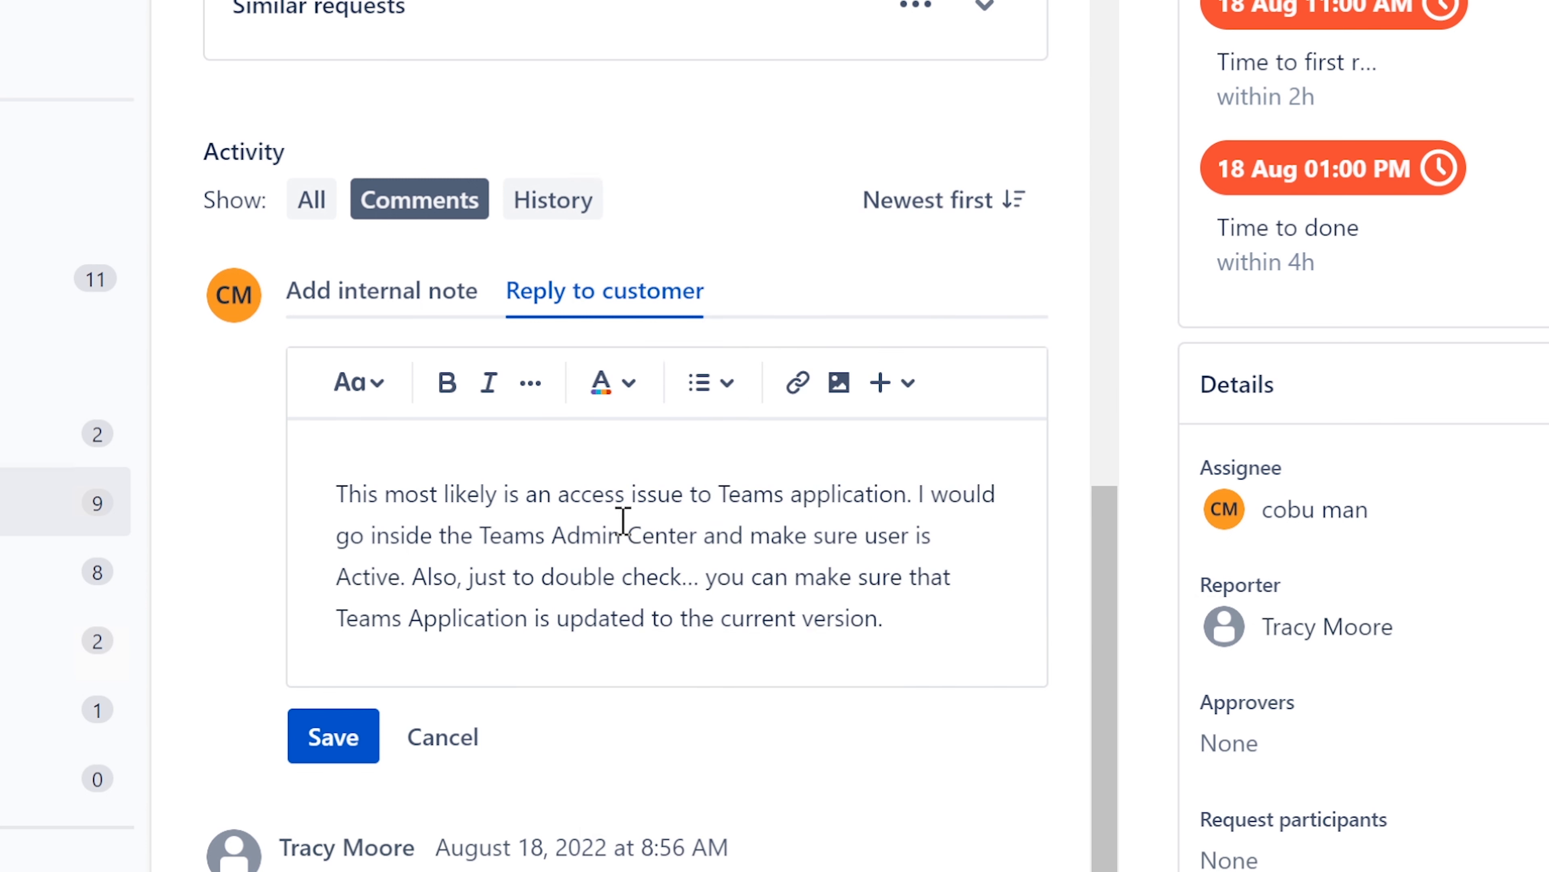
click(335, 739)
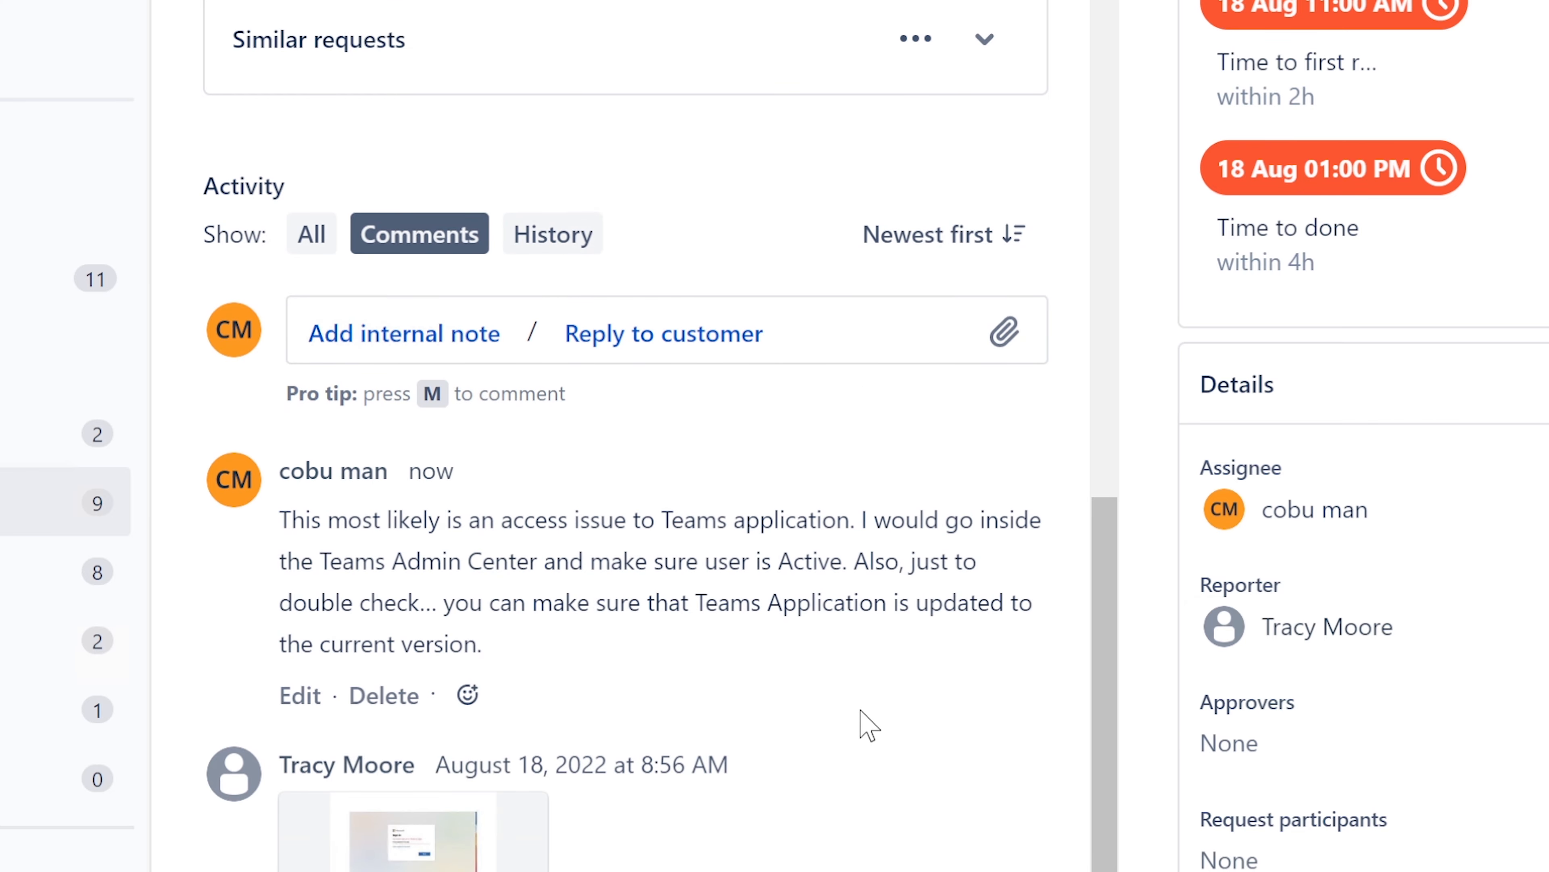
Step: Change the status of the "Teams login issues" ticket from Open to Resolved
scroll(869, 727, up, 10)
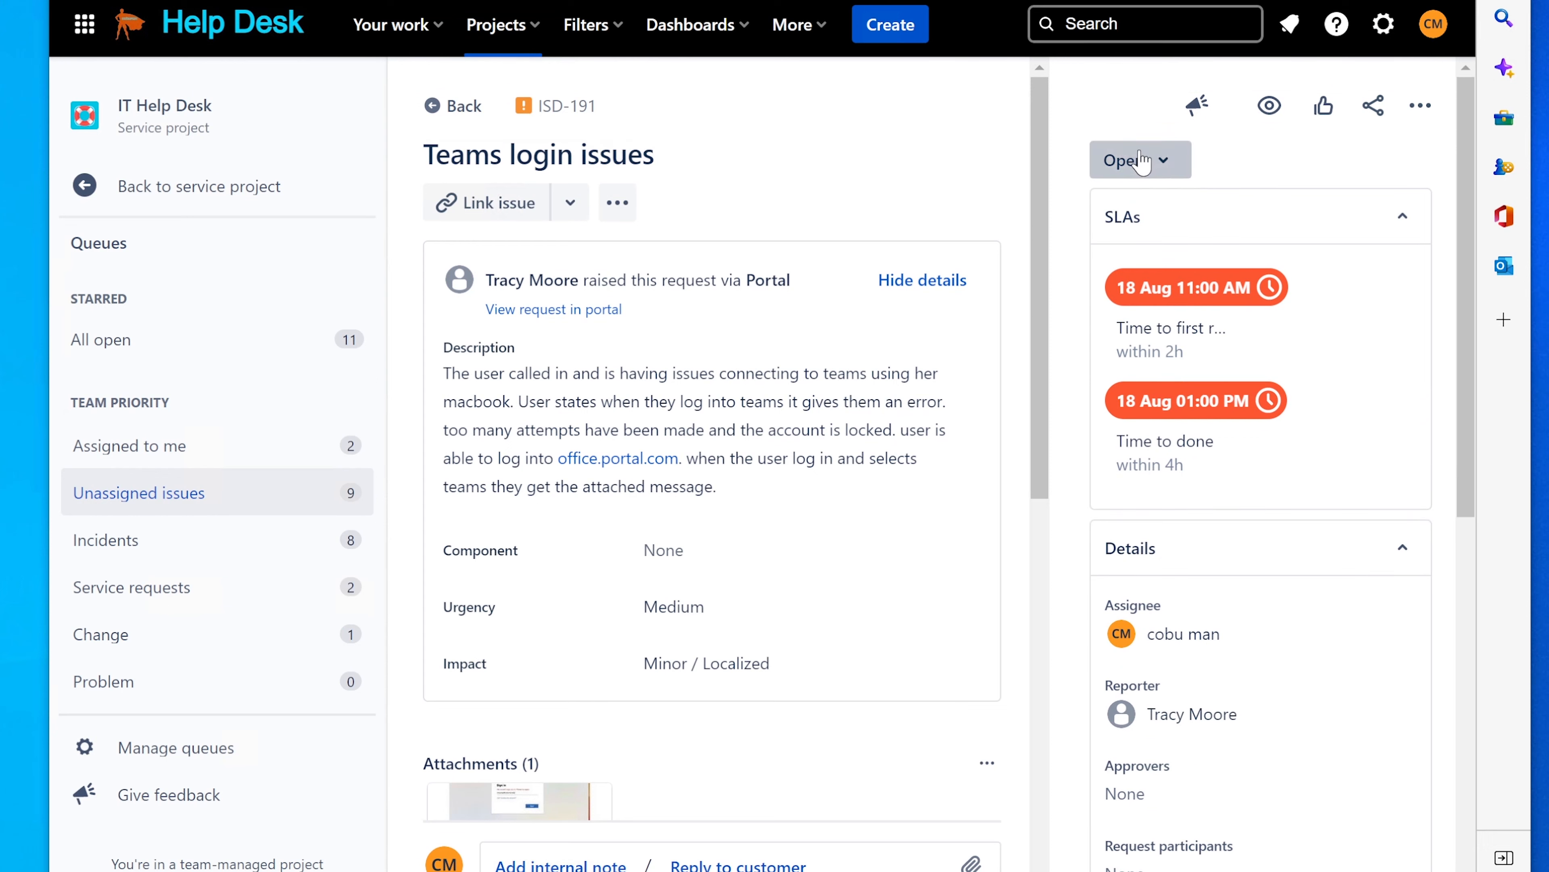
click(1141, 162)
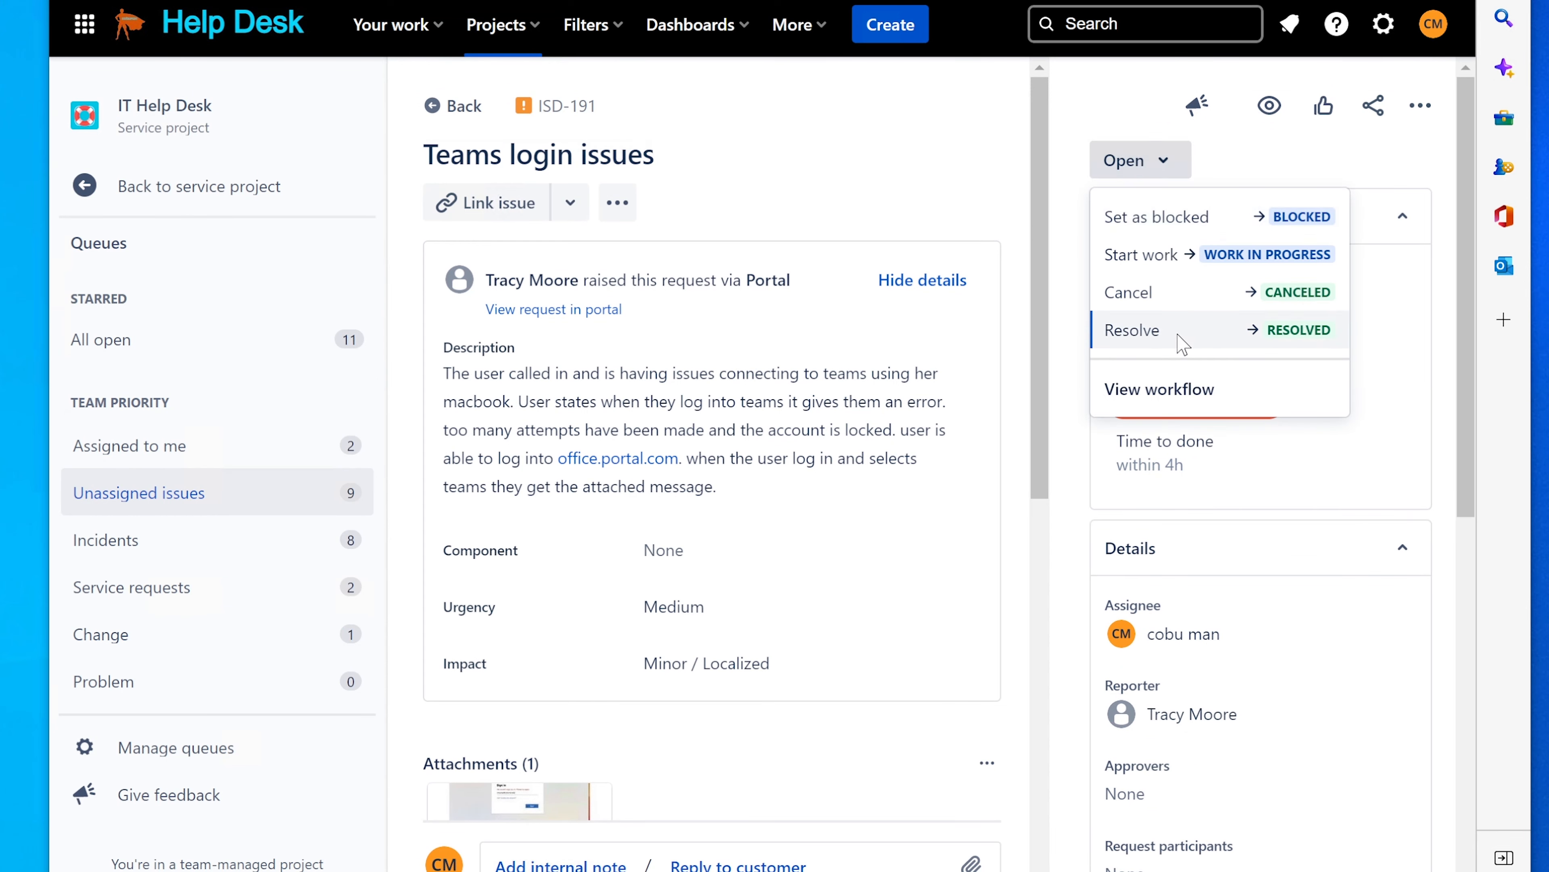
click(1095, 335)
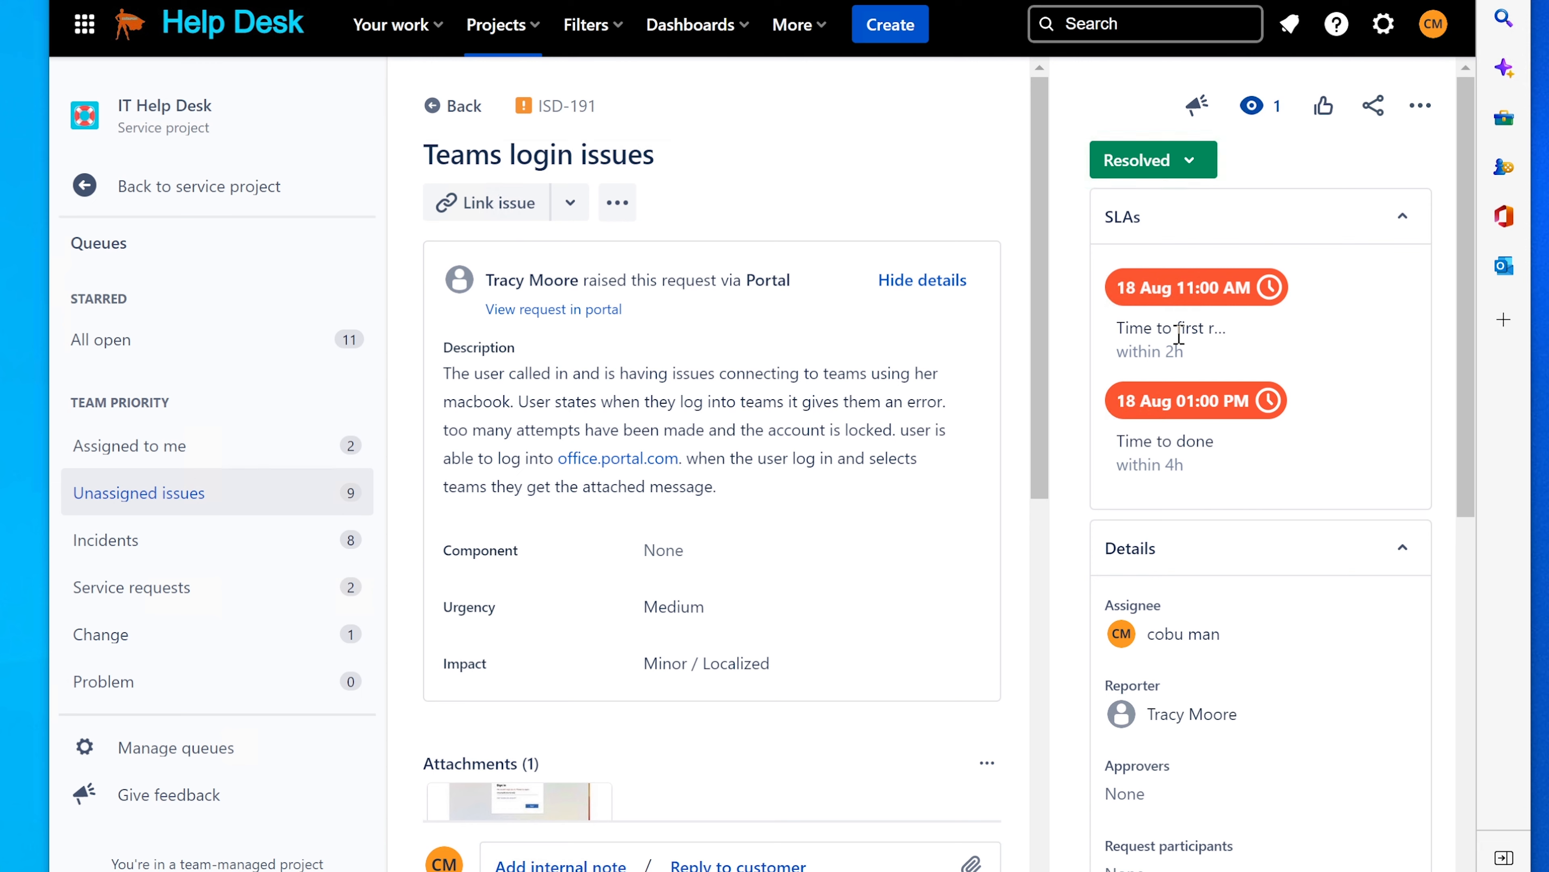